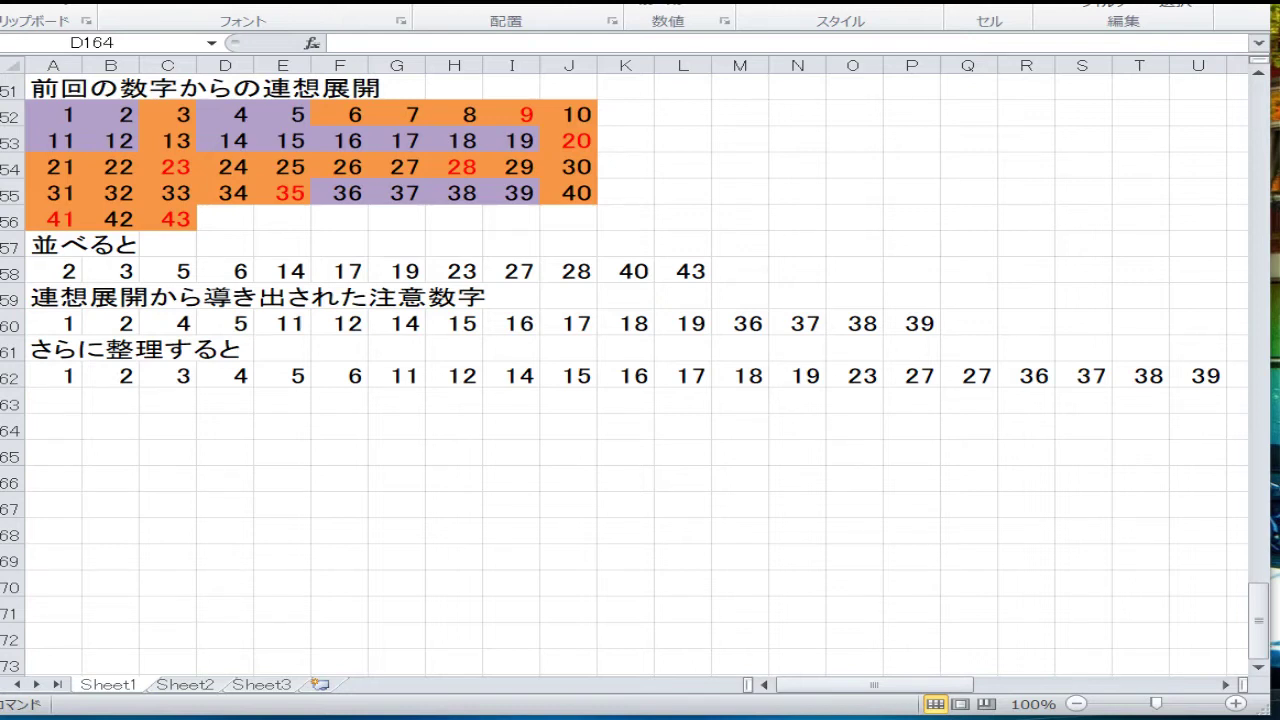
Step: Examine the COUNTIF formulas for numbers 1 and 2 in the 過去10回 table at the start of the sheet
scroll(423, 457, up, 15)
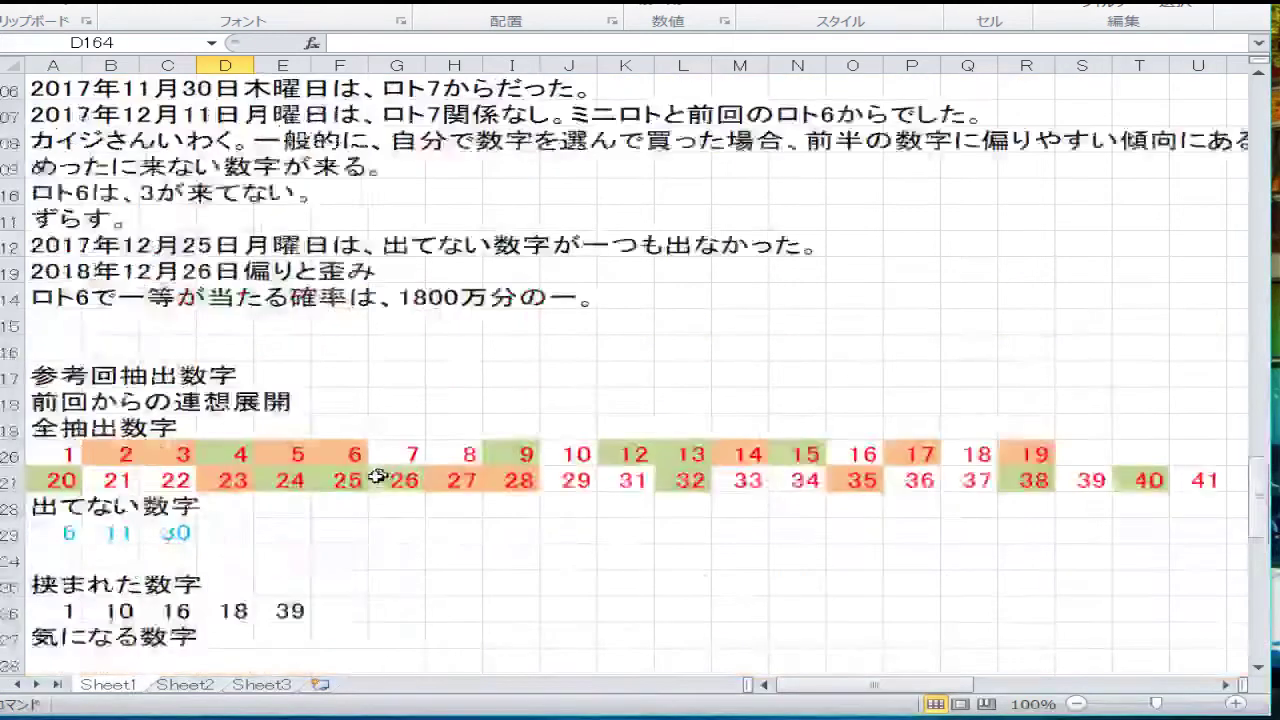
scroll(378, 477, up, 20)
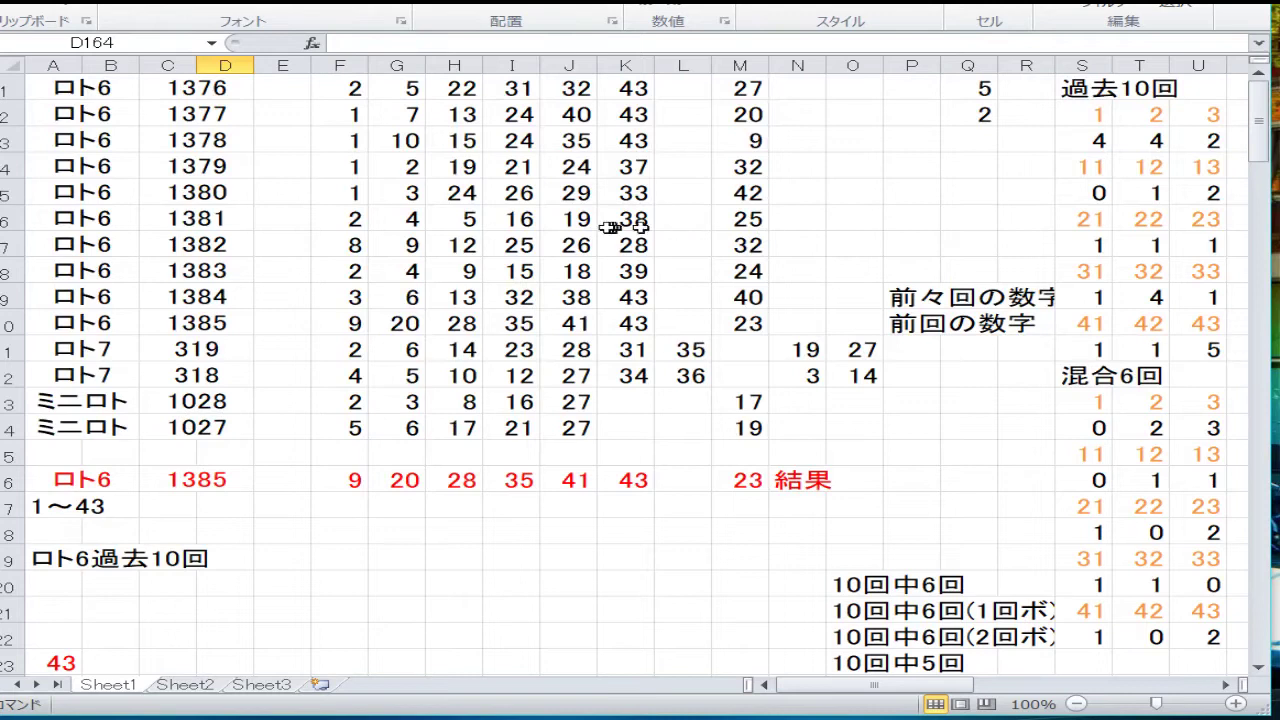
click(1075, 141)
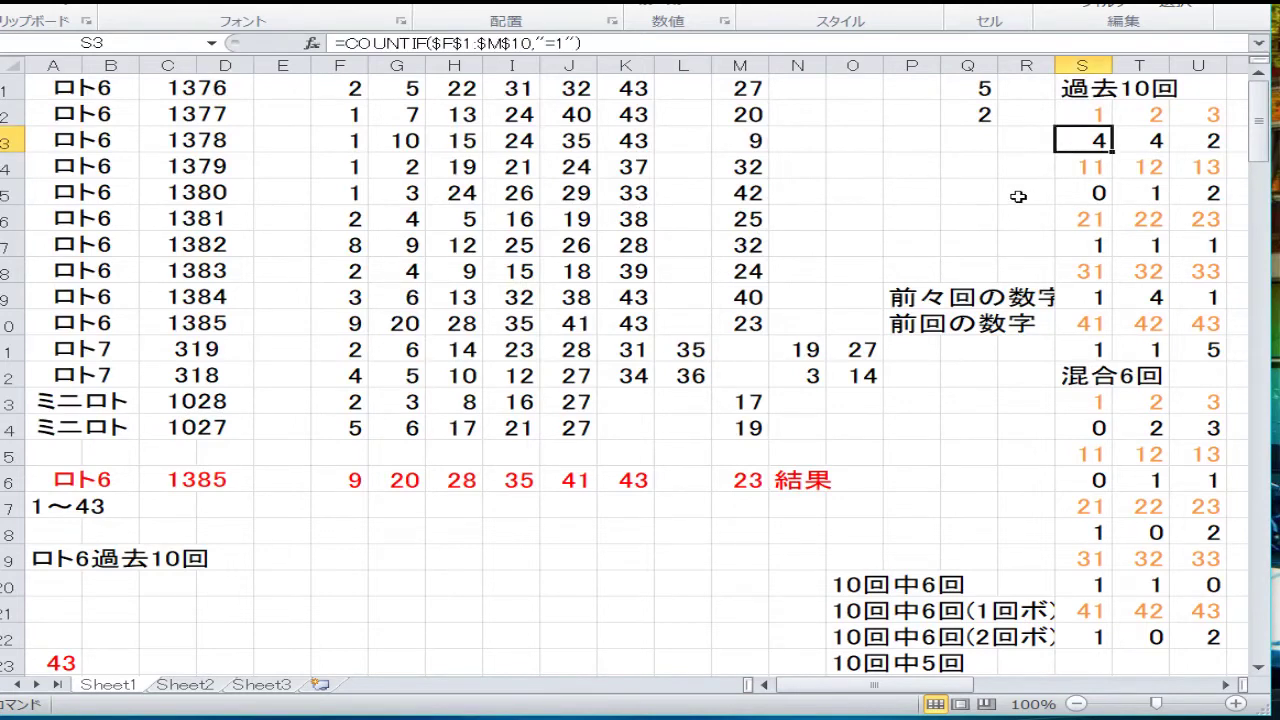
key(F2)
key(Return)
key(Up)
key(Right)
key(F2)
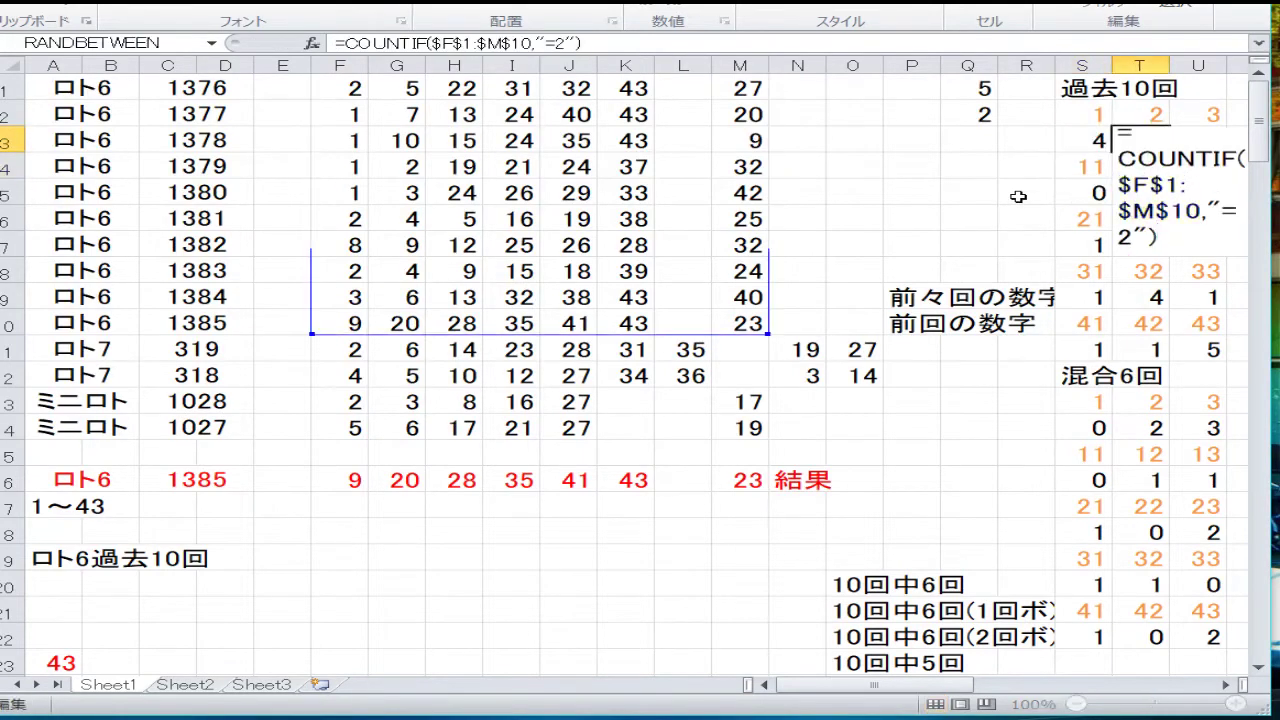
key(Return)
Step: Examine the COUNTIF formulas for numbers 1 and 2 in the 混合6回 table
key(Down)
key(Down)
key(Down)
key(Down)
key(Down)
key(Down)
key(Down)
key(Down)
key(Down)
key(Down)
key(Down)
key(Left)
key(Up)
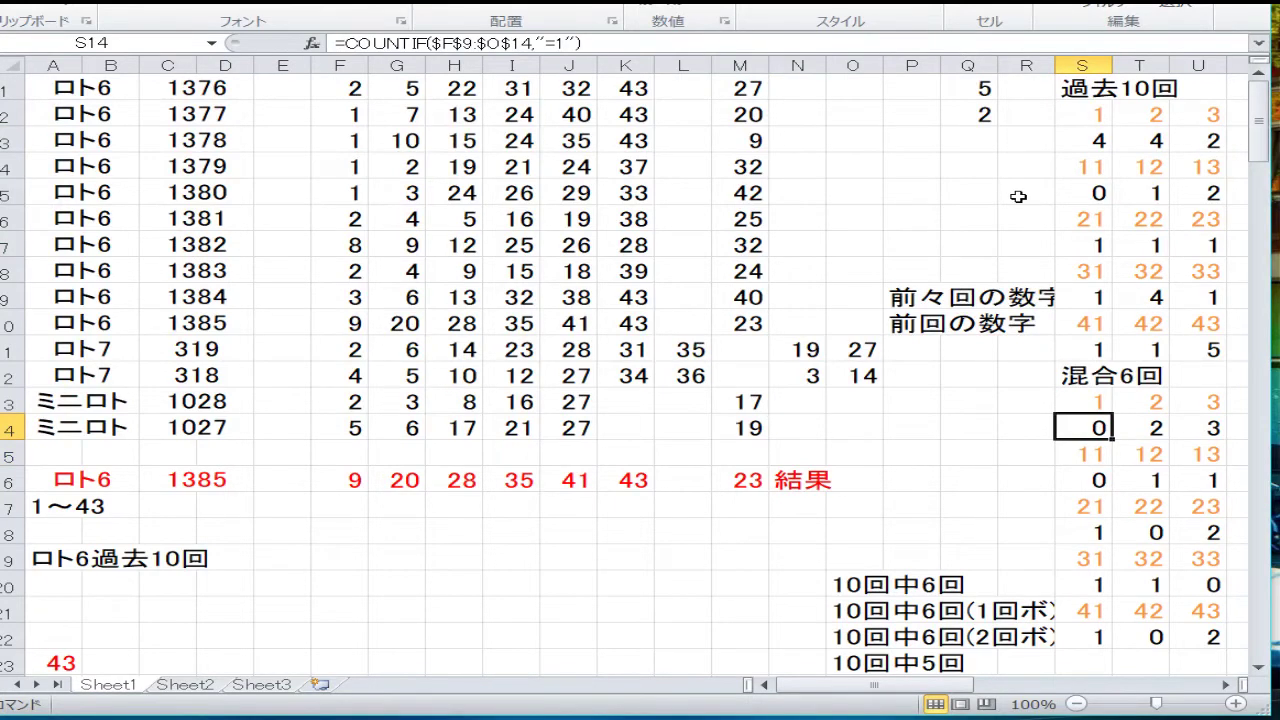
key(F2)
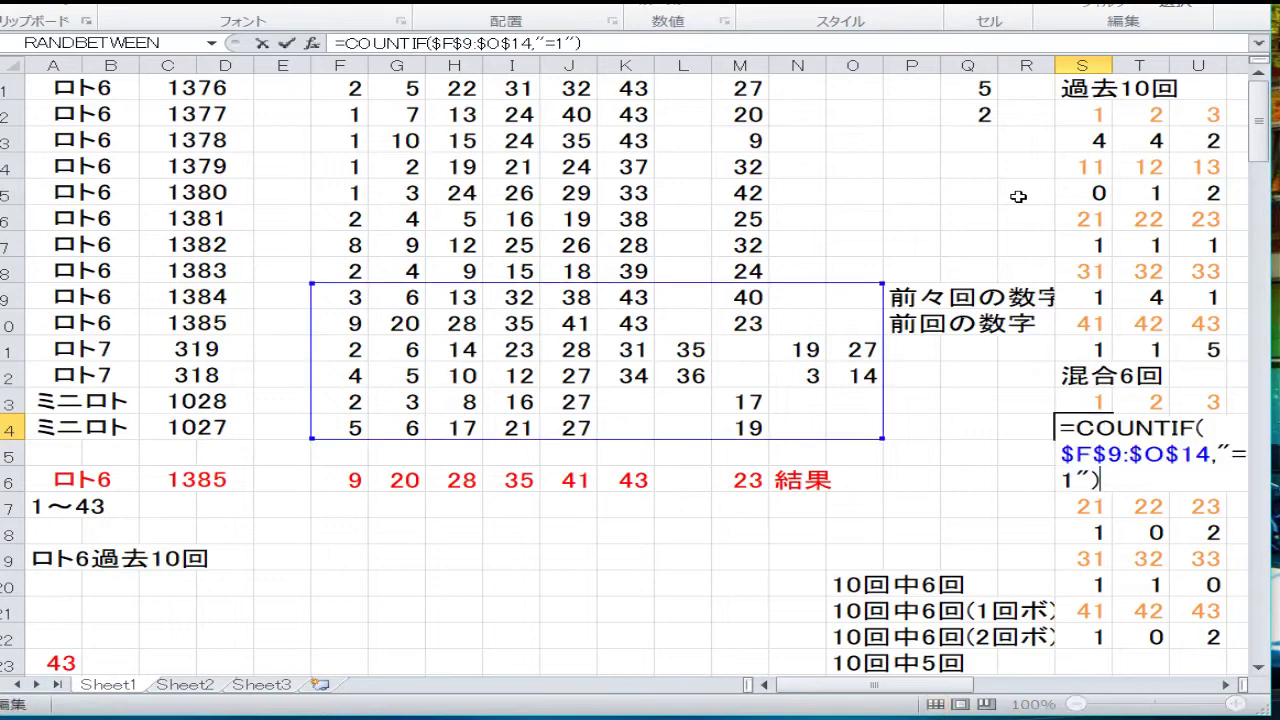
key(Return)
key(Up)
key(Right)
key(F2)
key(Escape)
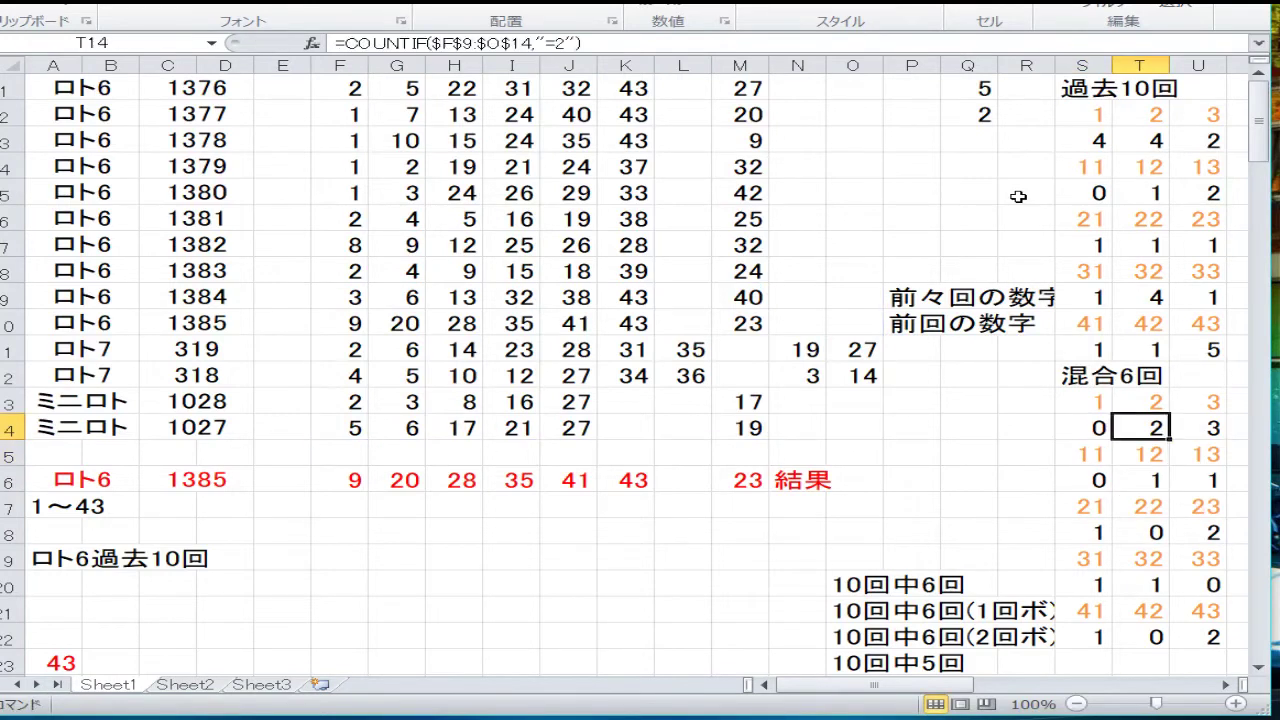
Step: Look across the 過去10回ボーナス数字 and 混合6回ボーナス数字 count tables, then return to the draw results
key(Right)
key(Right)
key(Right)
key(Right)
key(Right)
key(Right)
key(Right)
key(Right)
key(Right)
key(Right)
key(Right)
key(Right)
key(Right)
key(Right)
key(Right)
key(Right)
key(Right)
key(Right)
key(Right)
key(Right)
key(Left)
key(Left)
key(Left)
key(Left)
key(Left)
key(Left)
key(Left)
key(Left)
key(Left)
key(Left)
key(Left)
key(Left)
key(Left)
key(Left)
key(Left)
key(Left)
key(Left)
key(Left)
key(Left)
key(Left)
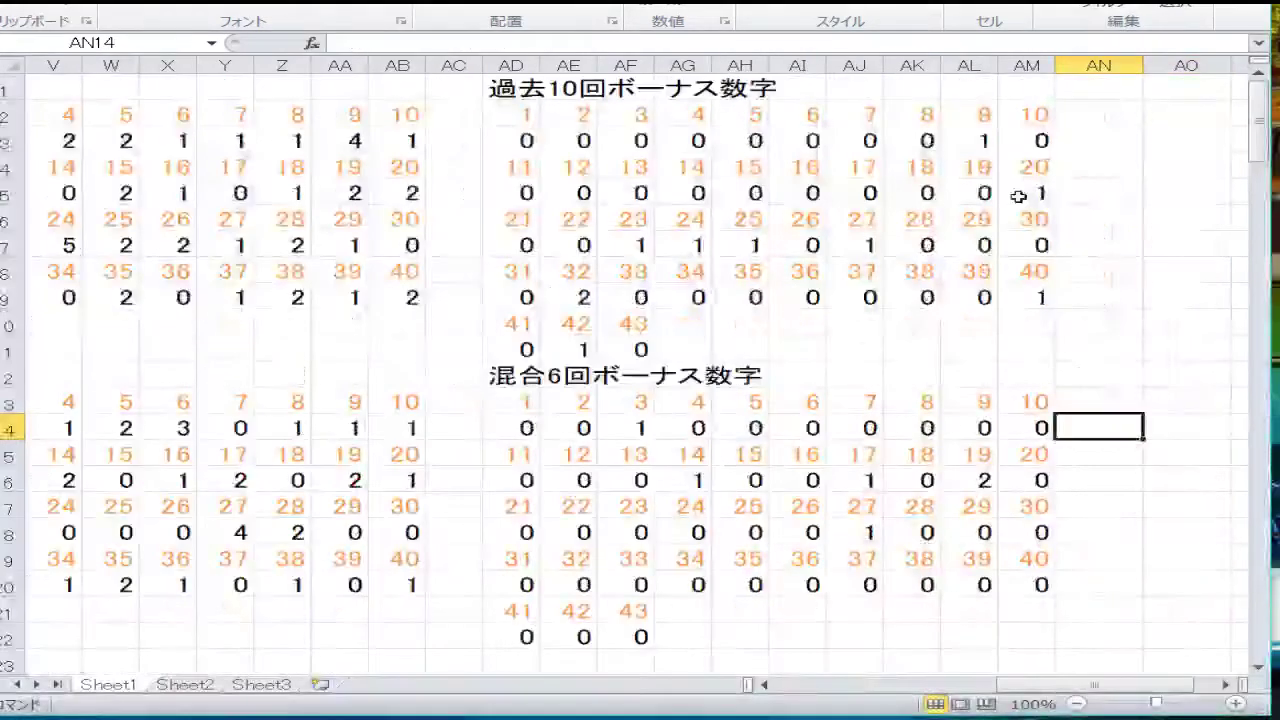
key(Left)
key(Left)
key(Left)
key(Left)
key(Left)
key(Left)
key(Left)
key(Left)
key(Left)
key(Left)
key(Left)
key(Left)
key(Left)
key(Left)
key(Left)
key(Left)
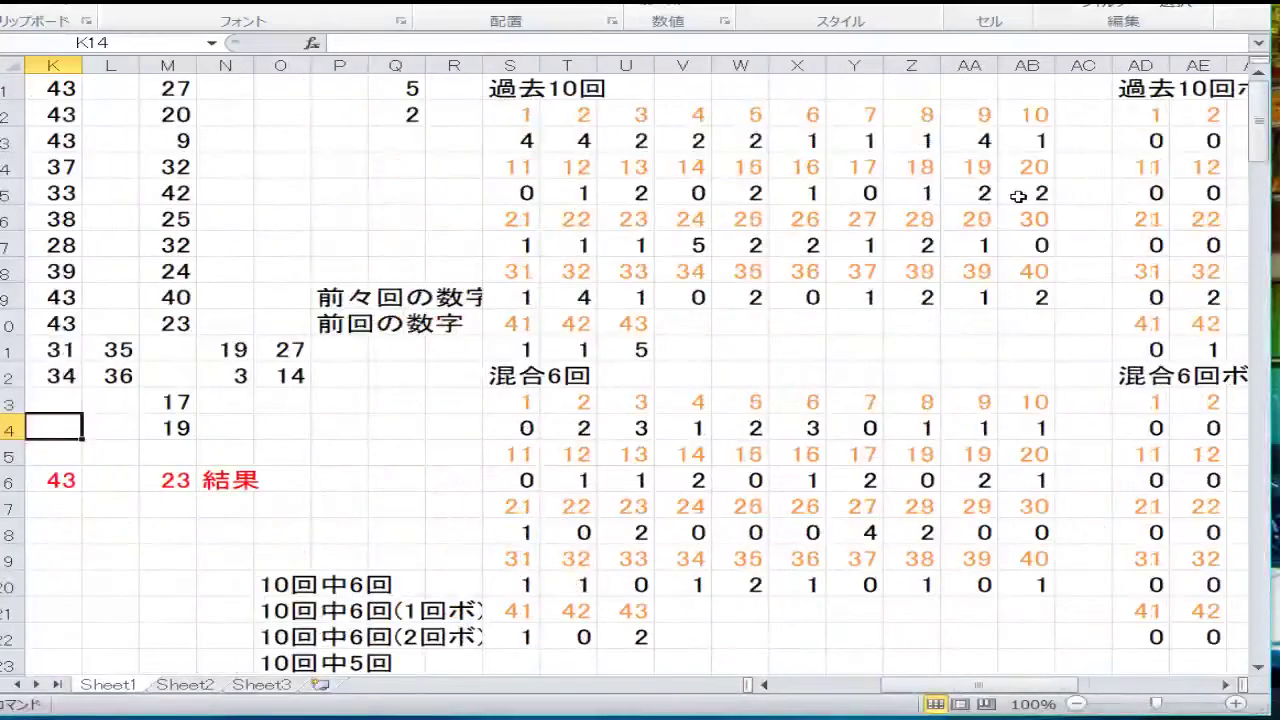
Step: Review the red numbers listed in A23 to A28 of the ロト6過去10回 section against their frequency categories
key(Down)
key(Down)
key(Down)
key(Down)
key(Down)
key(Down)
key(Down)
key(Down)
key(Down)
key(Down)
key(Down)
key(Down)
key(Down)
key(Down)
key(Down)
key(Down)
key(Down)
key(Down)
key(Down)
key(Down)
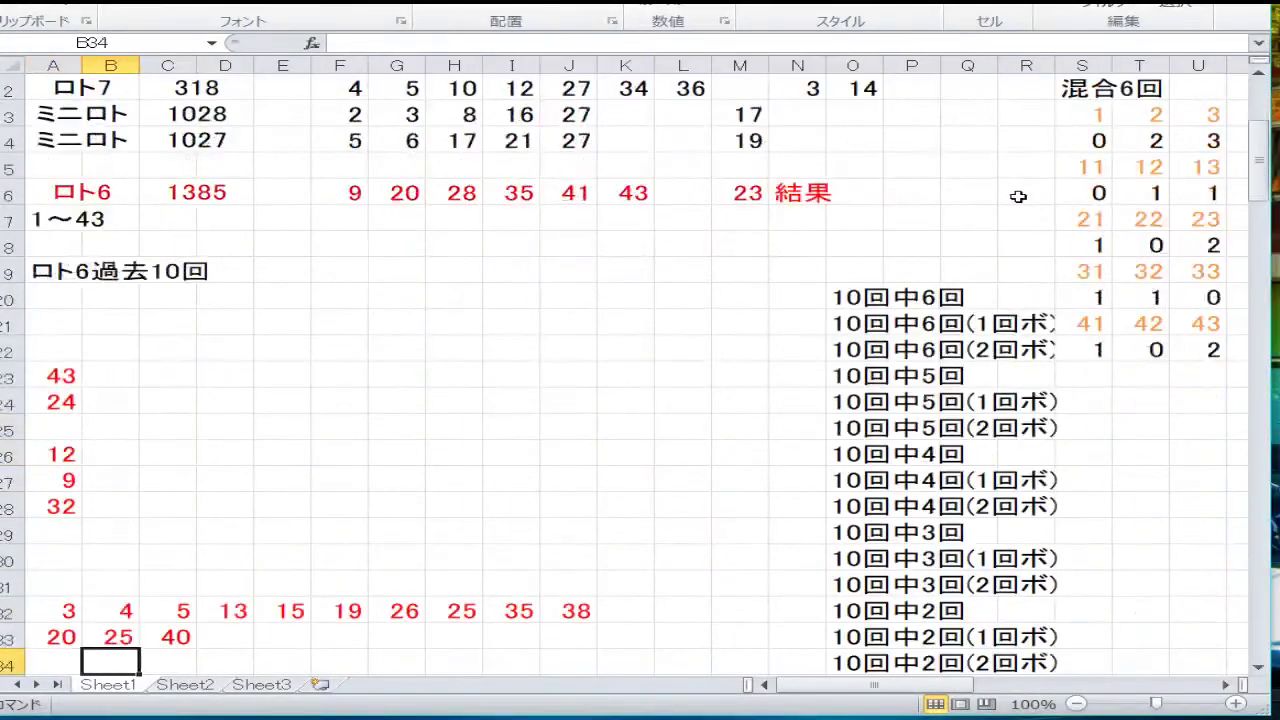
key(Up)
key(Up)
key(Up)
key(Up)
key(Up)
key(Up)
key(Up)
key(Up)
key(Up)
key(Up)
key(Up)
key(Up)
key(Down)
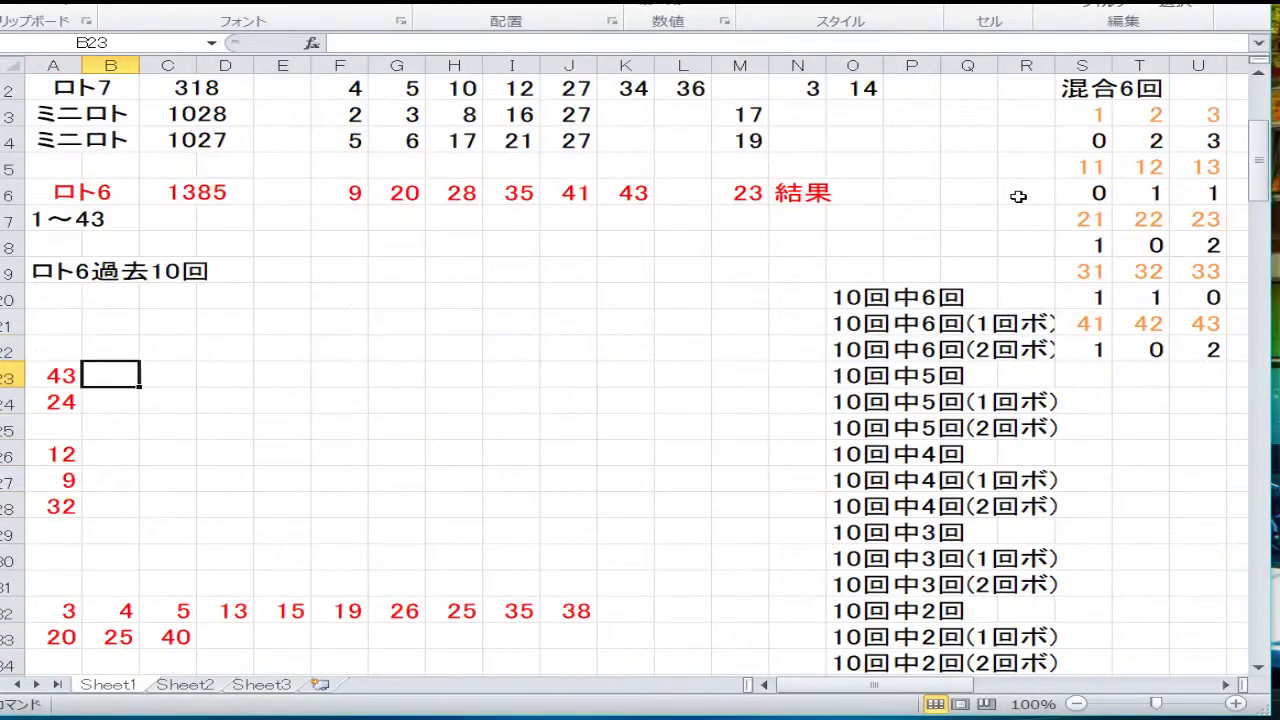
key(Down)
key(Up)
key(Left)
key(Down)
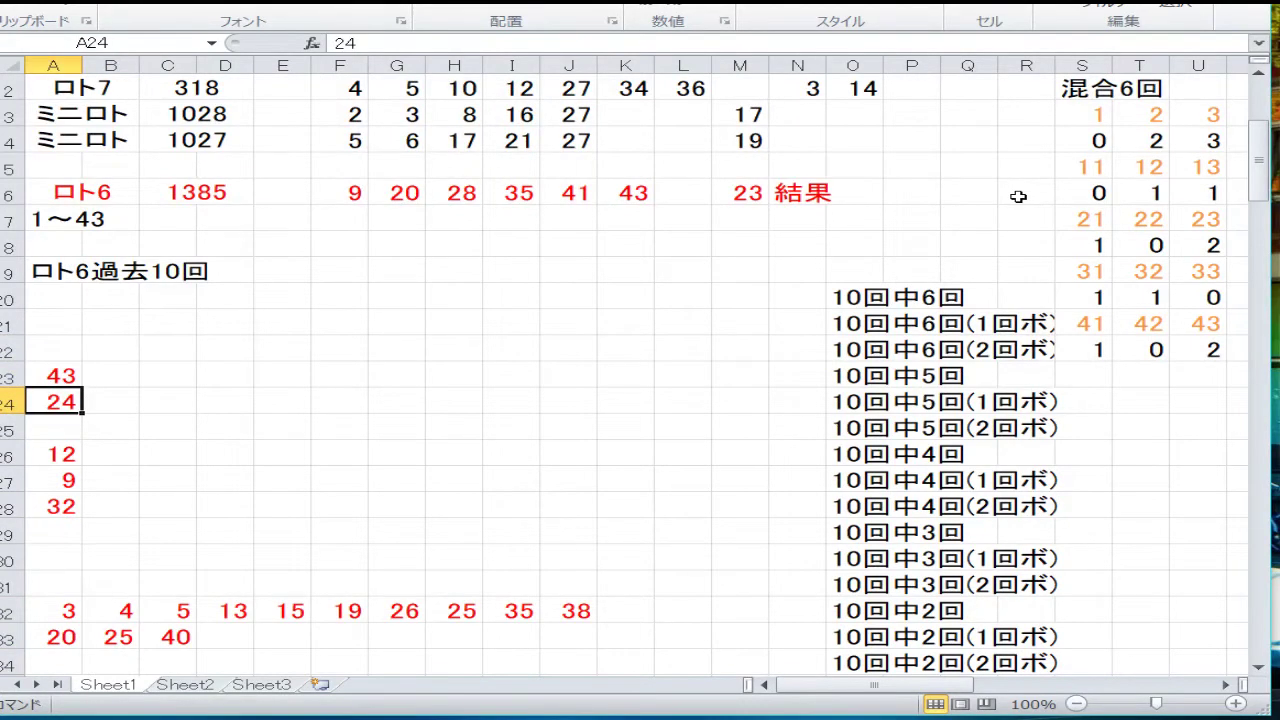
key(Down)
key(Down)
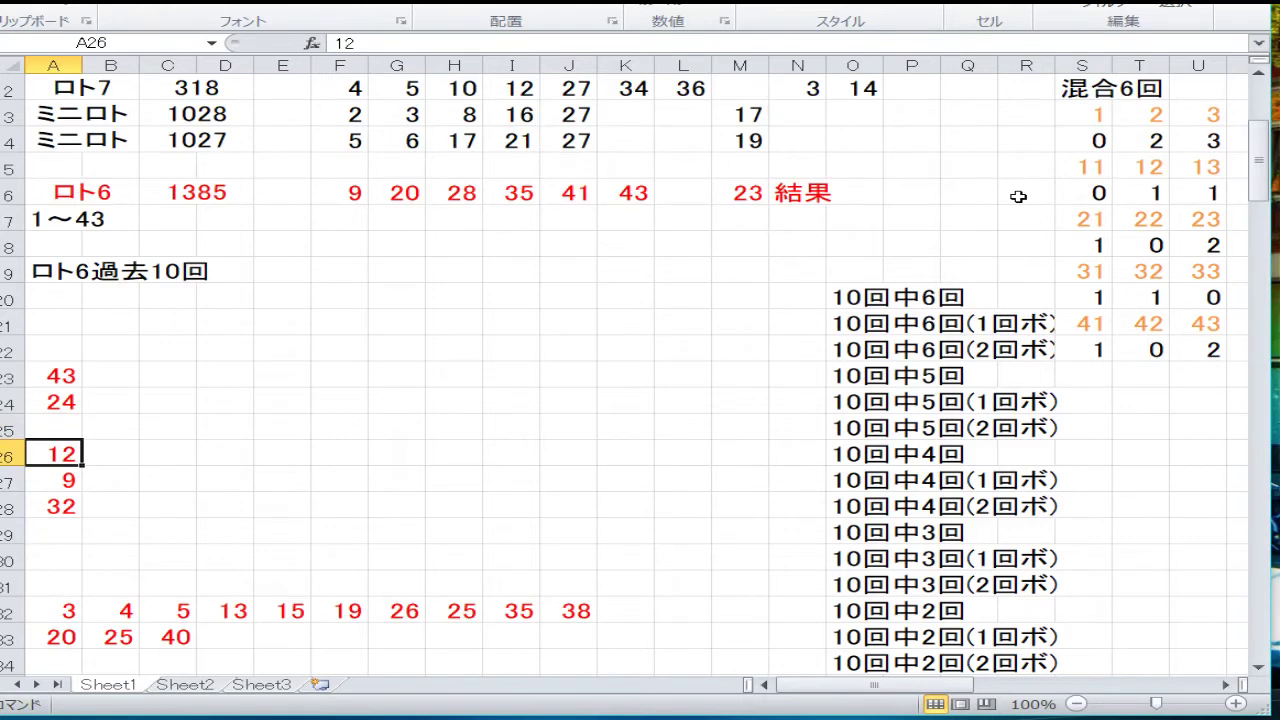
key(Down)
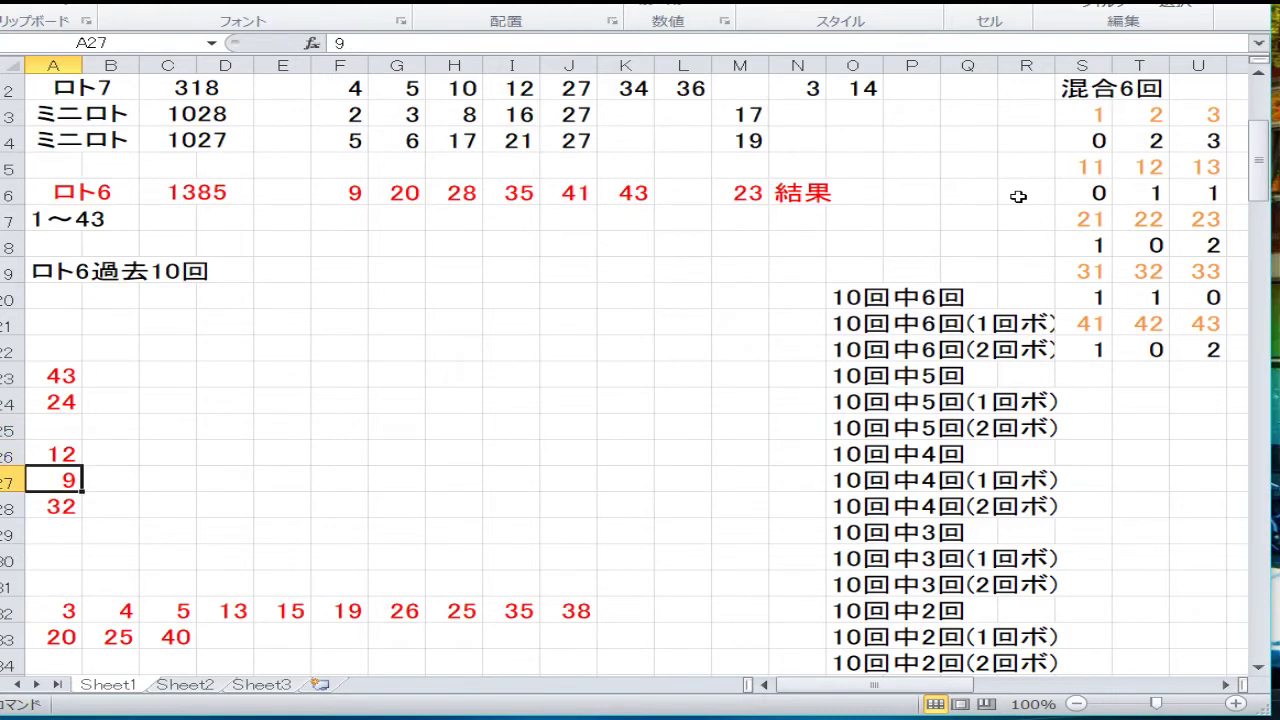
key(Down)
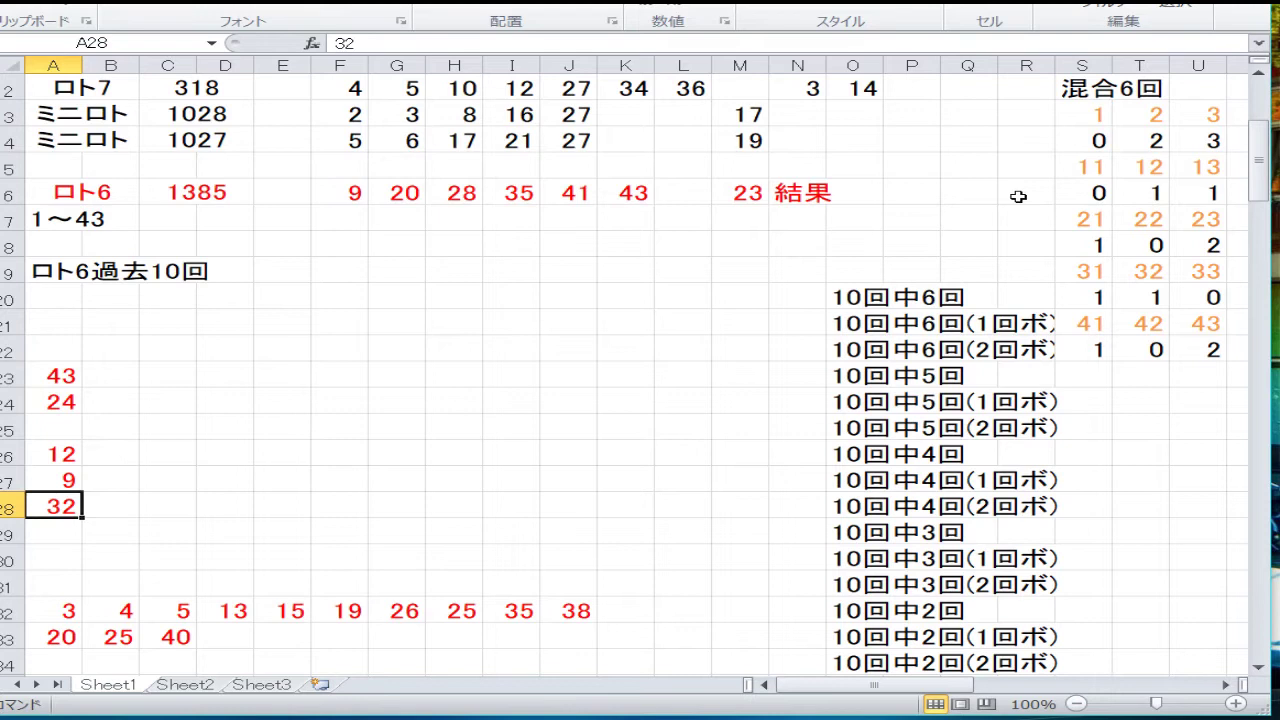
Step: Look down as far as the 混合6回 section, then return to the red numbers listed for 10回中2回 in row 32
key(Down)
key(Down)
key(Down)
key(Down)
key(Down)
key(Down)
key(Down)
key(Down)
key(Down)
key(Down)
key(Down)
key(Down)
key(Down)
key(Down)
key(Down)
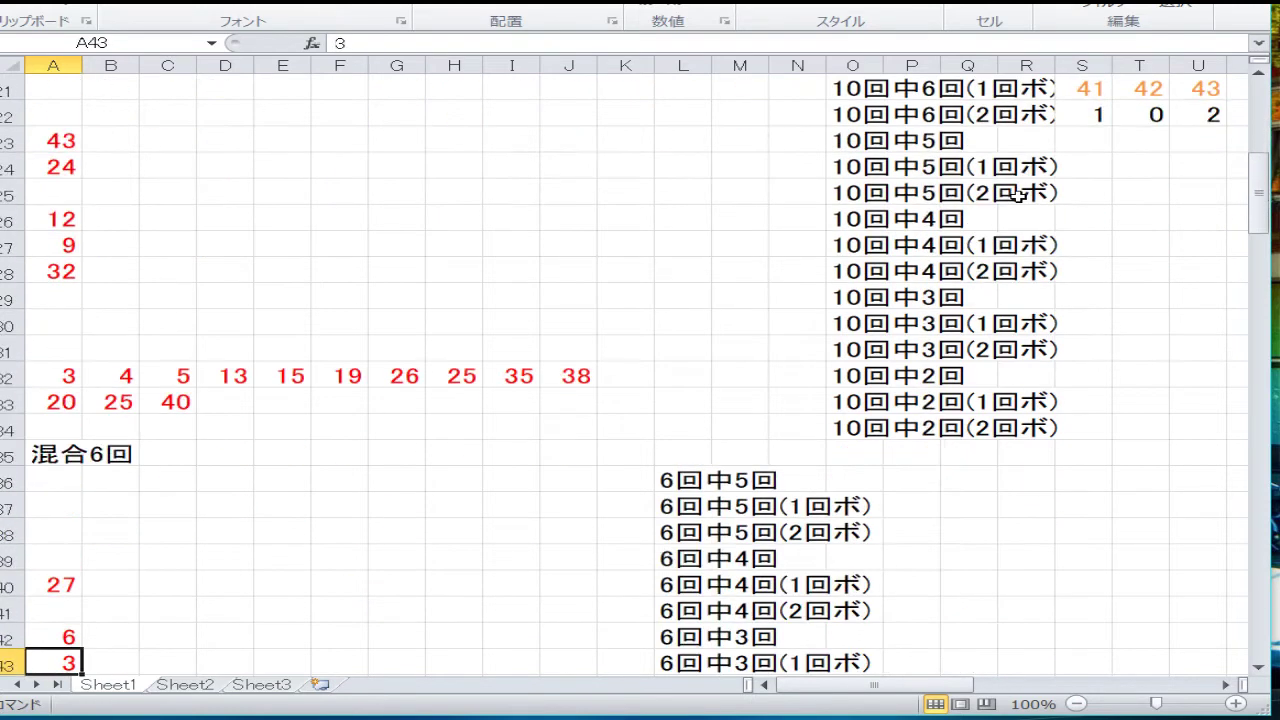
key(Up)
key(Up)
key(Up)
key(Up)
key(Up)
key(Up)
key(Up)
key(Up)
key(Up)
key(Up)
key(Up)
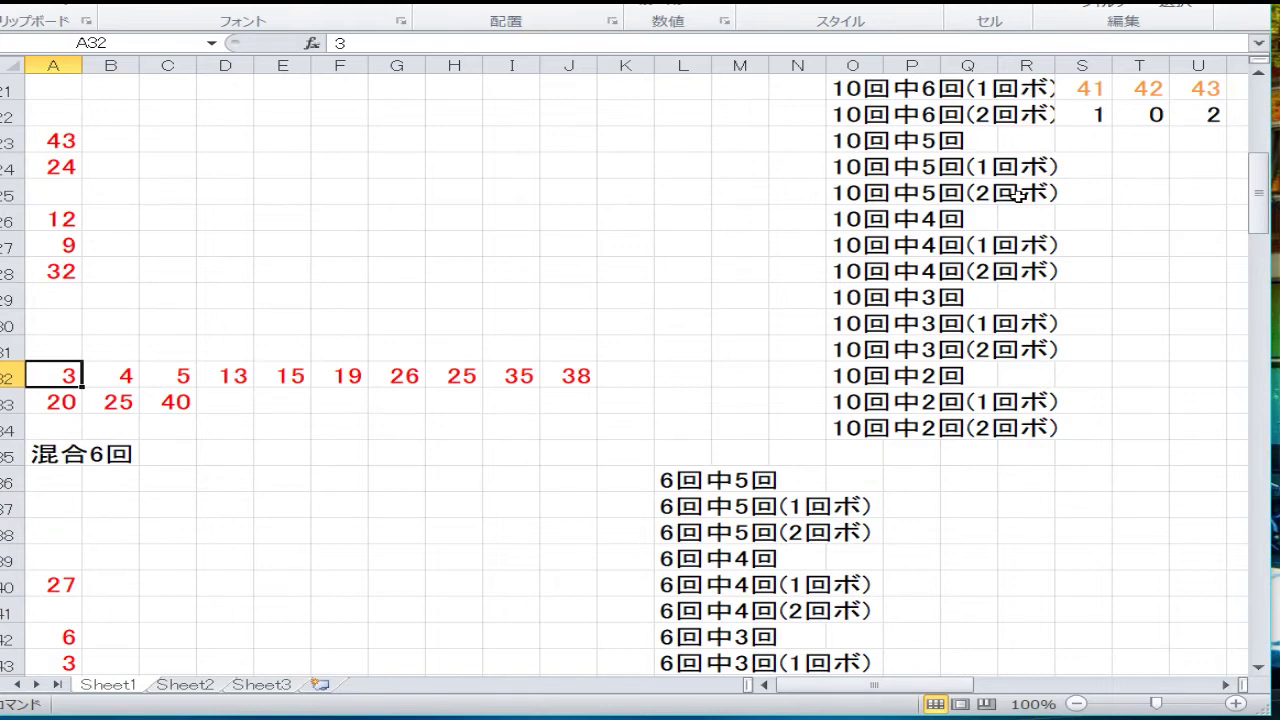
Step: Correct the order of the 10回中2回 numbers by setting G32 to 25 and H32 to 26
key(Right)
key(Right)
key(Right)
key(Right)
key(Right)
key(Right)
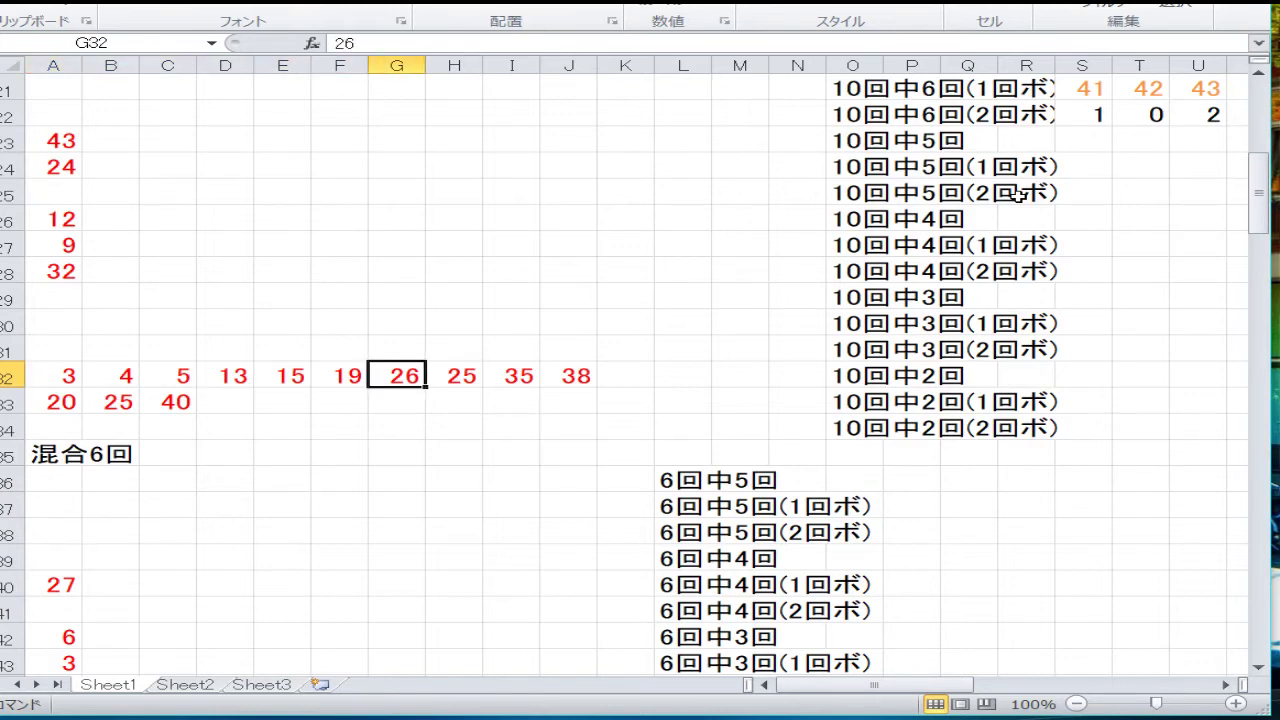
text(25)
key(Right)
text(26)
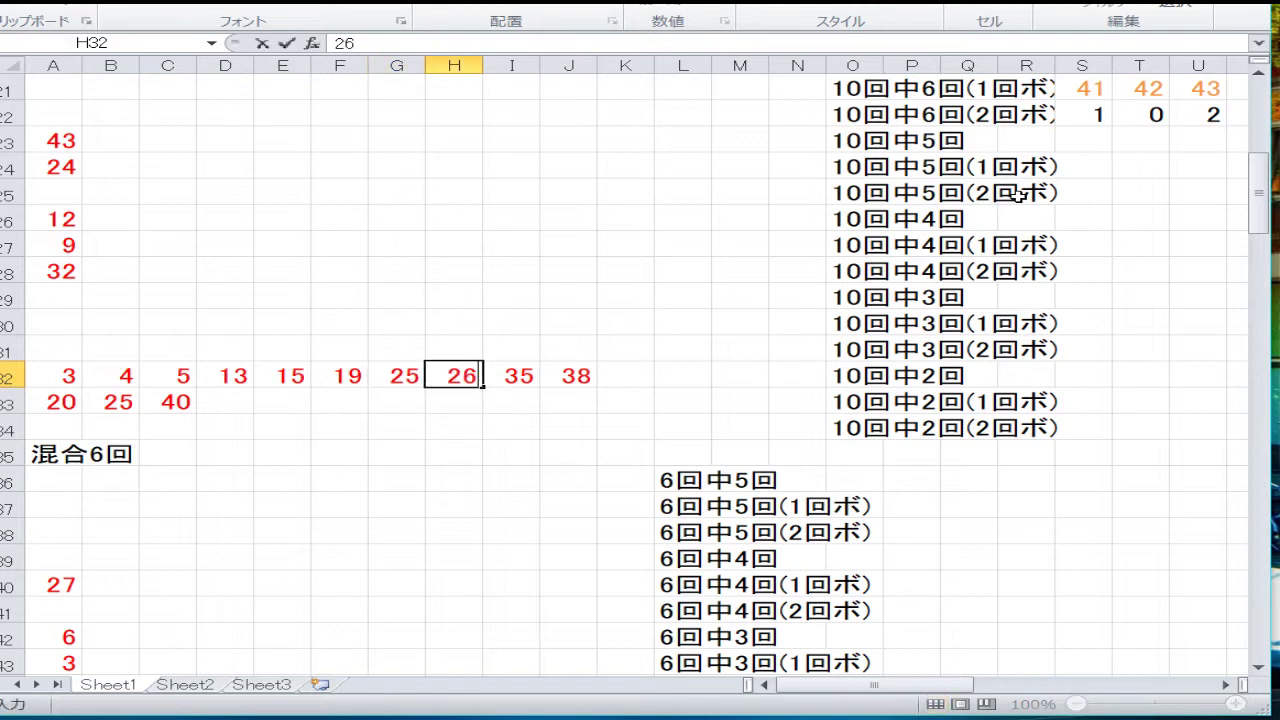
key(Left)
Step: Review the 10回中2回(1回ボ) numbers in row 33 and the red numbers in the 混合6回 section against their frequency categories
key(Home)
key(Down)
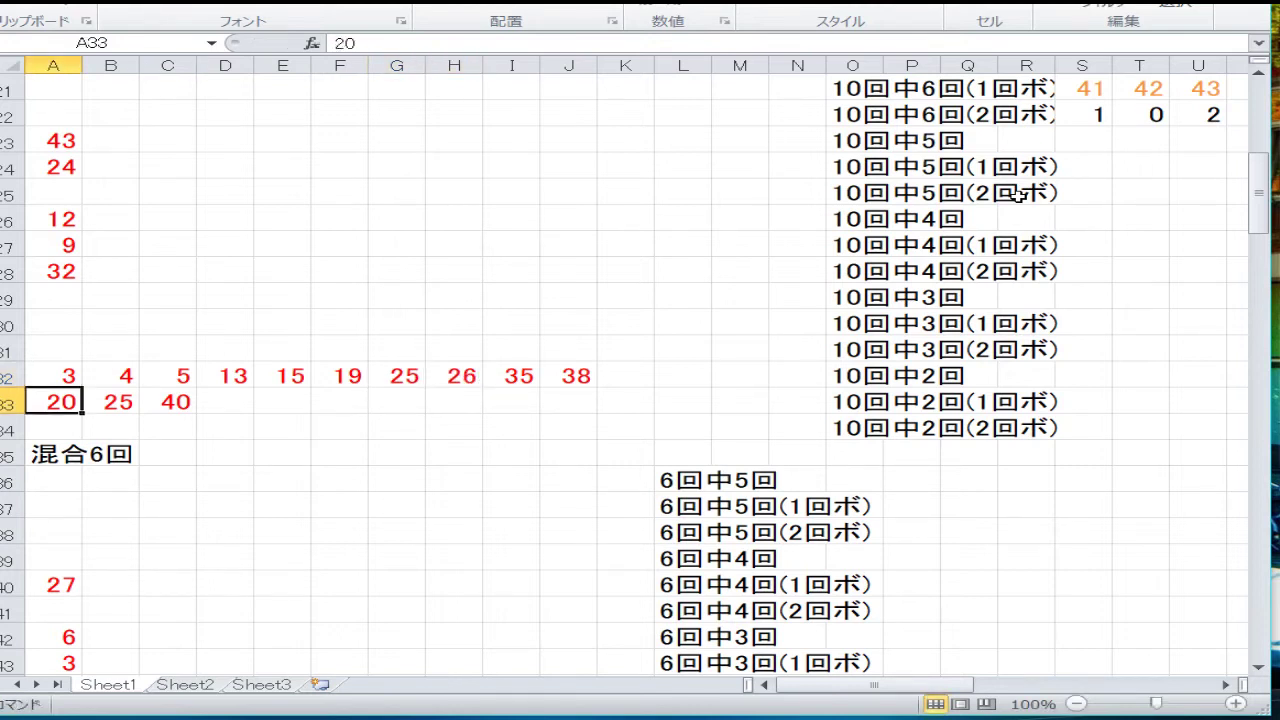
key(Down)
key(Down)
key(Down)
key(Down)
key(Down)
key(Down)
key(Down)
key(Down)
key(Down)
key(Down)
key(Down)
key(Down)
key(Down)
key(Down)
key(Down)
key(Down)
key(Down)
key(Down)
key(Down)
key(Down)
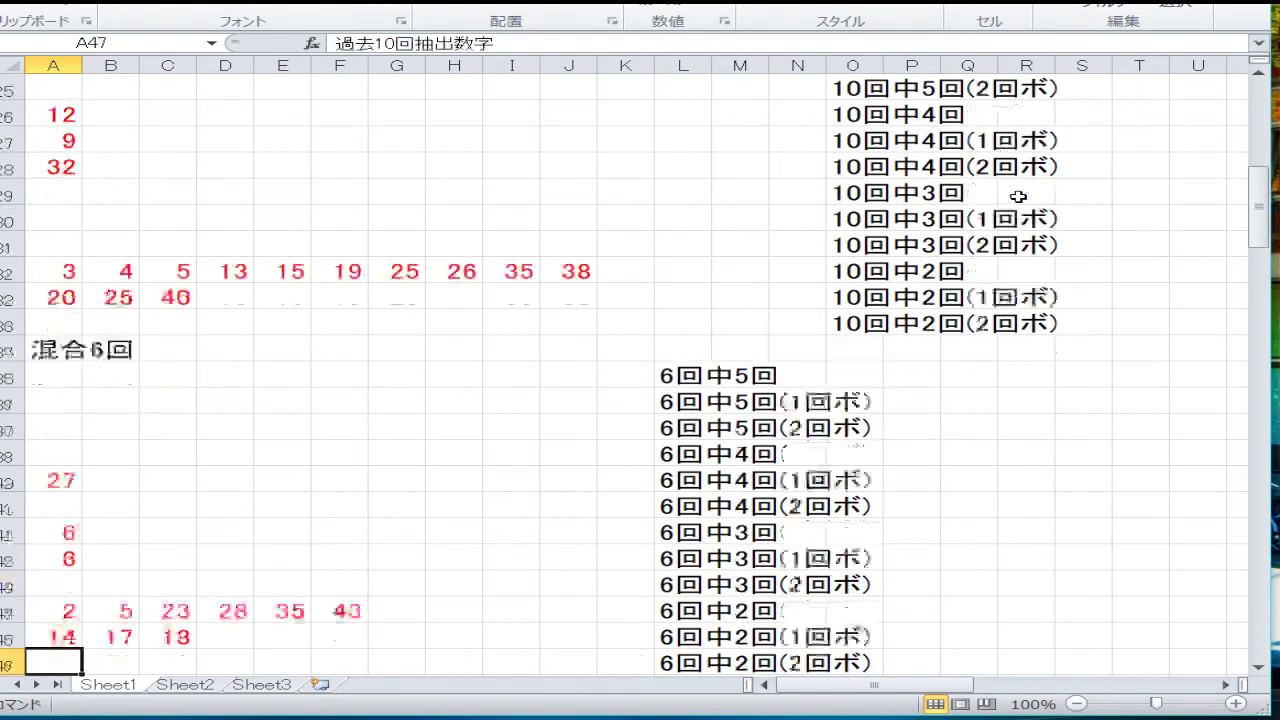
key(Up)
key(Up)
key(Up)
key(Up)
key(Up)
key(Up)
key(Up)
key(Up)
key(Up)
key(Up)
key(Up)
key(Up)
key(Up)
key(Up)
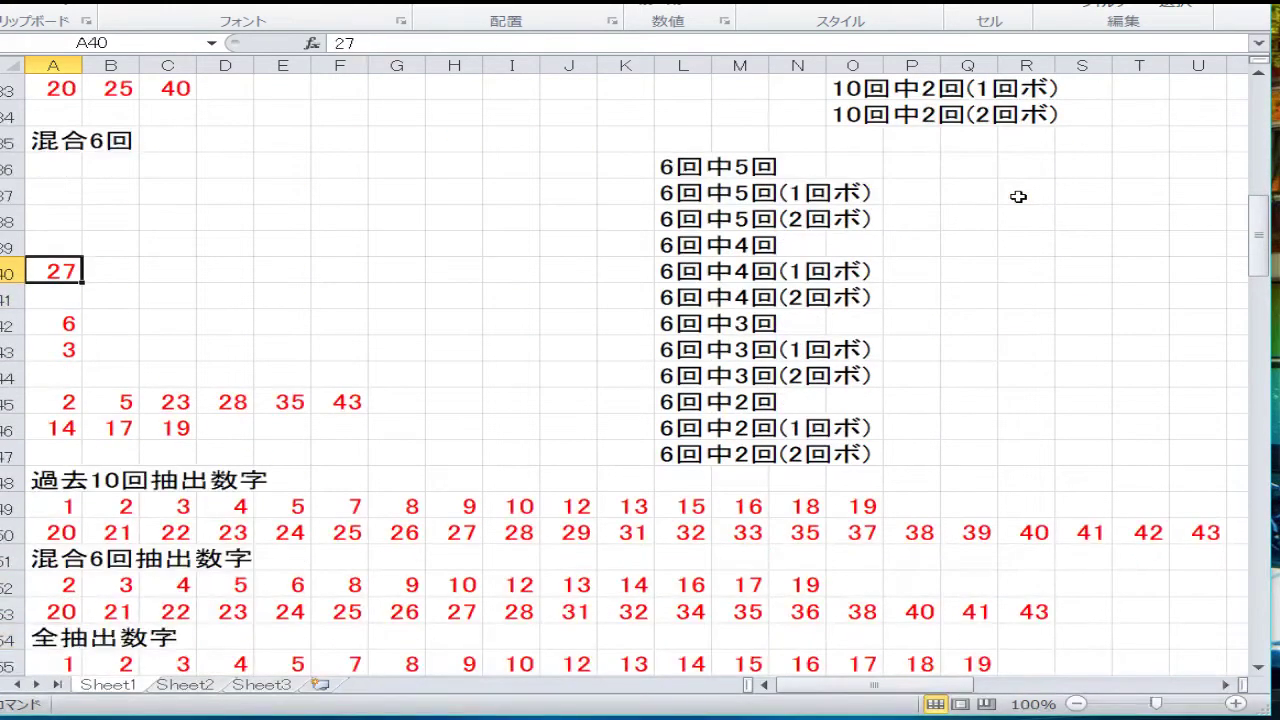
key(Down)
key(Down)
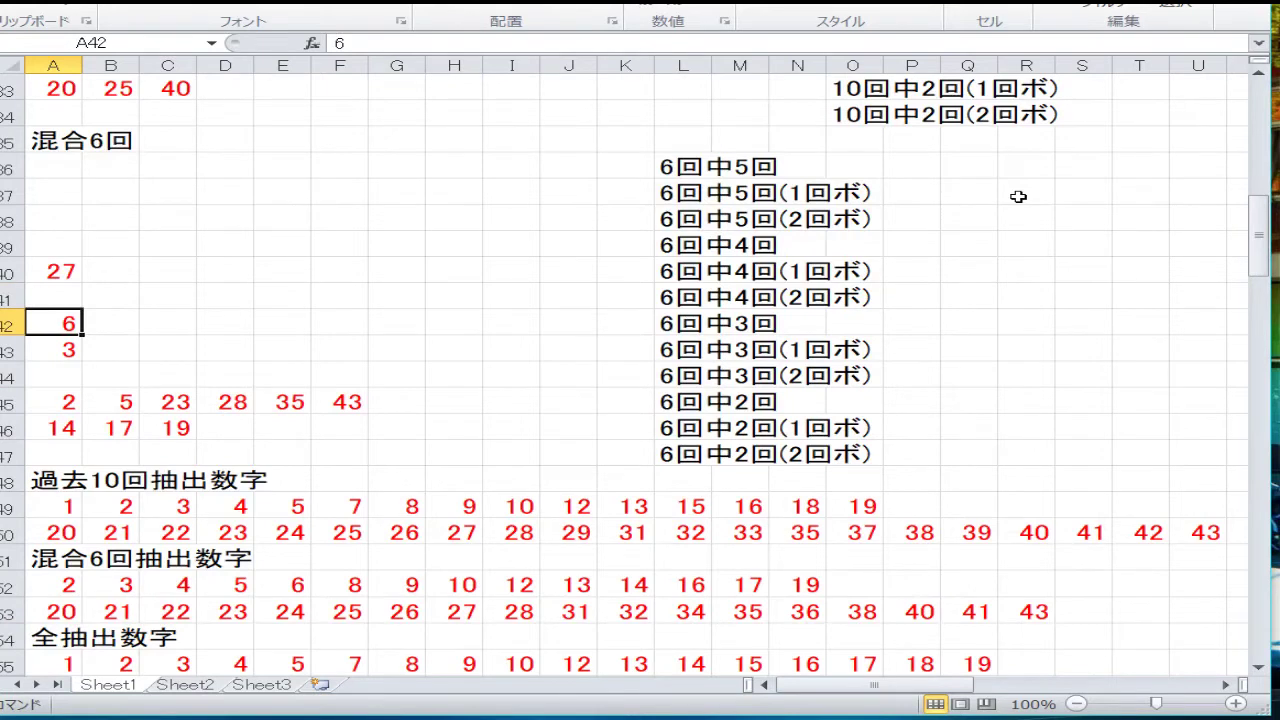
key(Down)
key(Down)
key(Down)
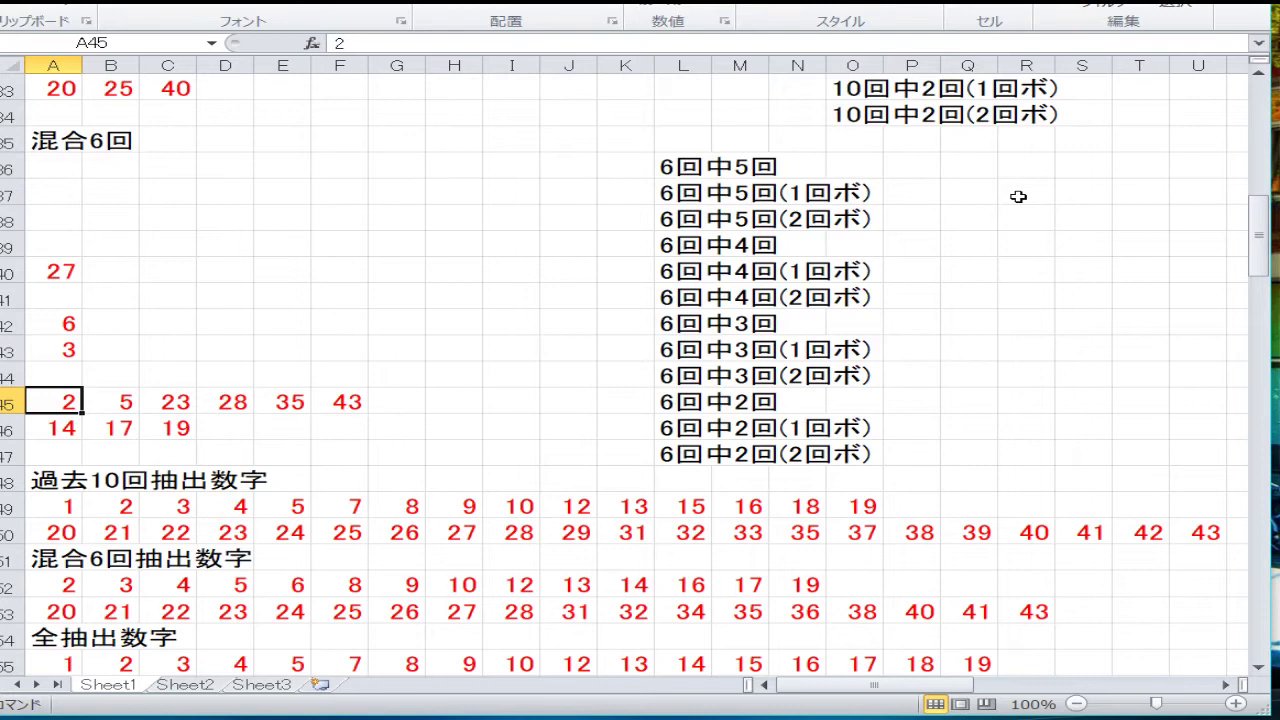
key(Down)
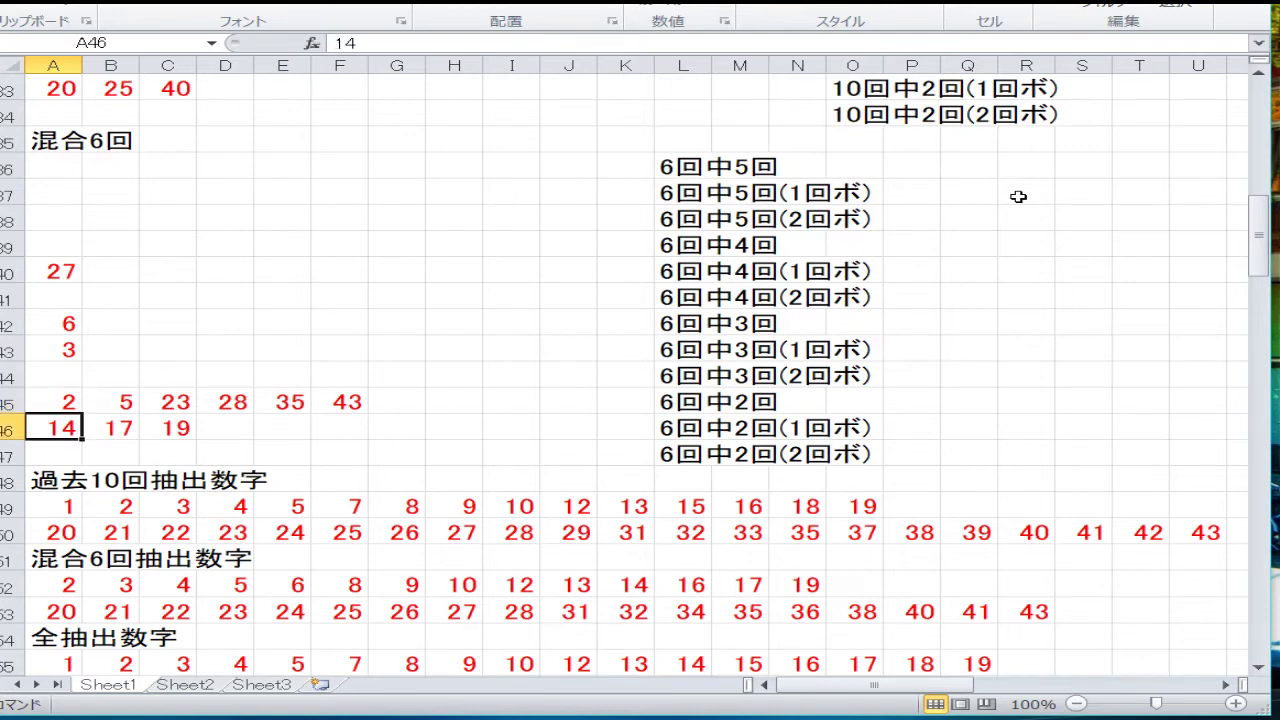
Step: Examine the numbers listed under 過去10回抽出数字 in rows 49 and 50
key(Down)
key(Down)
key(Down)
key(Down)
key(Down)
key(Down)
key(Down)
key(Down)
key(Down)
key(Down)
key(Down)
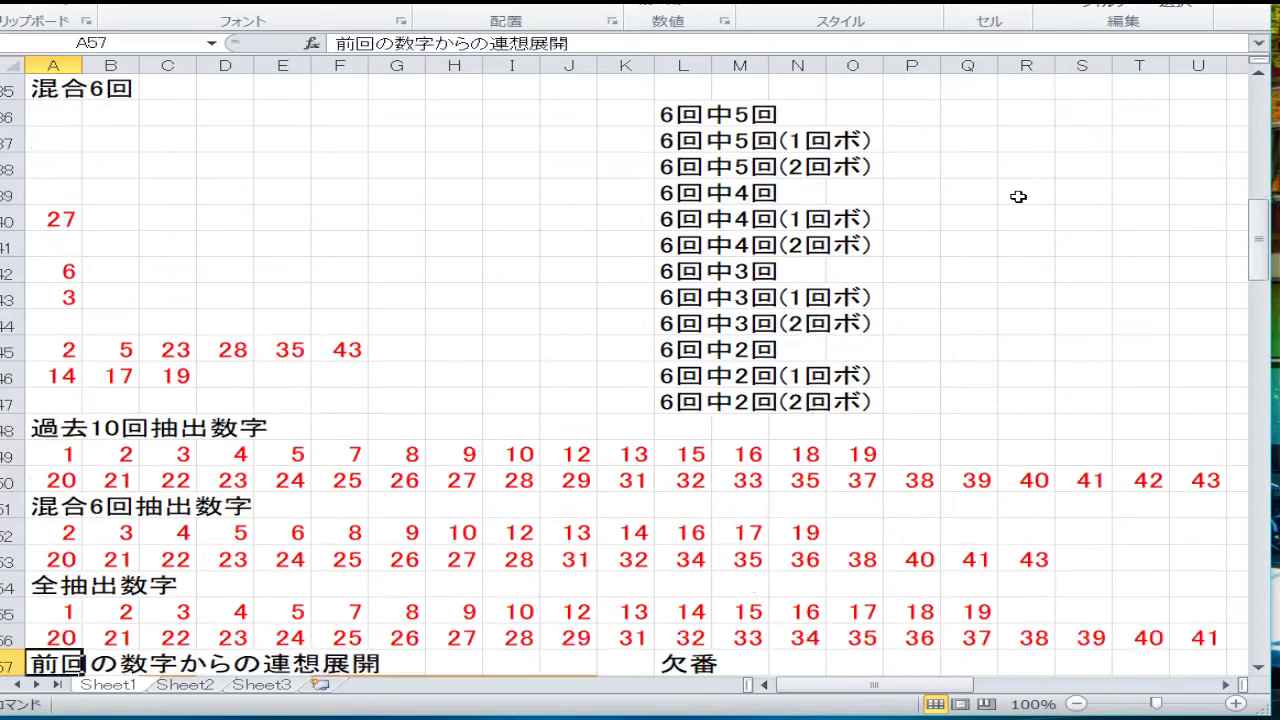
key(Up)
key(Up)
key(Up)
key(Up)
key(Up)
key(Up)
key(Up)
key(Up)
key(Up)
key(Down)
key(Down)
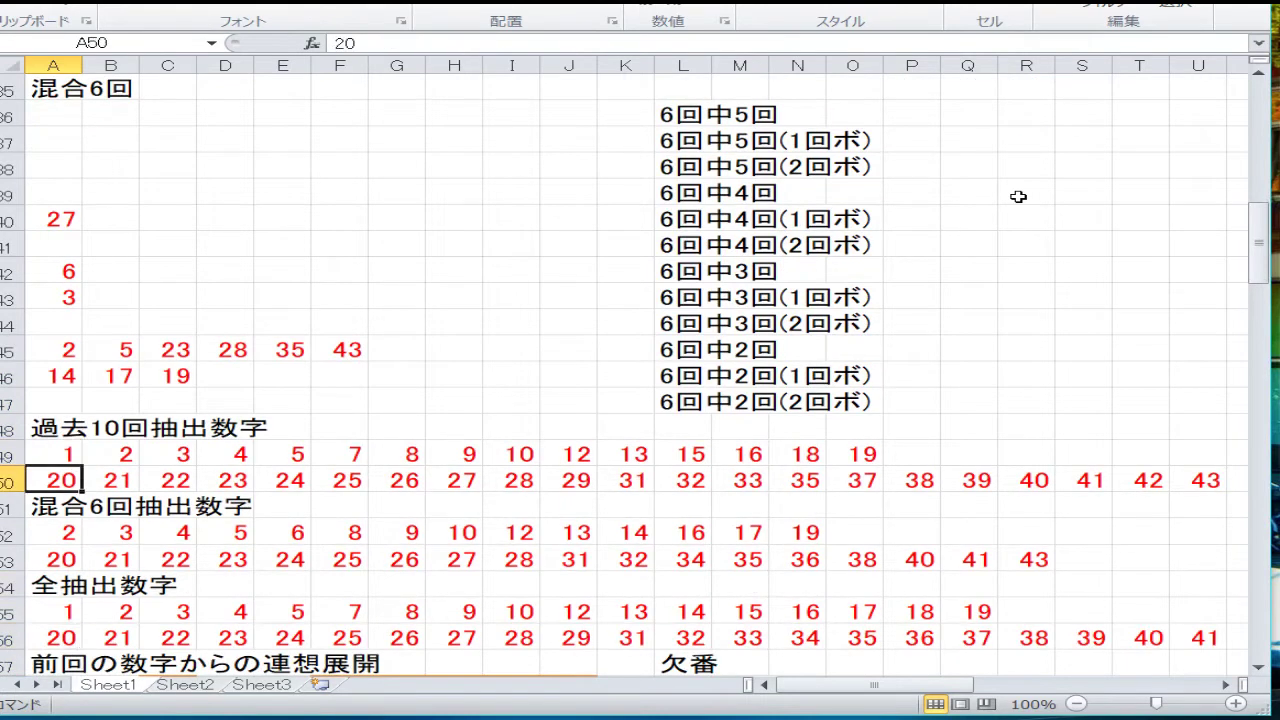
key(Up)
key(Right)
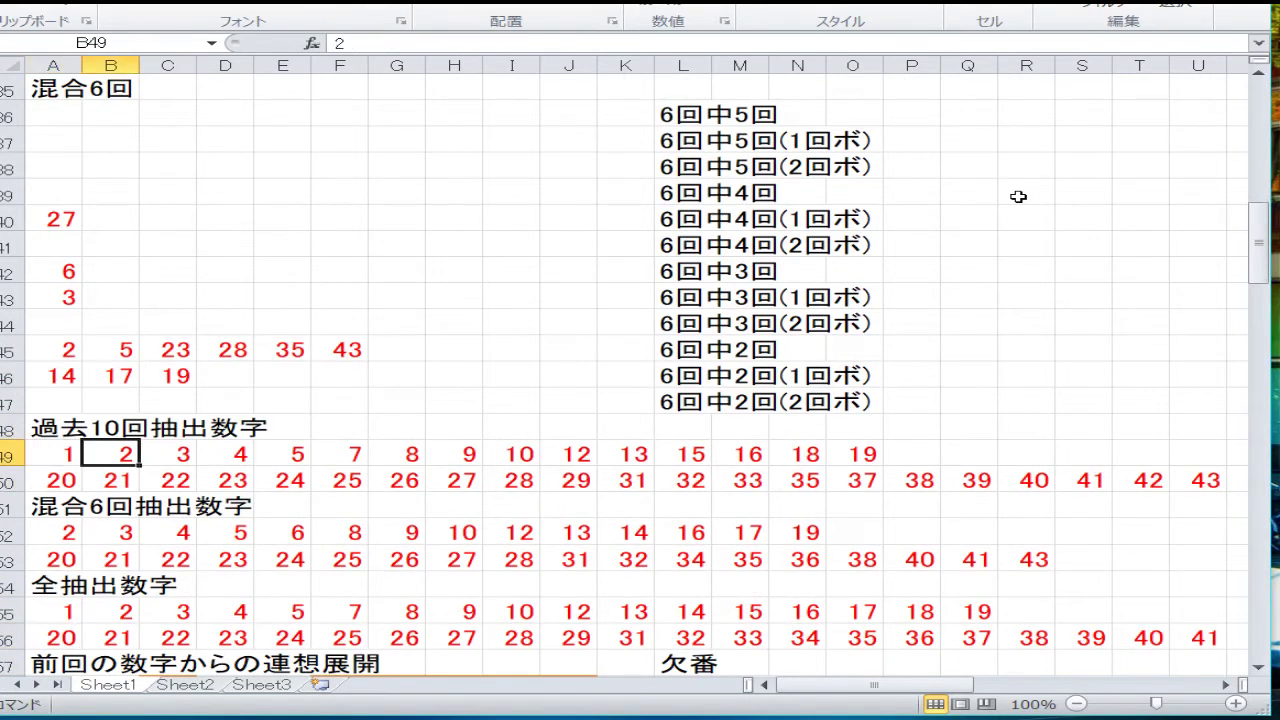
Step: Look ahead to the 前回の数字からの連想展開 grid, then return to the start of the 過去10回抽出数字 list
key(Left)
key(Down)
key(Down)
key(Down)
key(Down)
key(Down)
key(Down)
key(Down)
key(Down)
key(Down)
key(Down)
key(Down)
key(Up)
key(Up)
key(Up)
key(Up)
key(Up)
key(Up)
key(Up)
key(Up)
key(Up)
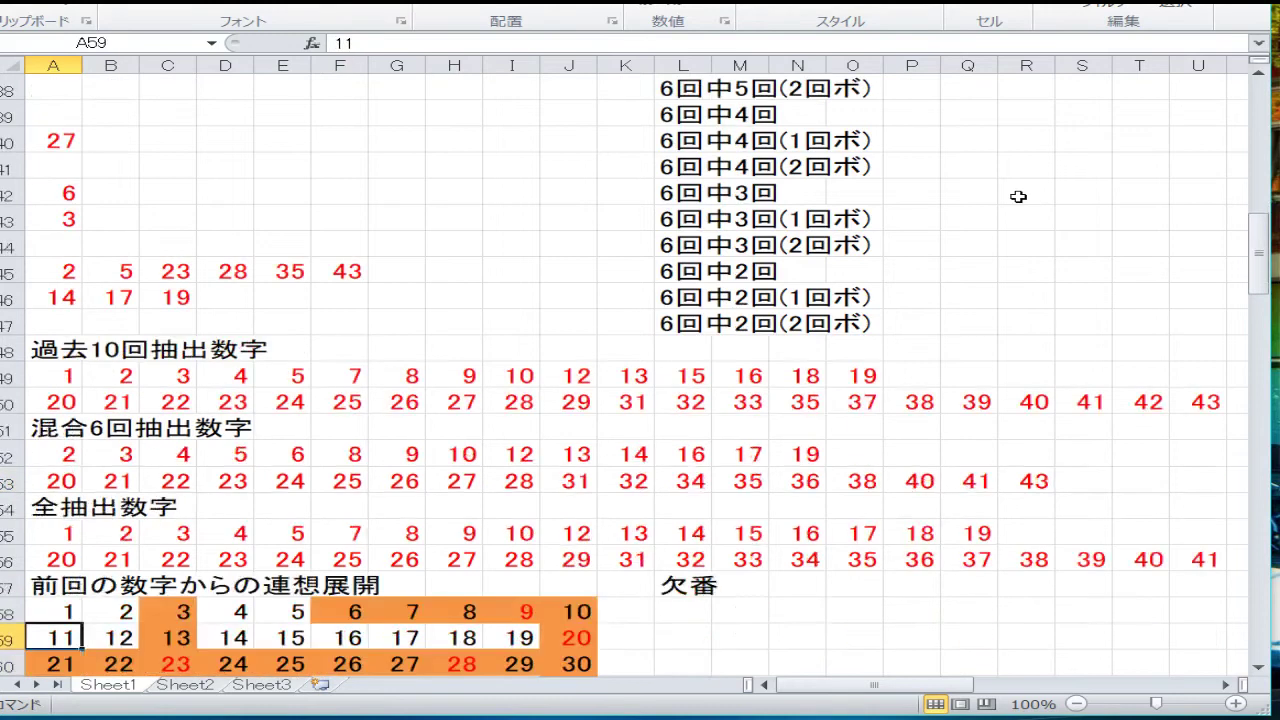
key(Up)
key(Up)
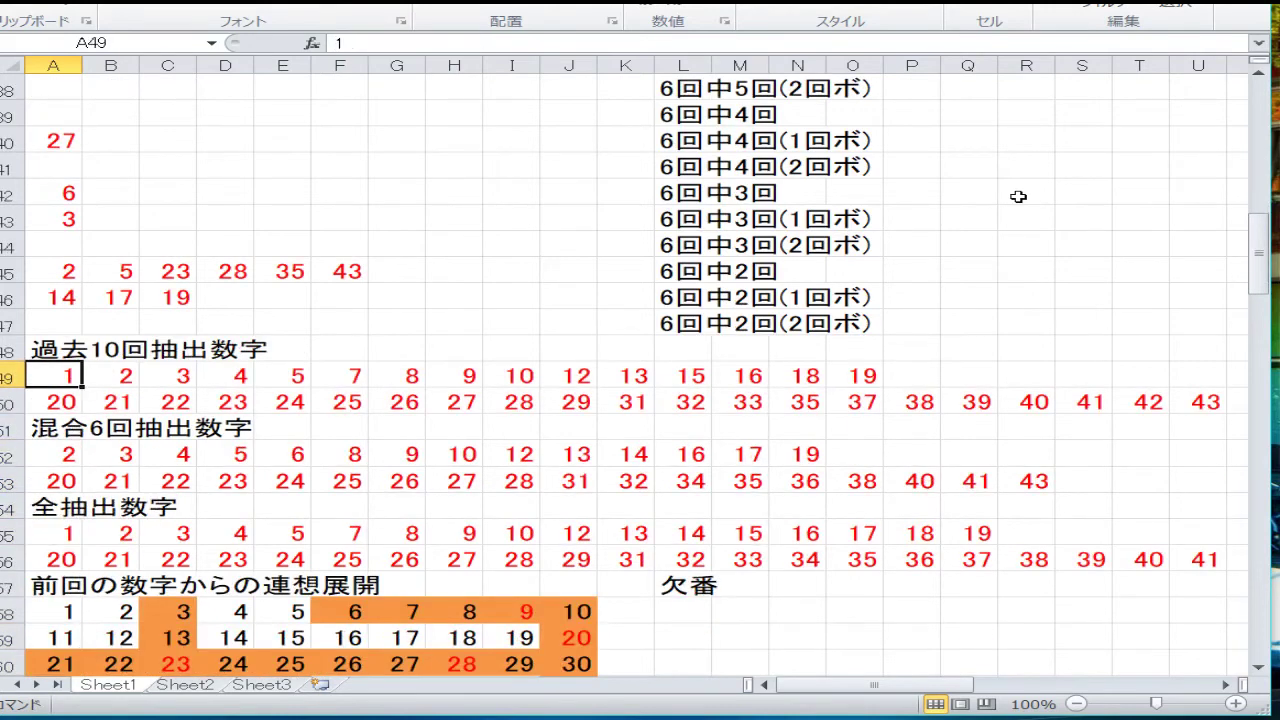
Step: Examine the numbers listed under 混合6回抽出数字 in rows 52 and 53
key(Down)
key(Down)
key(Down)
key(Down)
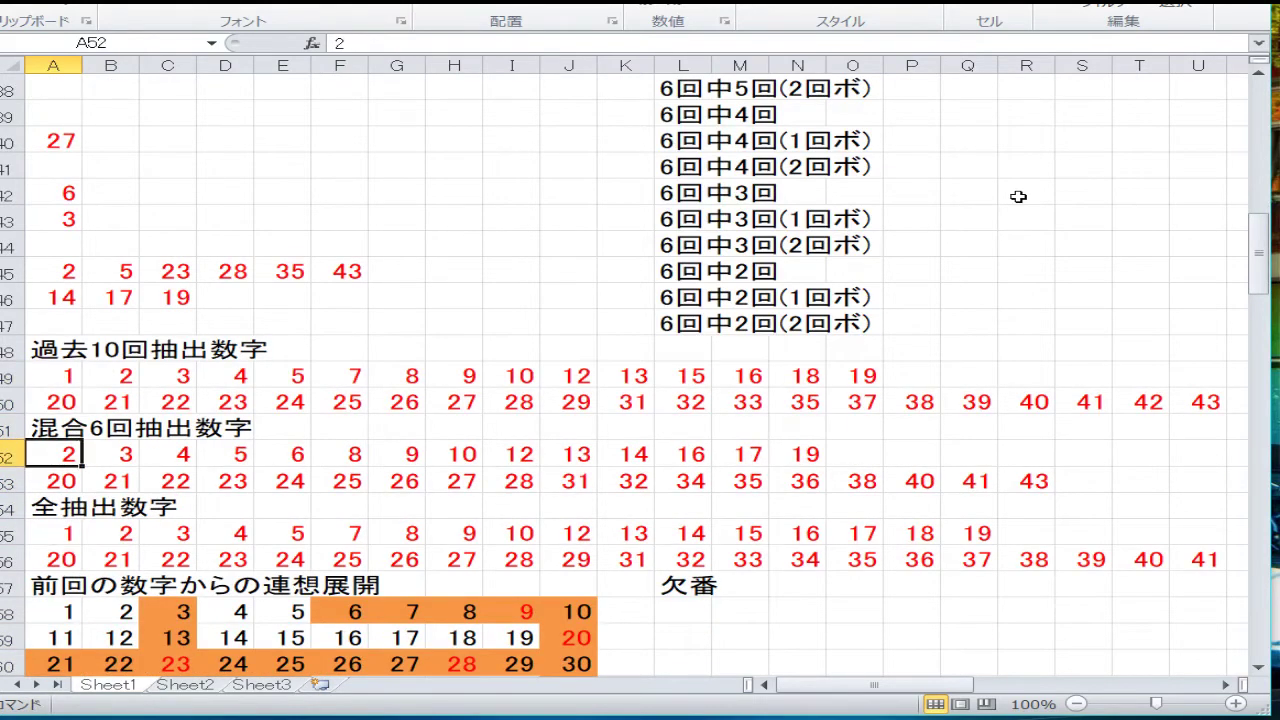
key(Up)
key(Down)
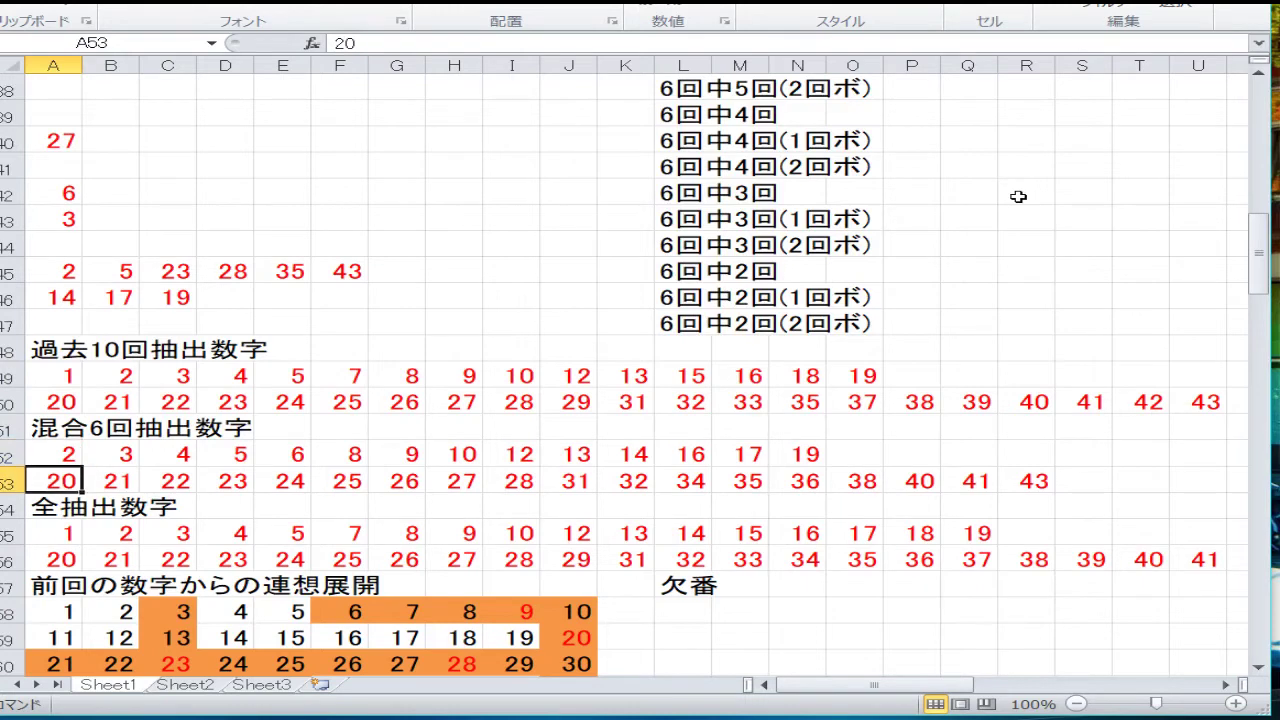
Step: Insert a cell at F55 in the 全抽出数字 list, shifting the existing cells right, and enter the missing number 6
key(Down)
key(Down)
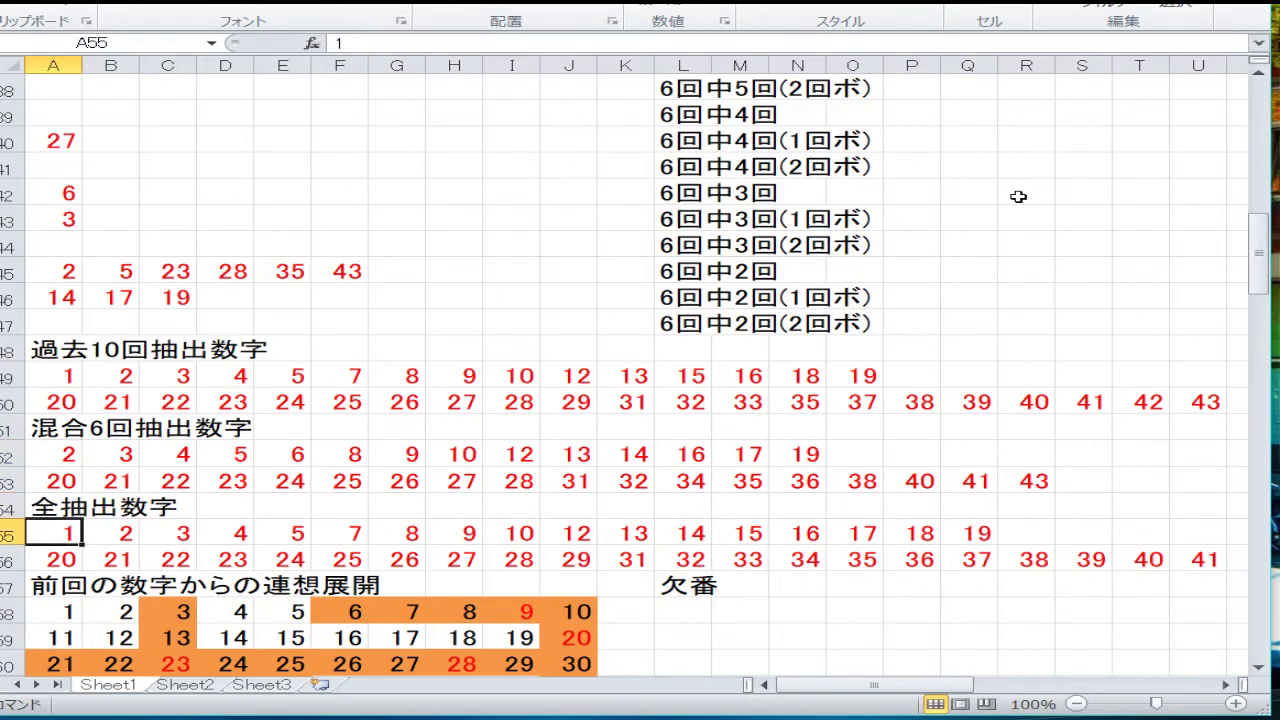
key(Down)
key(Up)
key(Down)
key(Up)
right_click(325, 528)
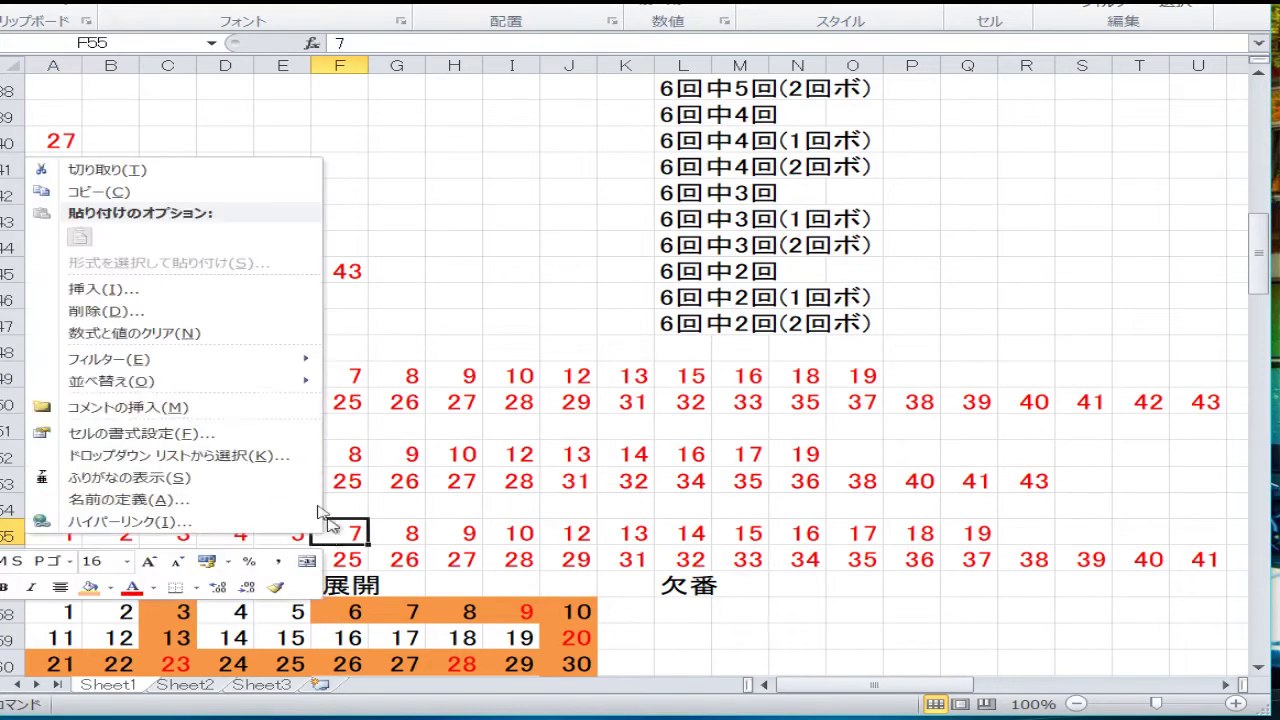
click(234, 288)
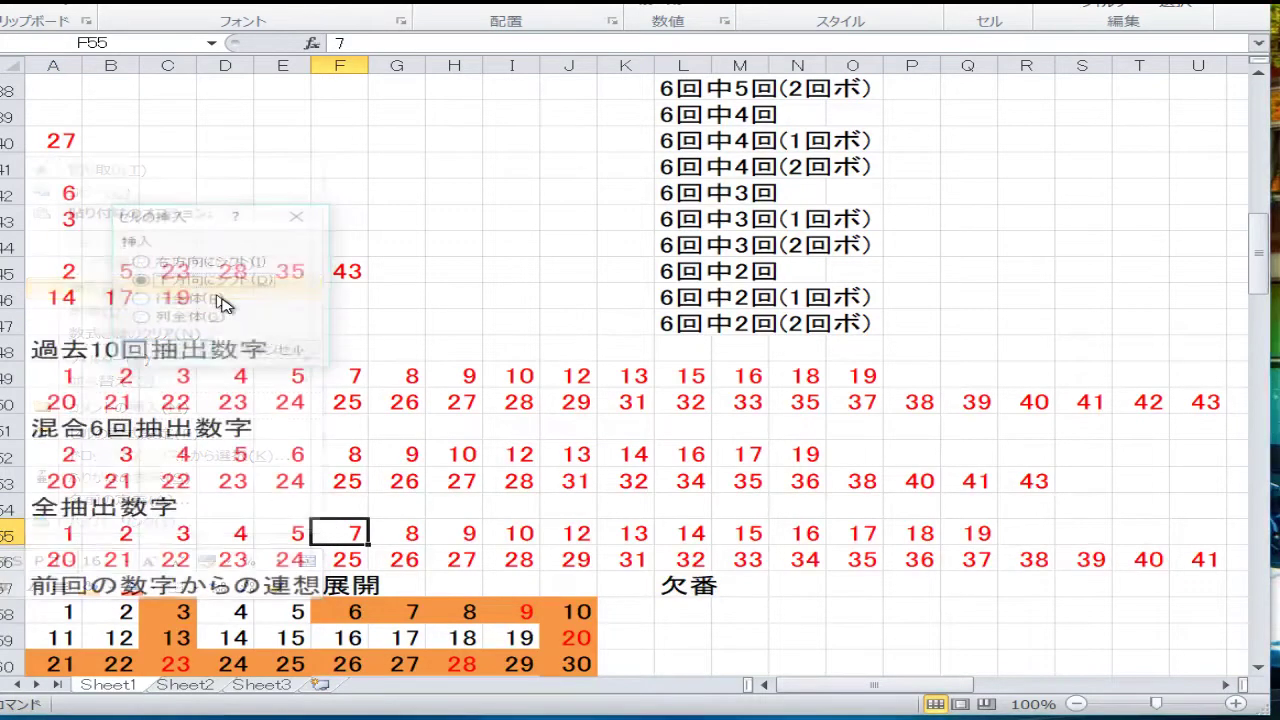
click(220, 263)
click(170, 351)
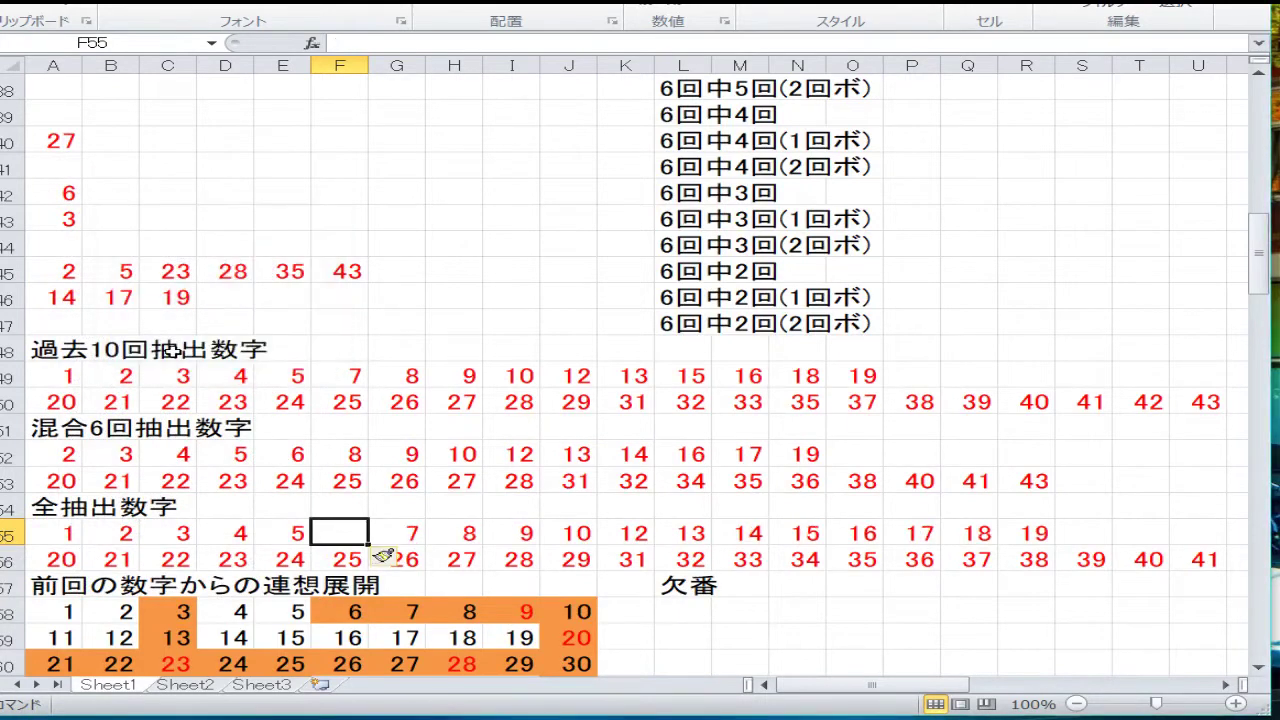
text(6)
key(Down)
Step: Look over the highlighted number grid under 前回の数字からの連想展開 and the 欠番 area beside it
key(Down)
key(Down)
key(Down)
key(Down)
key(Down)
key(Down)
key(Down)
key(Down)
key(Down)
key(Down)
key(Down)
key(Down)
key(Down)
key(Down)
key(Down)
key(Down)
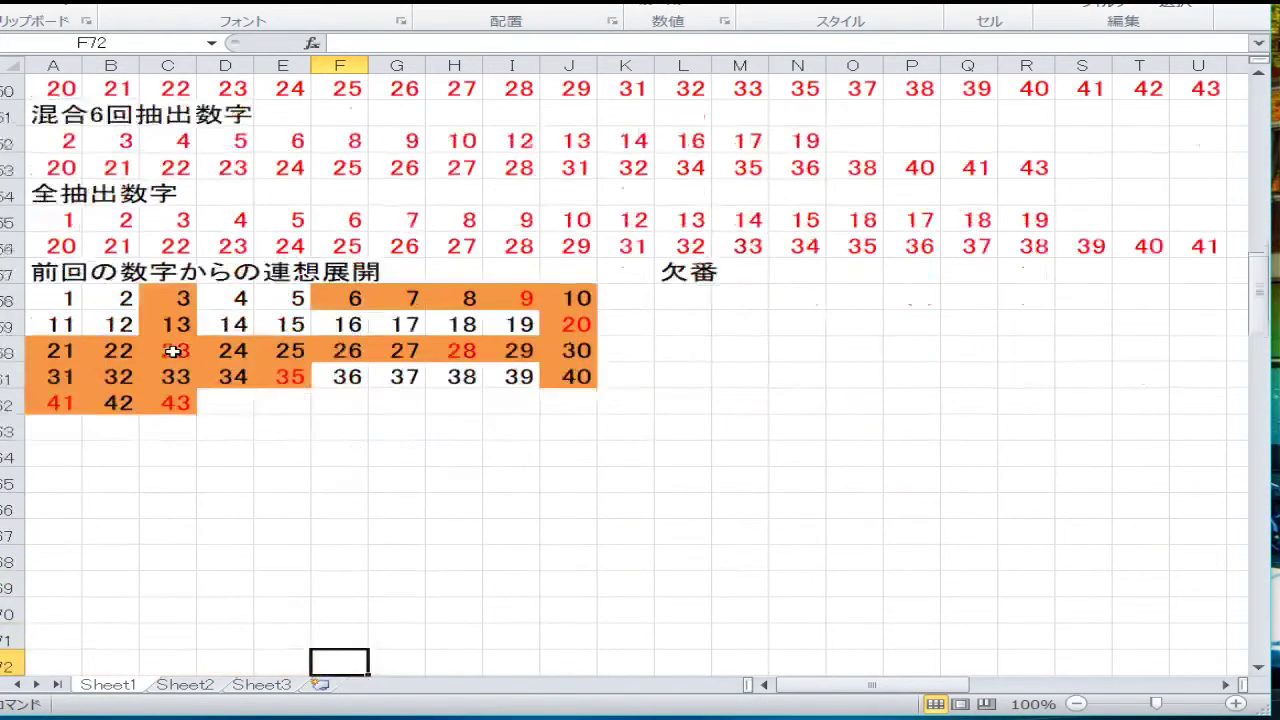
Step: Examine the 前回の数字からの連想展開 grid in rows 58 to 62, focusing on the column from 3 to 43
key(Up)
key(Up)
key(Up)
key(Up)
key(Up)
key(Up)
key(Up)
key(Up)
key(Up)
key(Up)
key(Up)
key(Up)
key(Up)
key(Up)
key(Up)
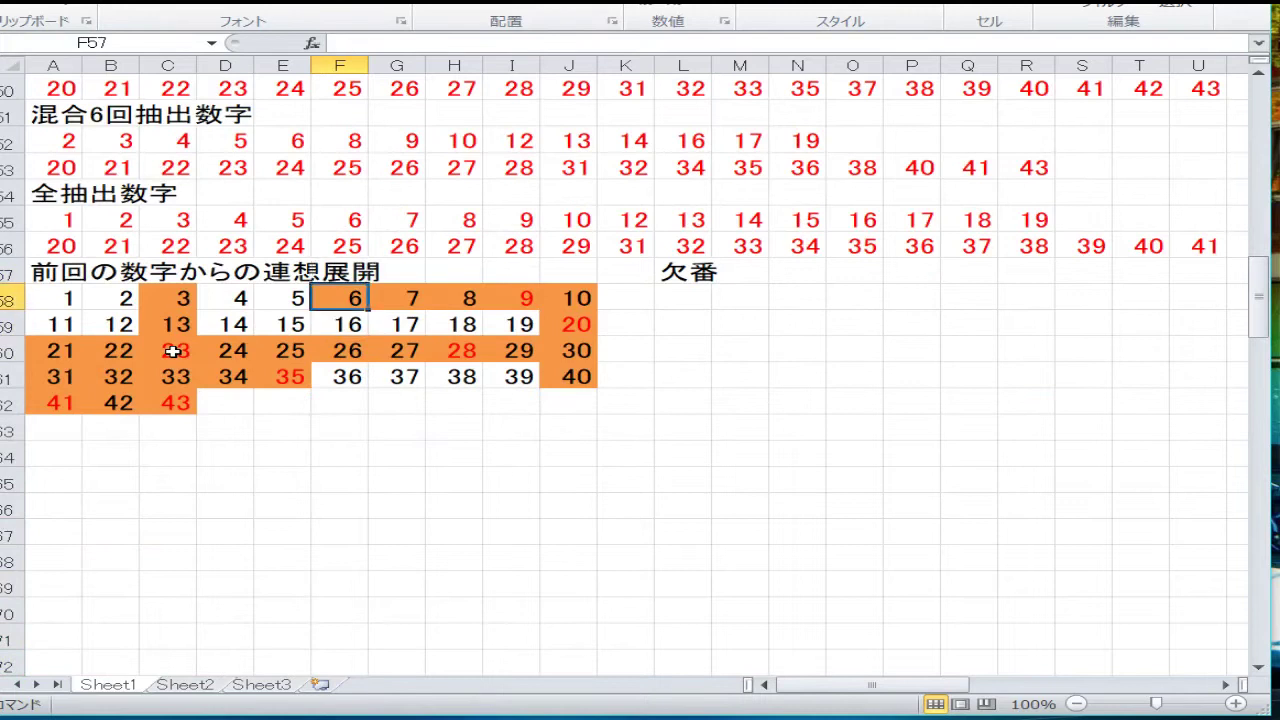
key(Down)
key(Down)
key(Down)
key(Down)
key(Down)
key(Down)
key(Down)
key(Up)
key(Up)
key(Up)
key(Up)
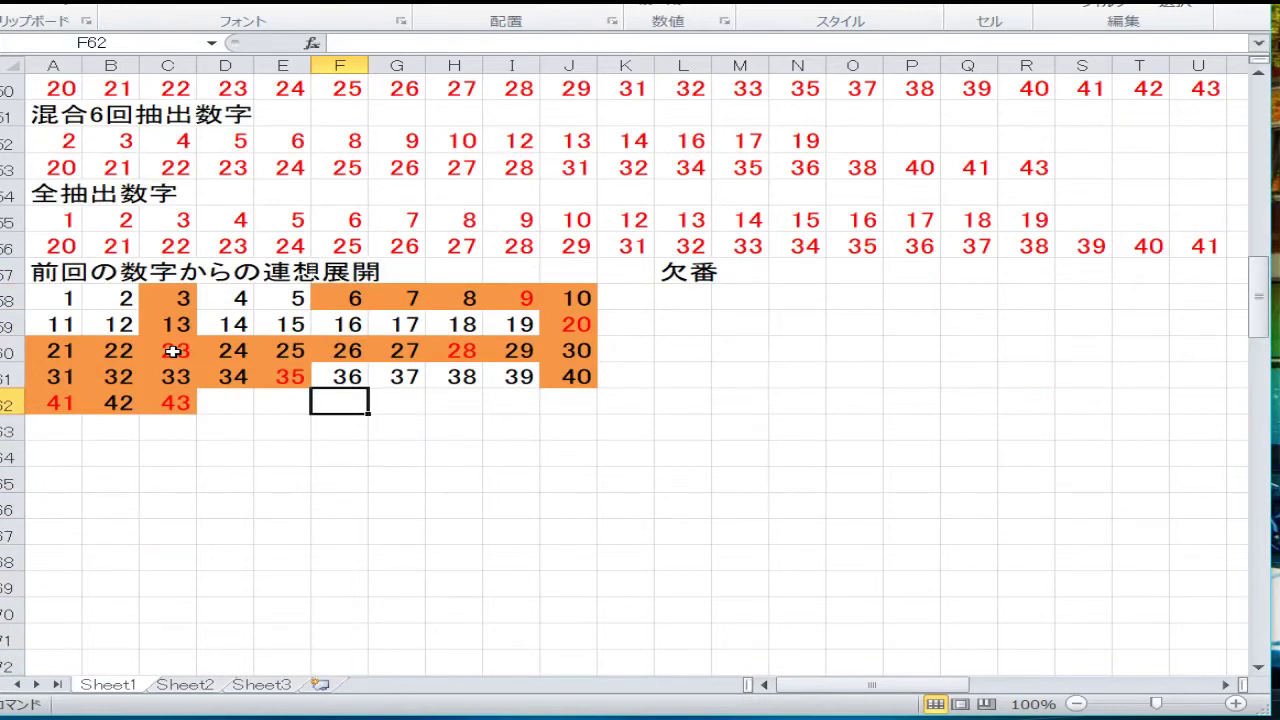
key(Up)
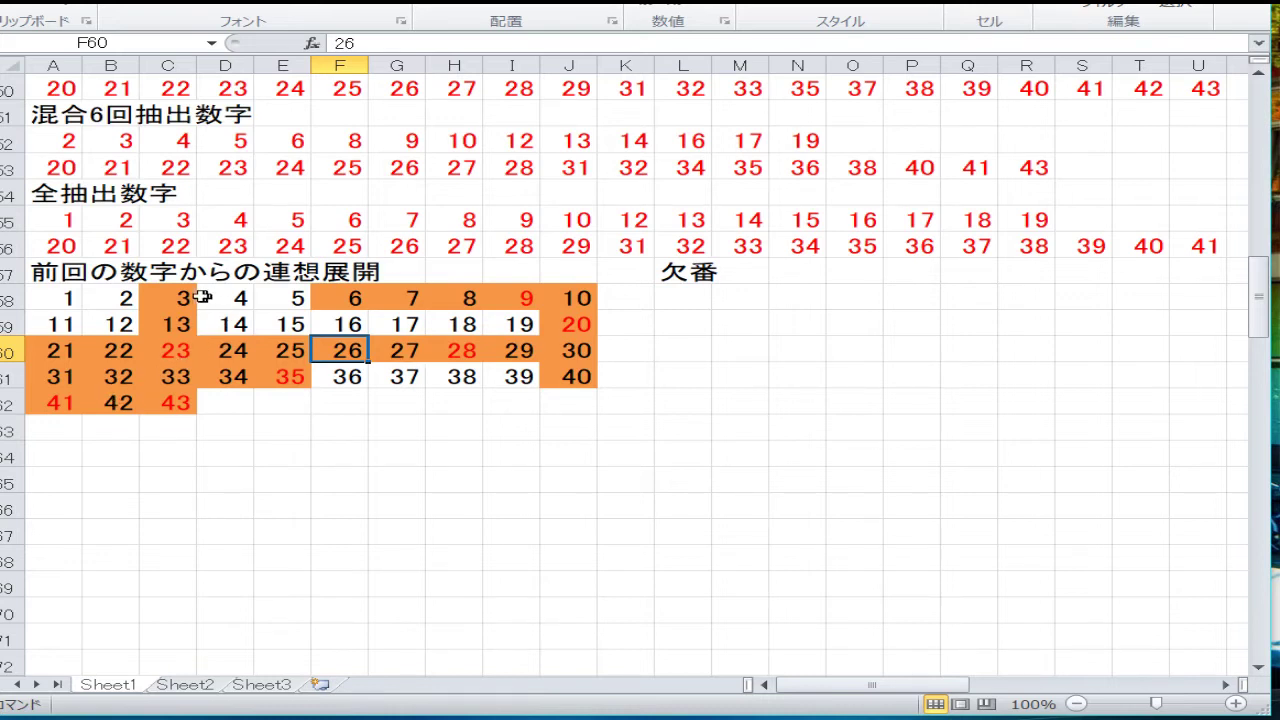
drag(183, 298, 185, 390)
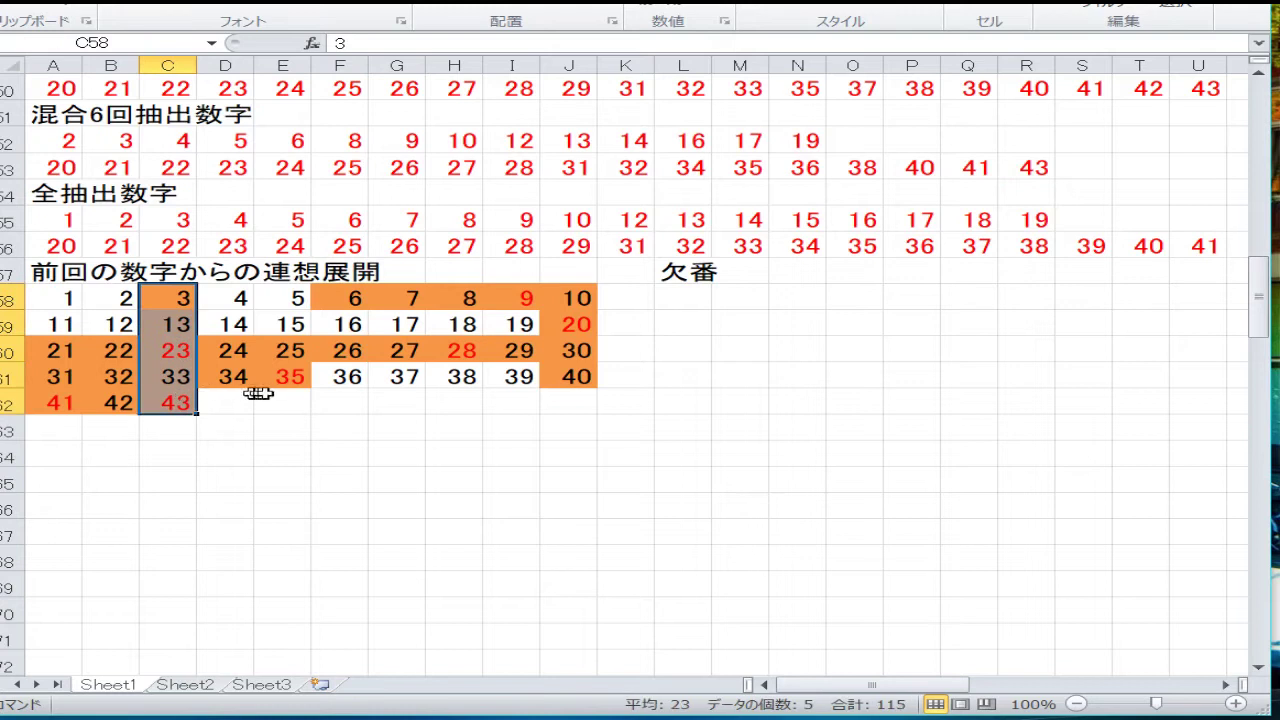
Step: Compare the drawn numbers of ロト6 rounds 1384 and 1385 in rows 9 and 10, including the bonus number
scroll(297, 383, up, 20)
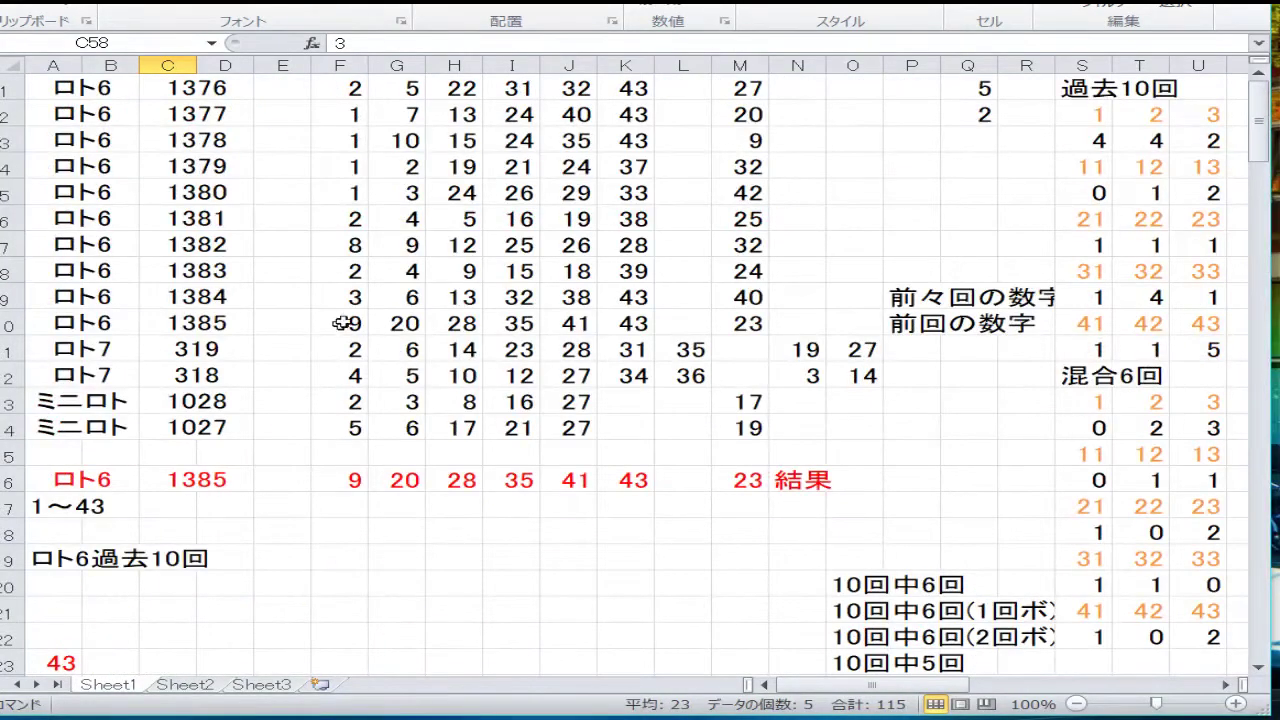
click(466, 299)
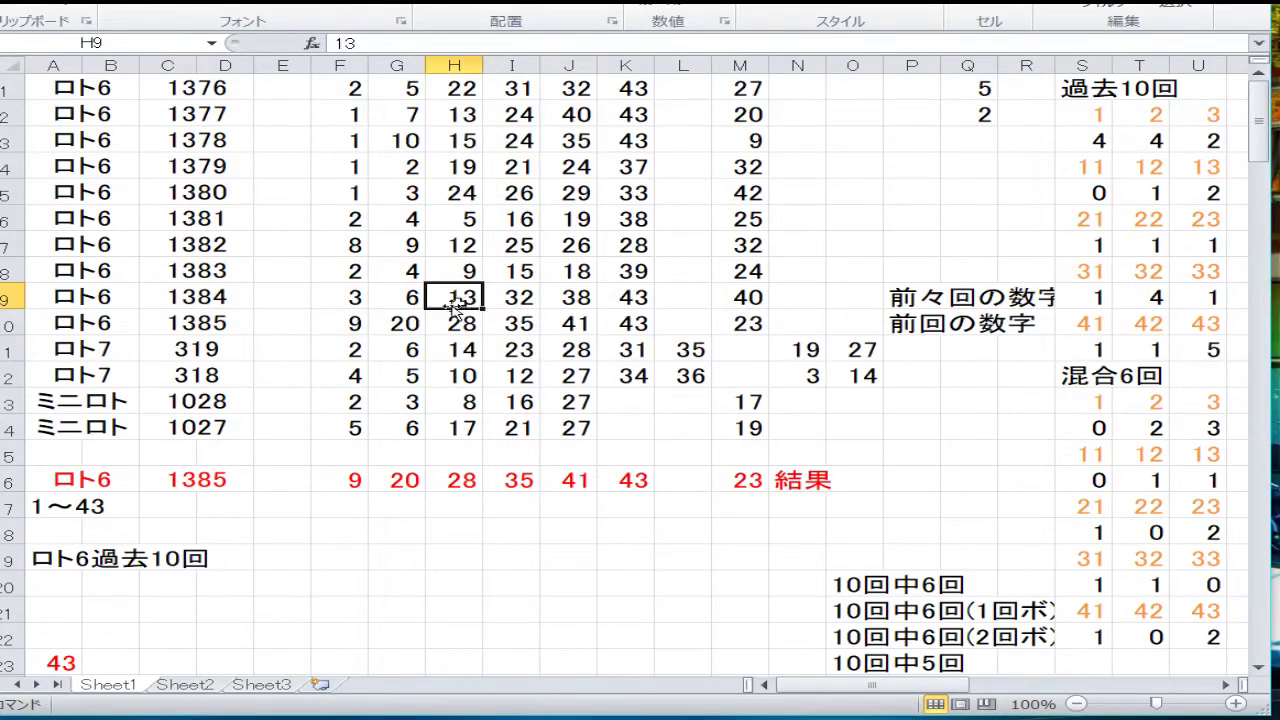
click(363, 301)
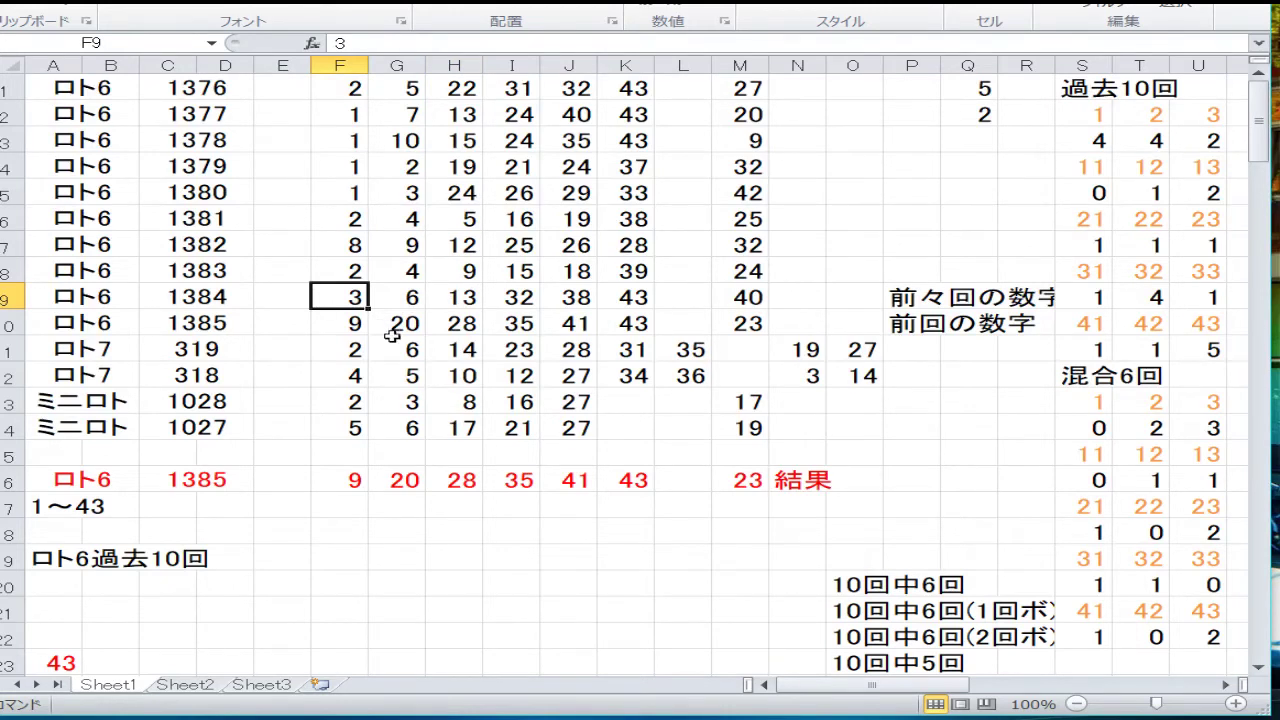
click(632, 323)
click(628, 298)
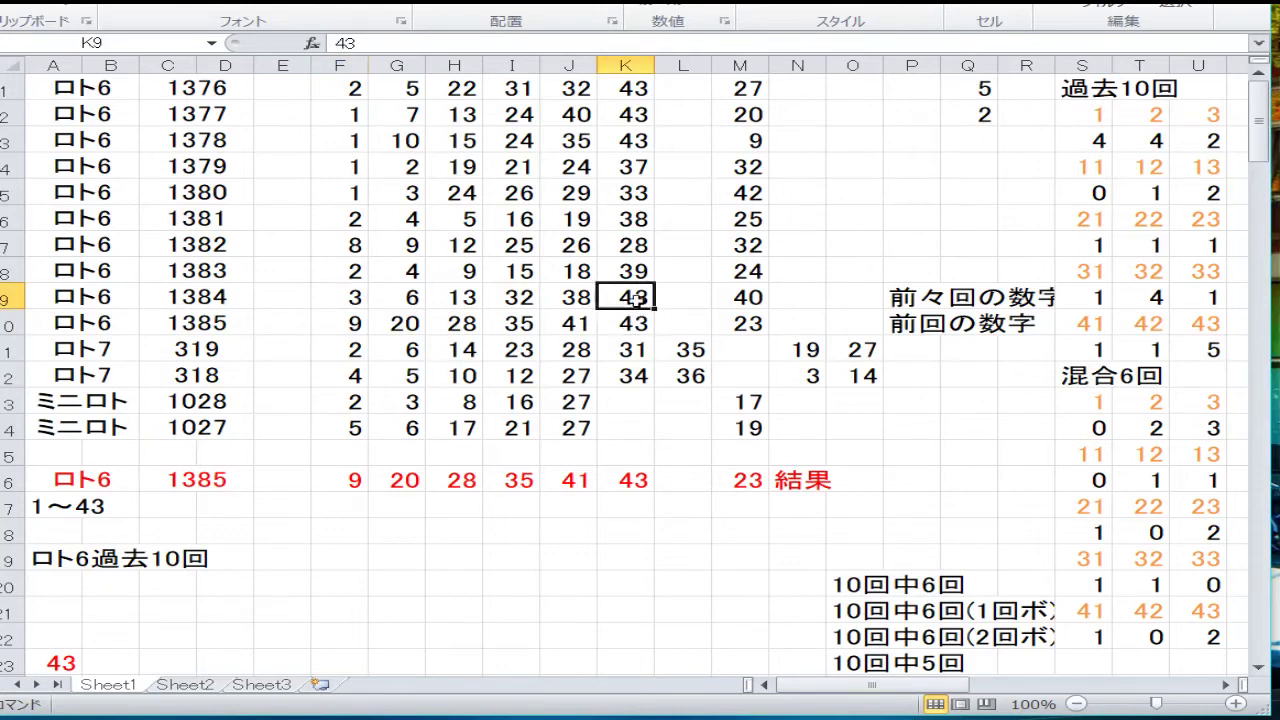
click(405, 298)
click(452, 297)
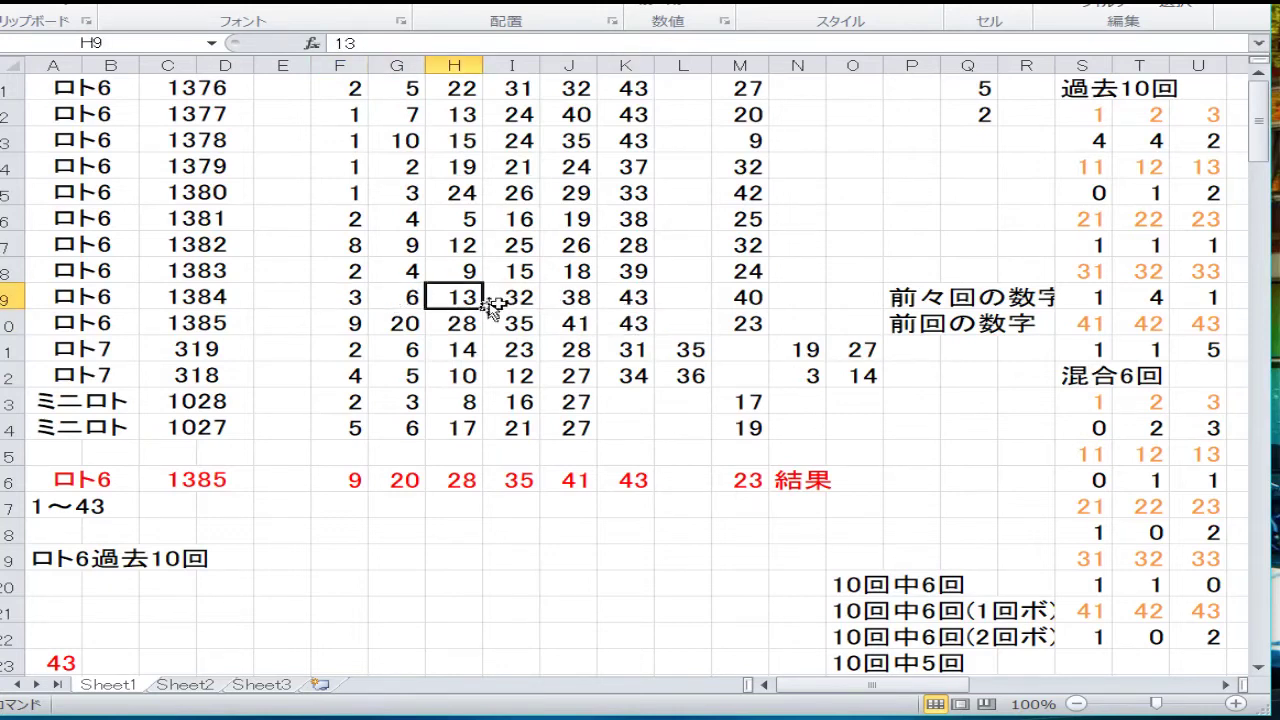
click(624, 300)
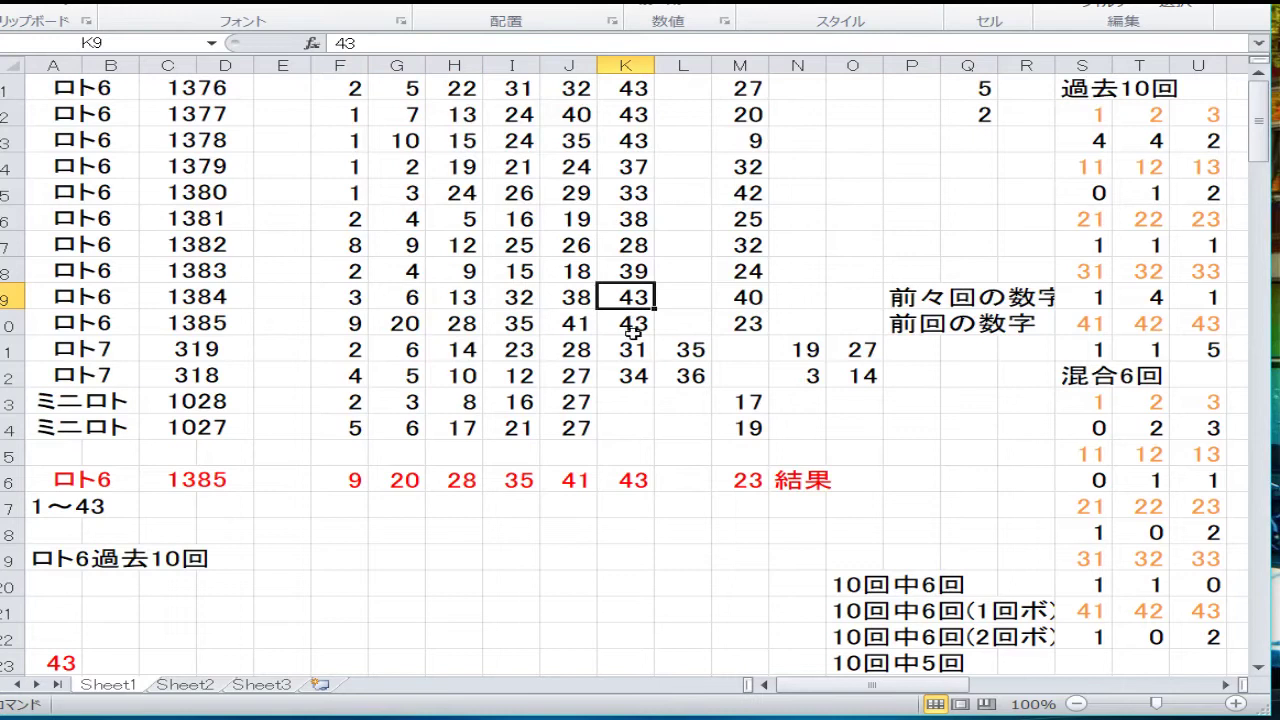
click(632, 322)
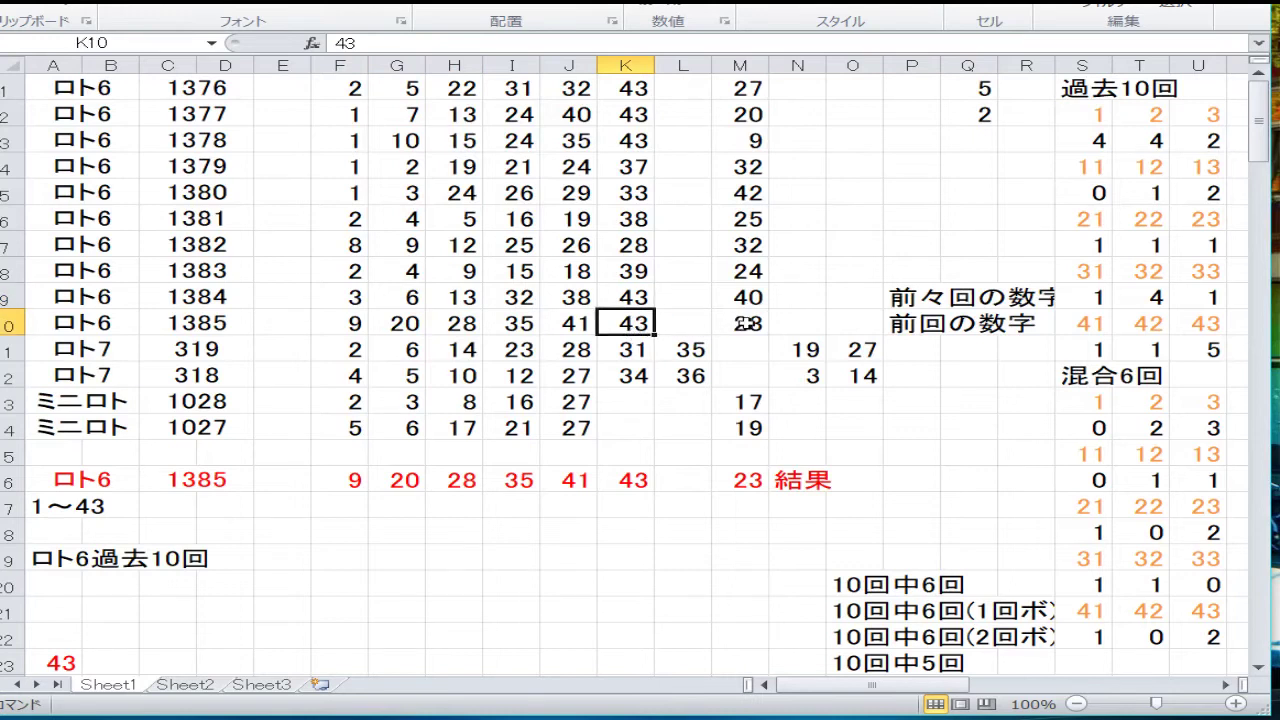
click(745, 323)
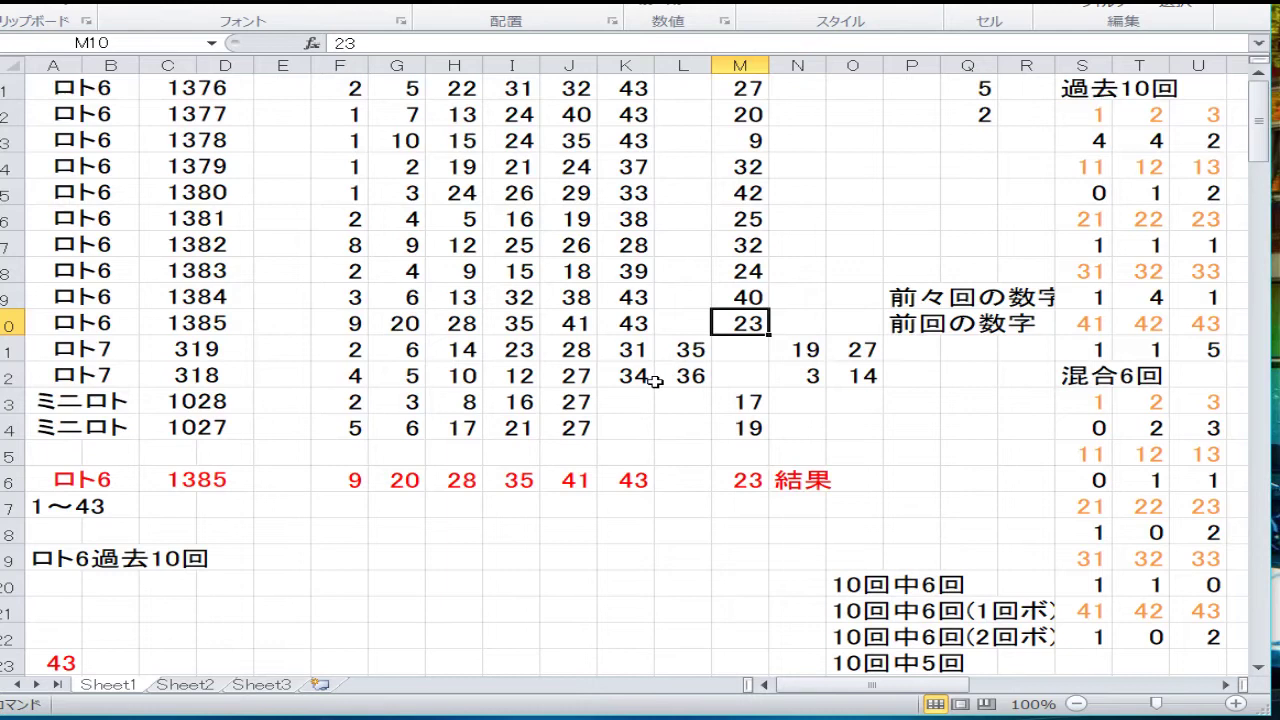
Step: Enter 43 under 気になる数字 in cell A128
scroll(388, 424, down, 7)
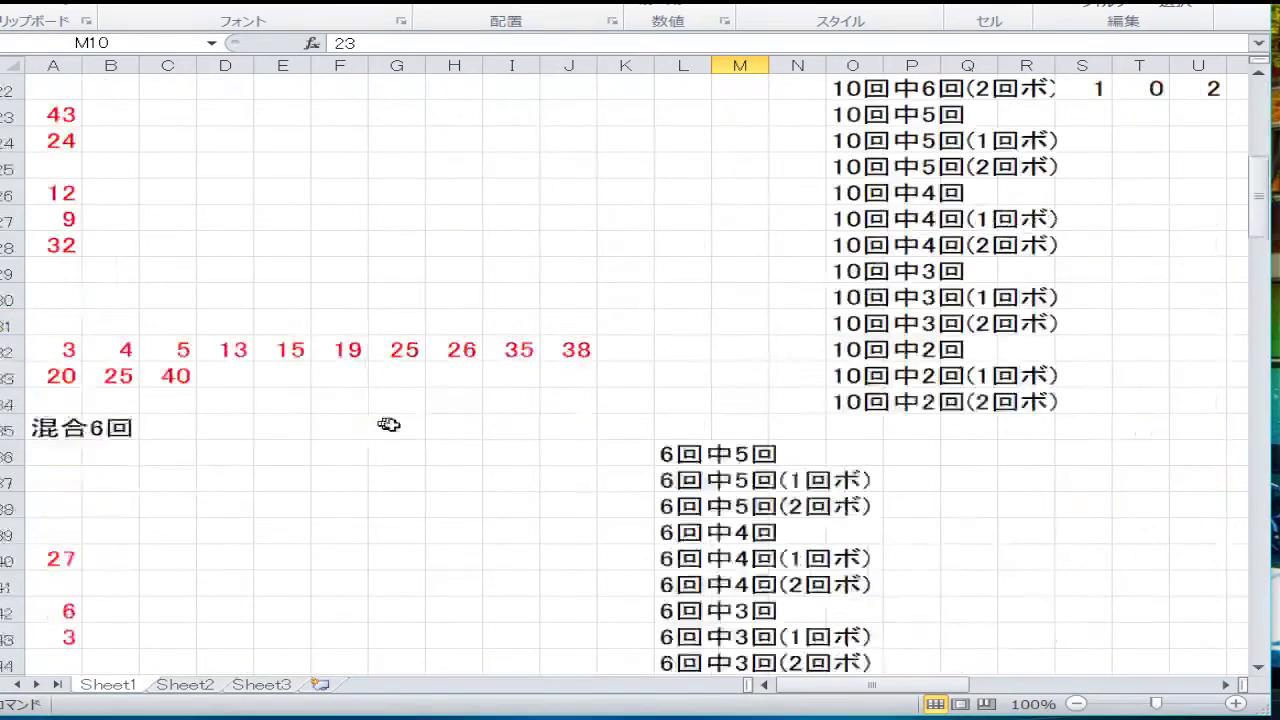
scroll(388, 424, down, 20)
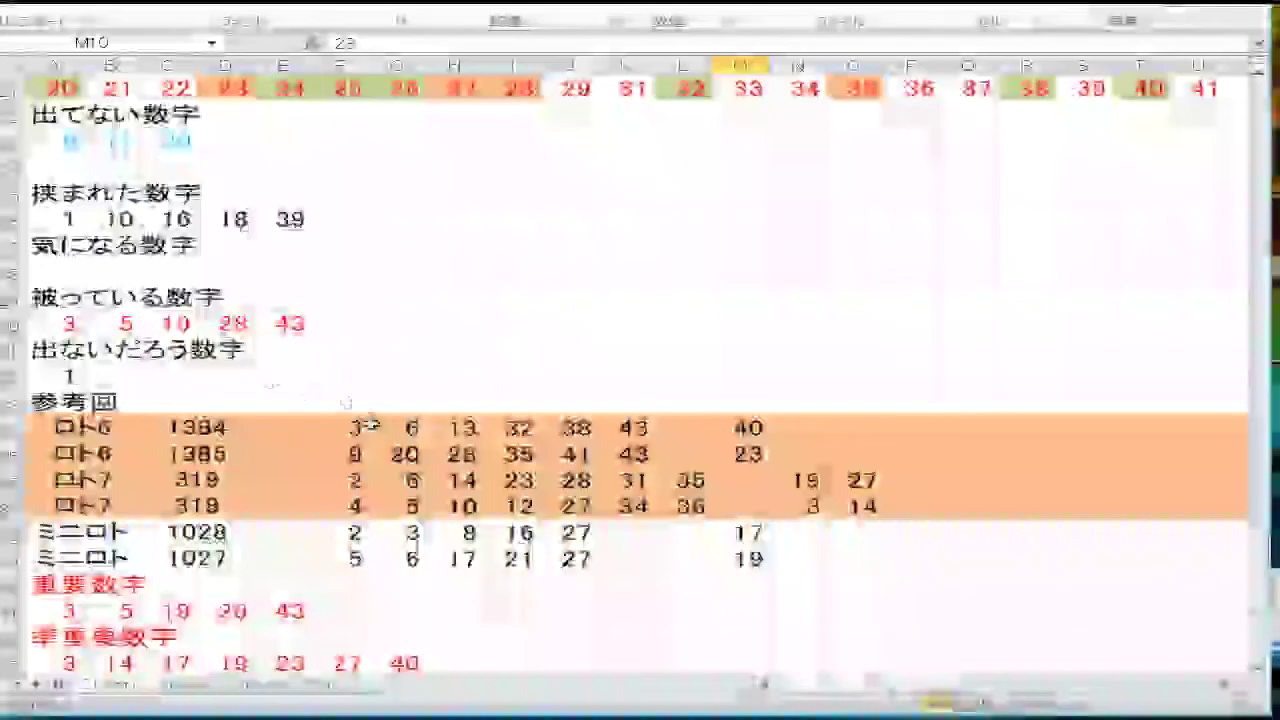
click(72, 272)
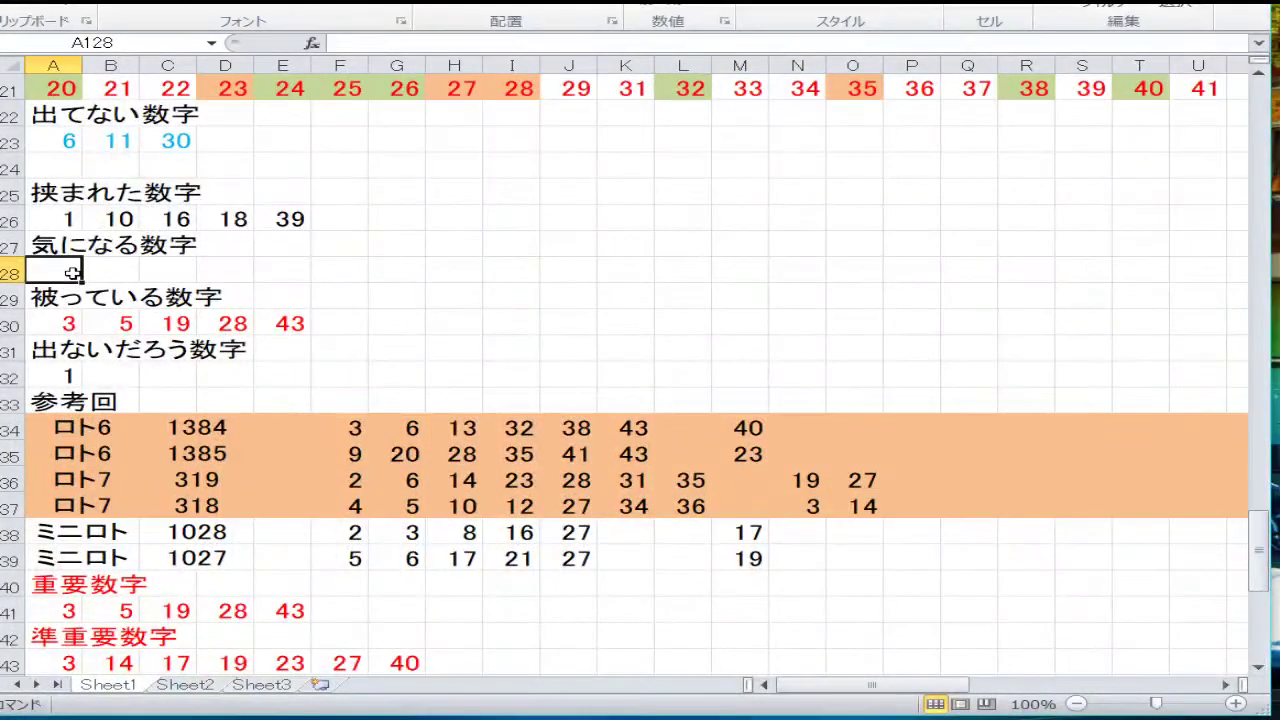
text(43)
key(Return)
key(Return)
key(Return)
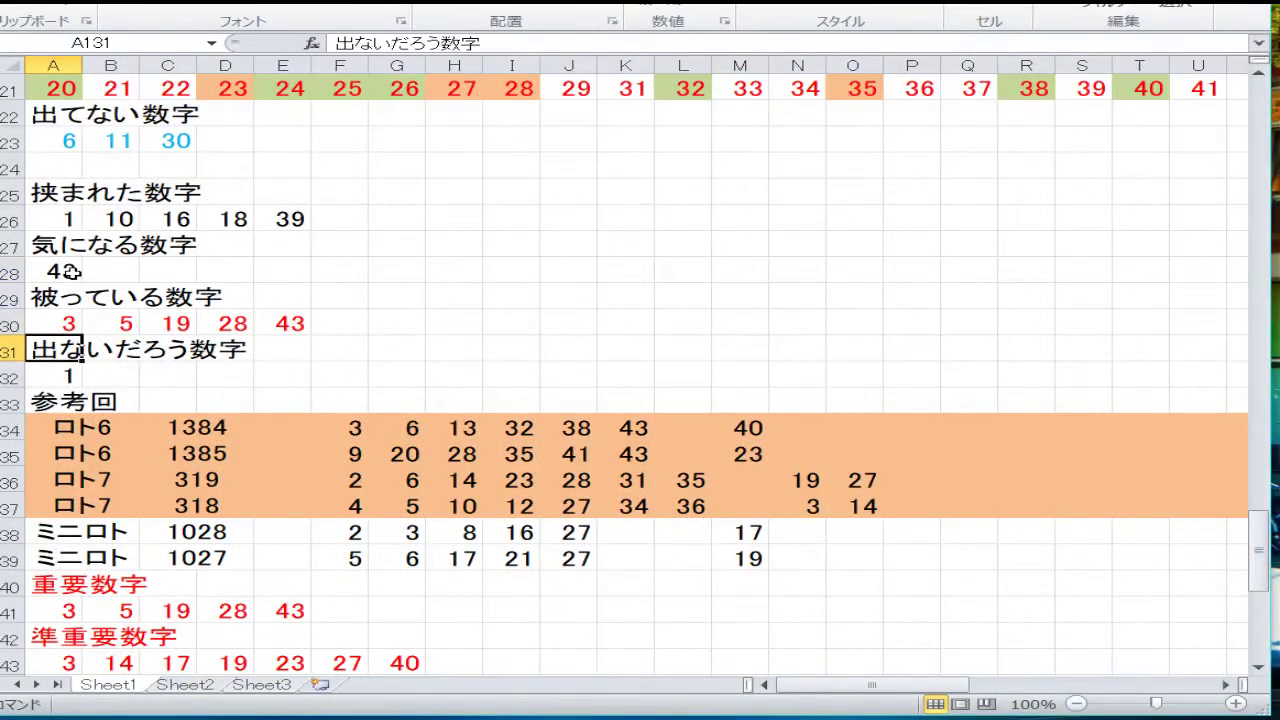
Step: Look over the rows from 出ないだろう数字 down to 重要数字, and return to the area above 参考回抽出数字
key(Return)
key(Return)
key(Return)
key(Return)
key(Return)
key(Return)
key(Return)
key(Return)
key(Return)
key(Up)
key(Up)
key(Up)
key(Up)
key(Up)
key(Up)
key(Up)
key(Up)
key(Up)
key(Up)
key(Up)
key(Up)
key(Up)
key(Up)
key(Up)
key(Up)
key(Up)
key(Up)
key(Up)
key(Up)
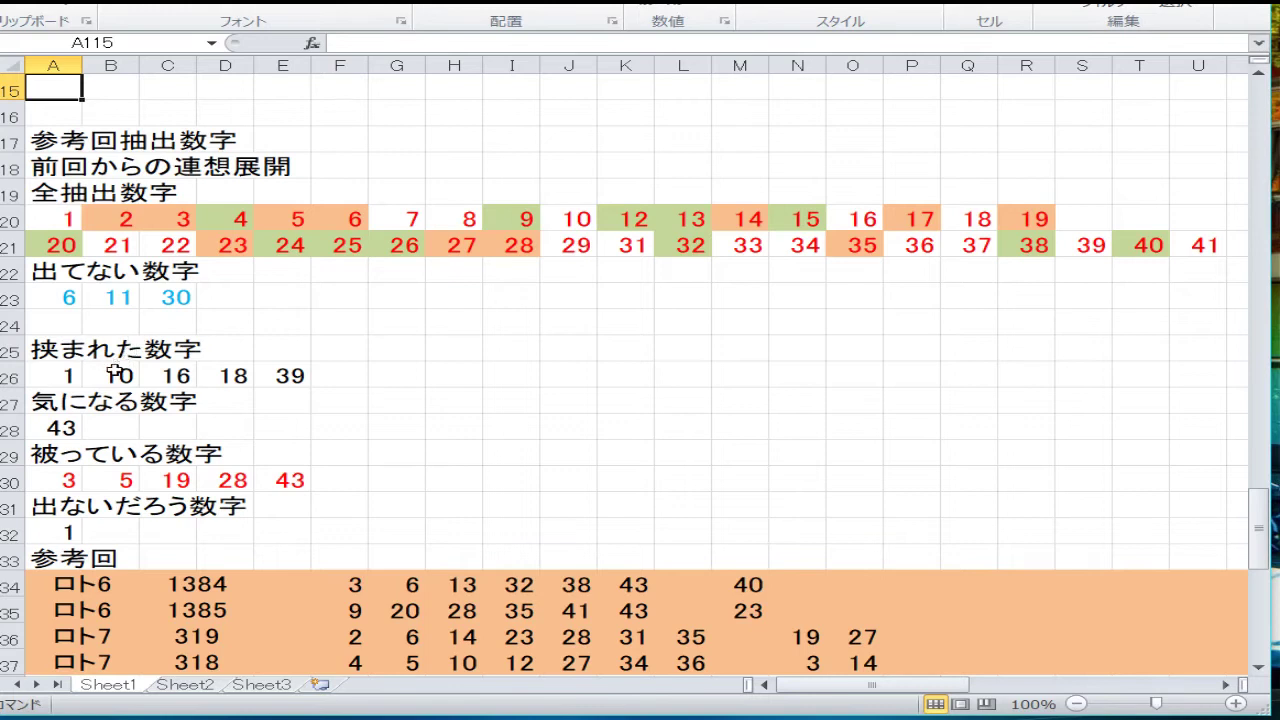
Step: Correct the 出てない数字 list in row 123 to 11 and 30, clearing the leftover third cell
drag(110, 322, 60, 297)
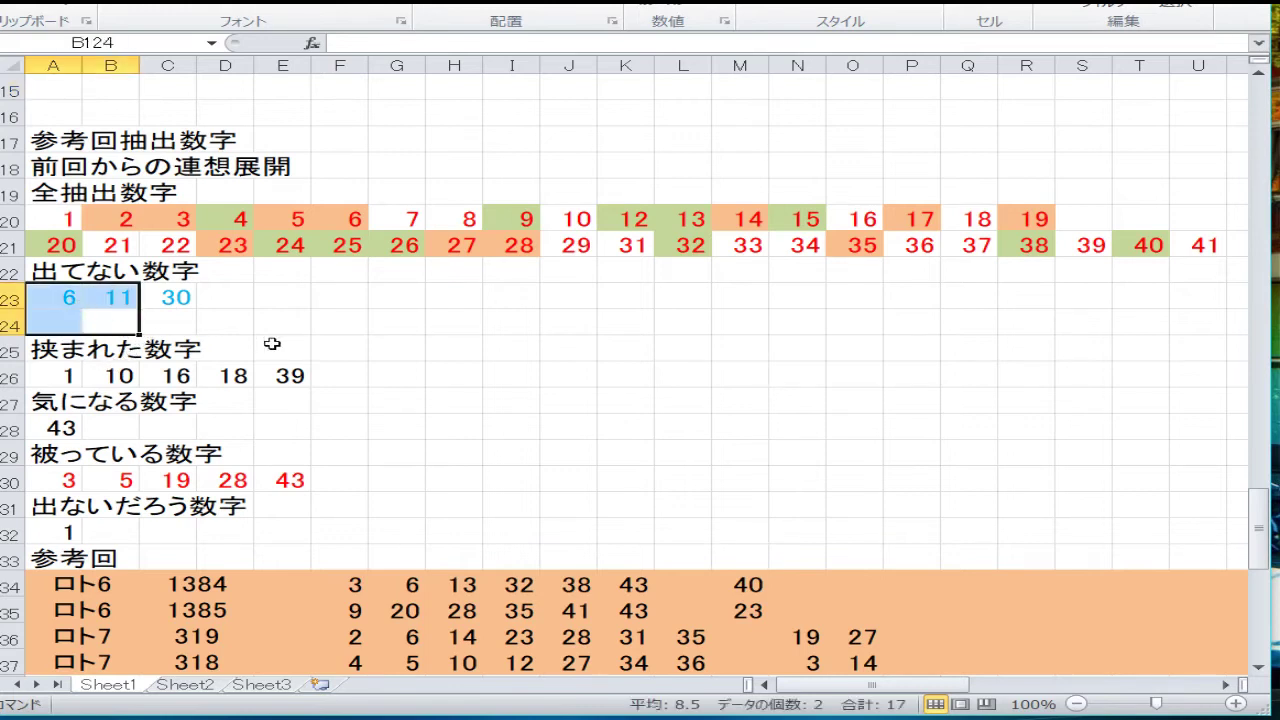
key(Up)
text(11)
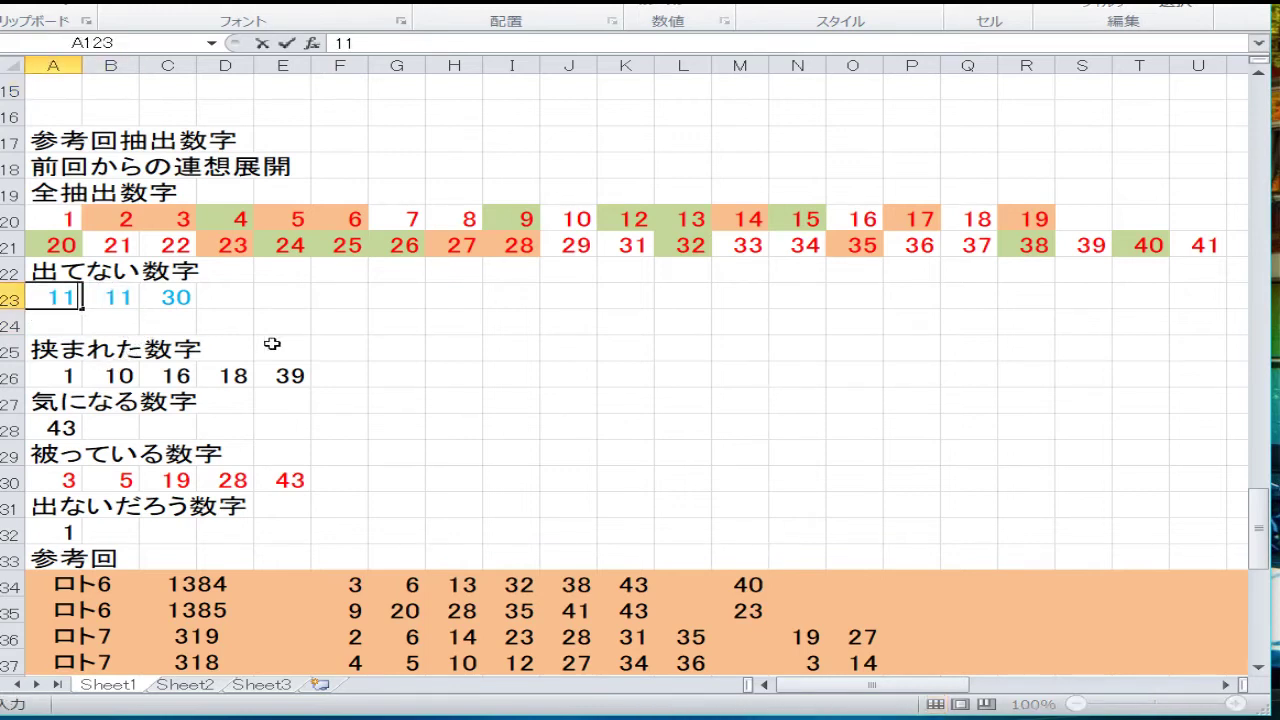
key(Tab)
text(30)
key(Tab)
key(BackSpace)
key(Return)
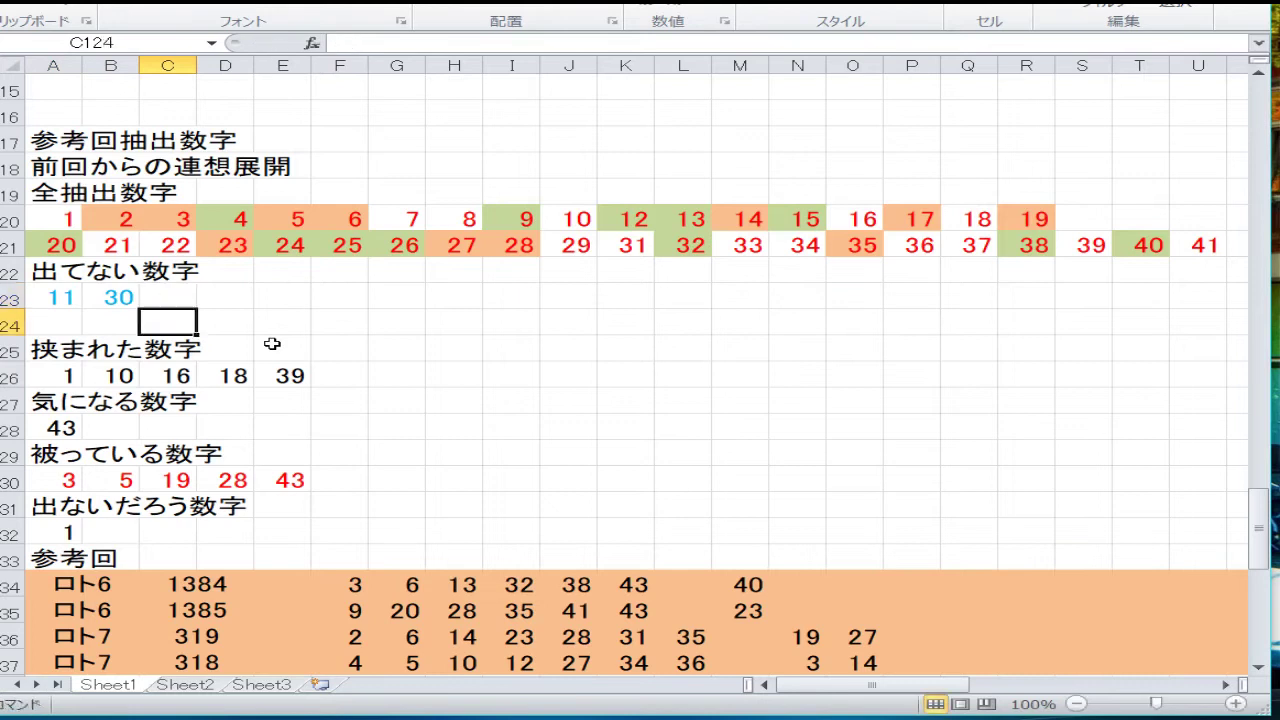
key(Left)
key(Left)
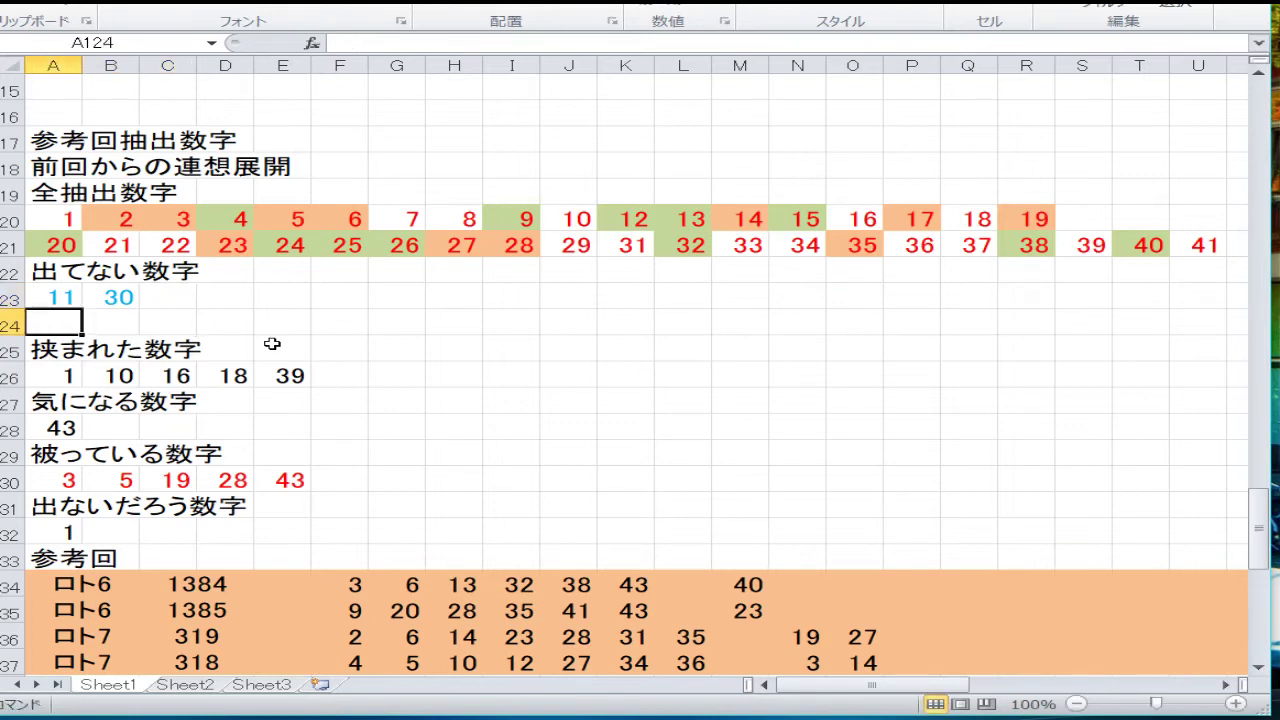
Step: Go through the 挟まれた数字 entries in row 126 and the 気になる数字 entry in A128
key(Down)
key(Down)
key(Right)
key(Right)
key(Right)
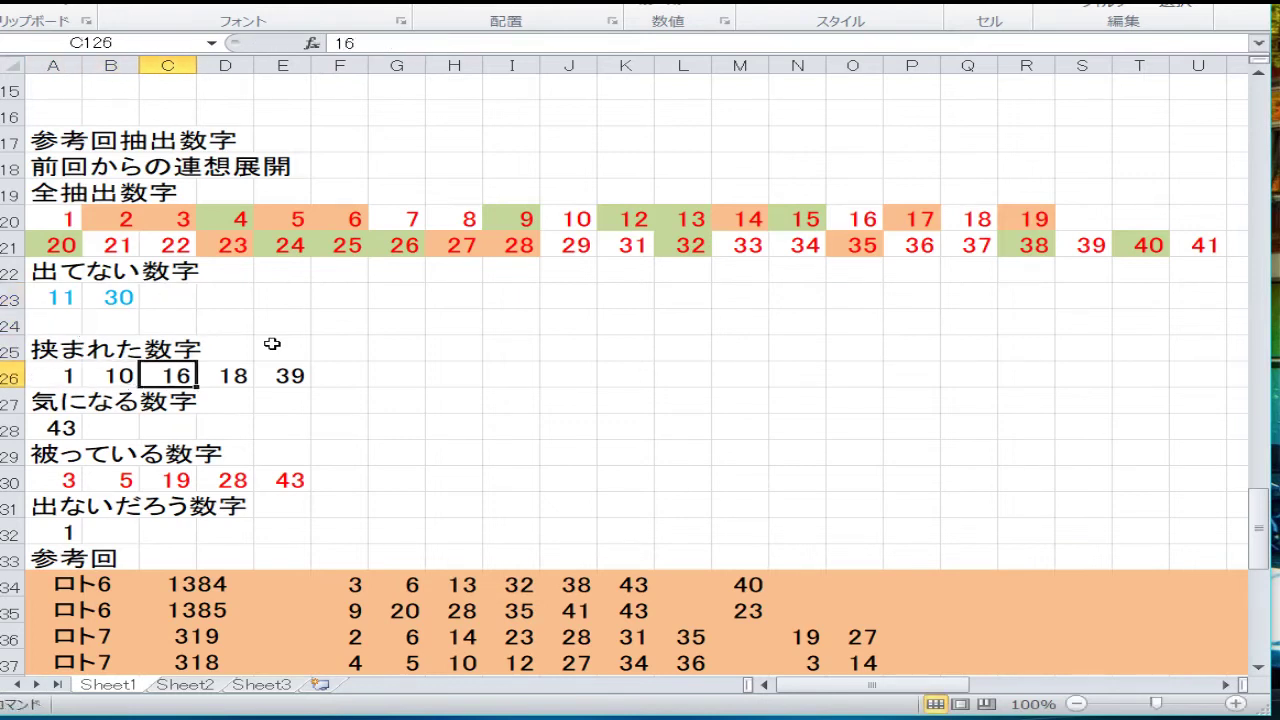
key(Right)
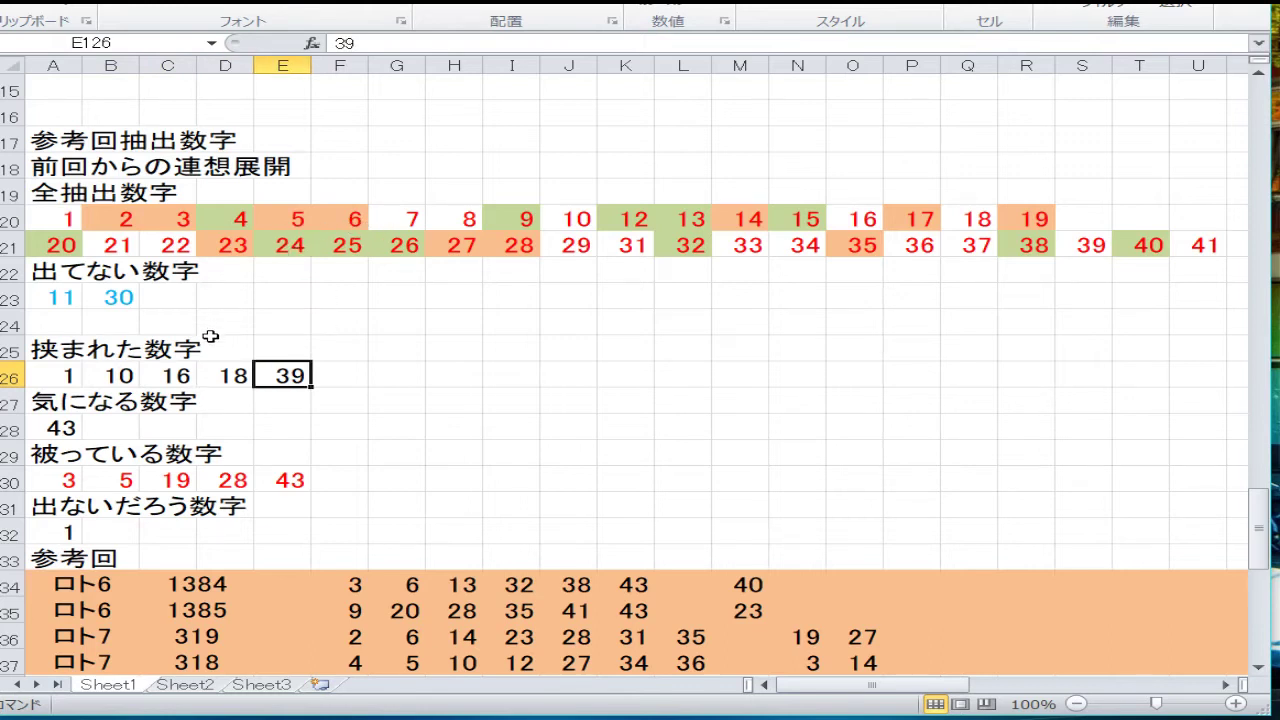
click(68, 428)
scroll(230, 433, down, 1)
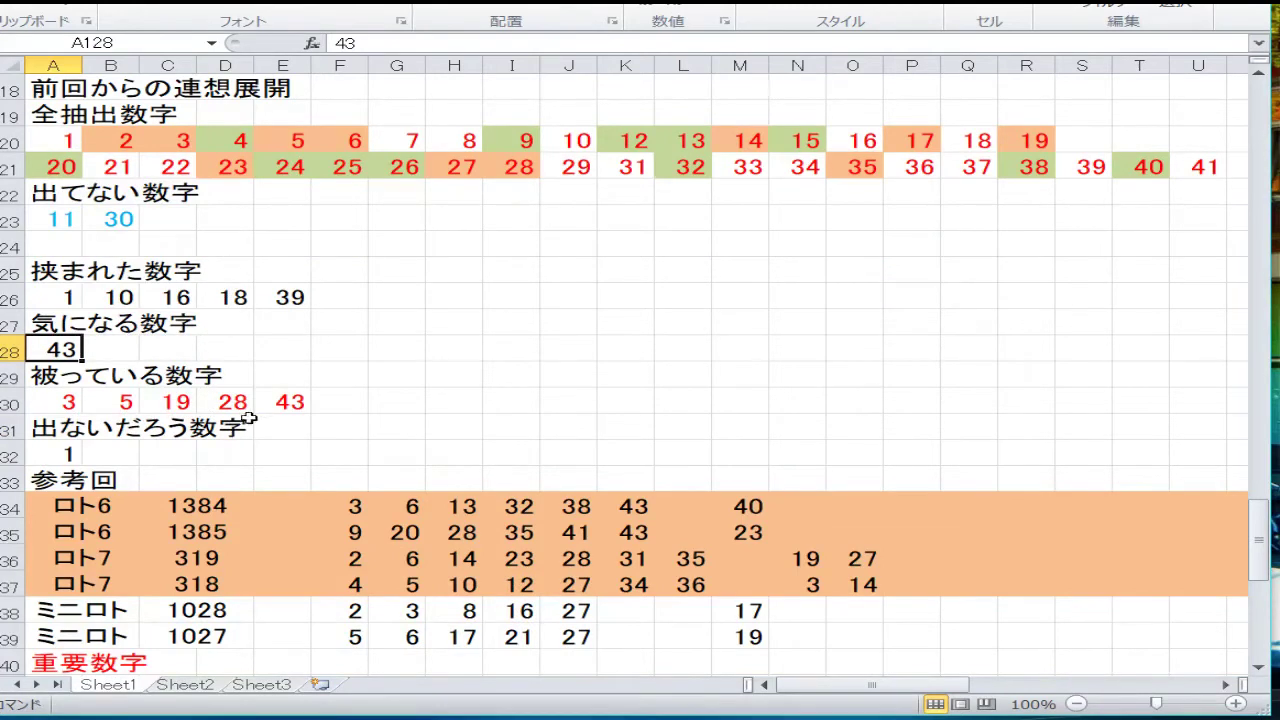
Step: Review the 参考回 draws, the 重要数字 and 準重要数字 lists, the coloured association grid and the lists compiled below it
scroll(245, 421, down, 2)
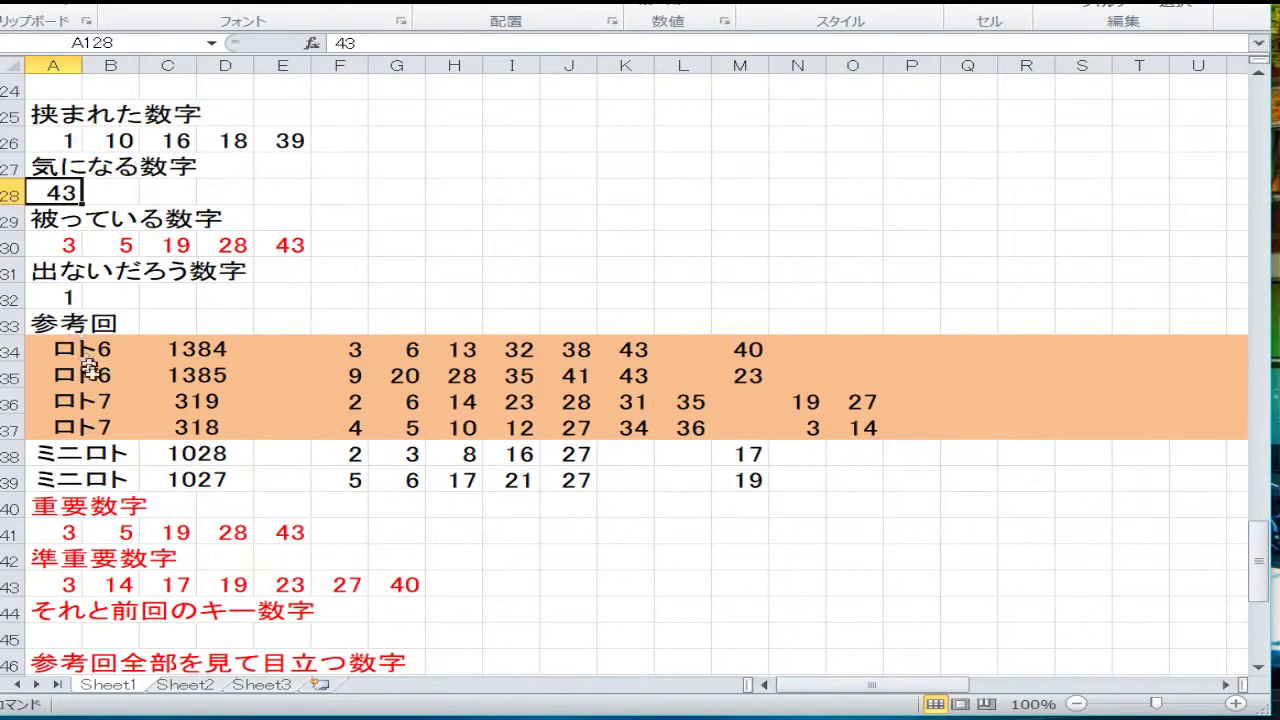
scroll(106, 410, down, 1)
scroll(106, 410, down, 1)
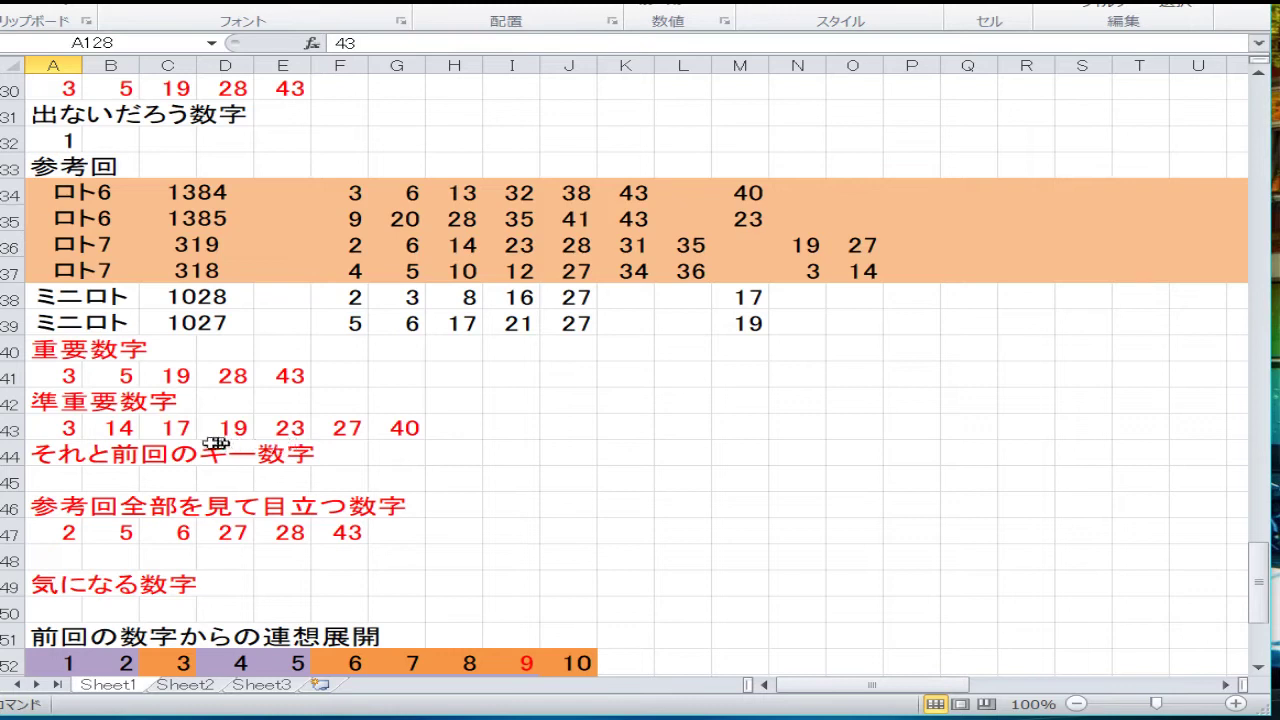
scroll(215, 443, down, 1)
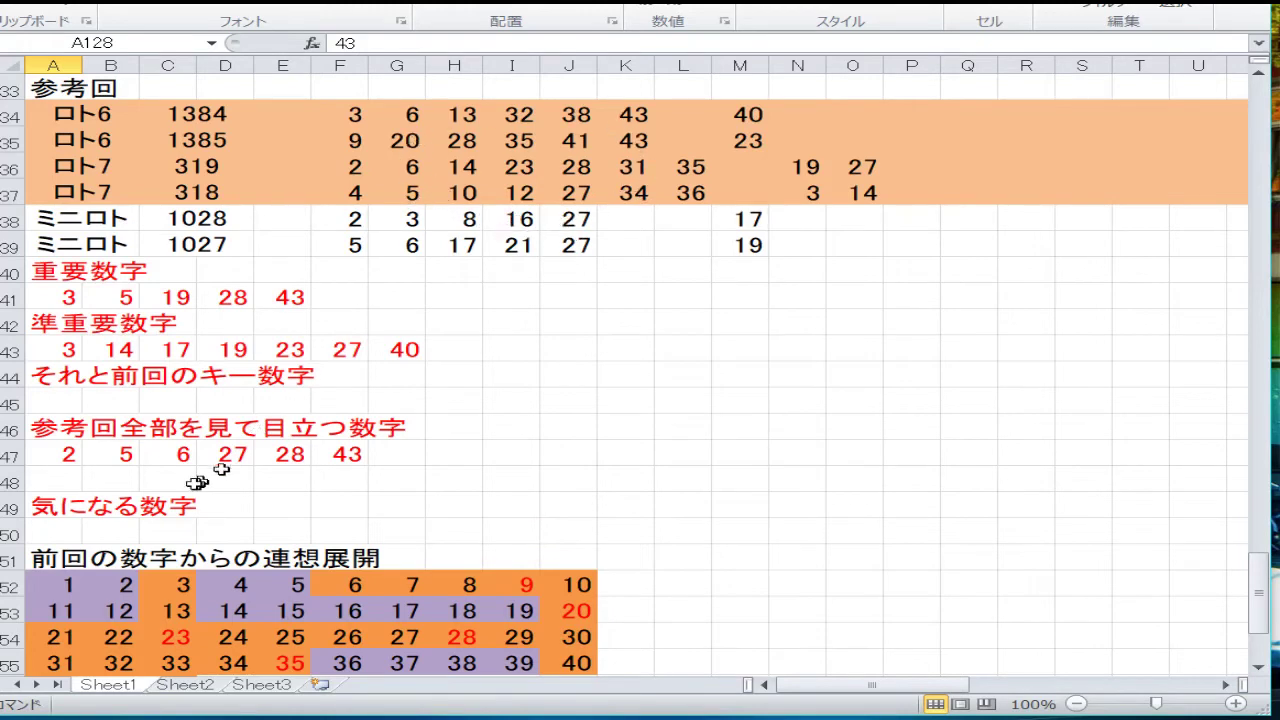
scroll(233, 460, down, 2)
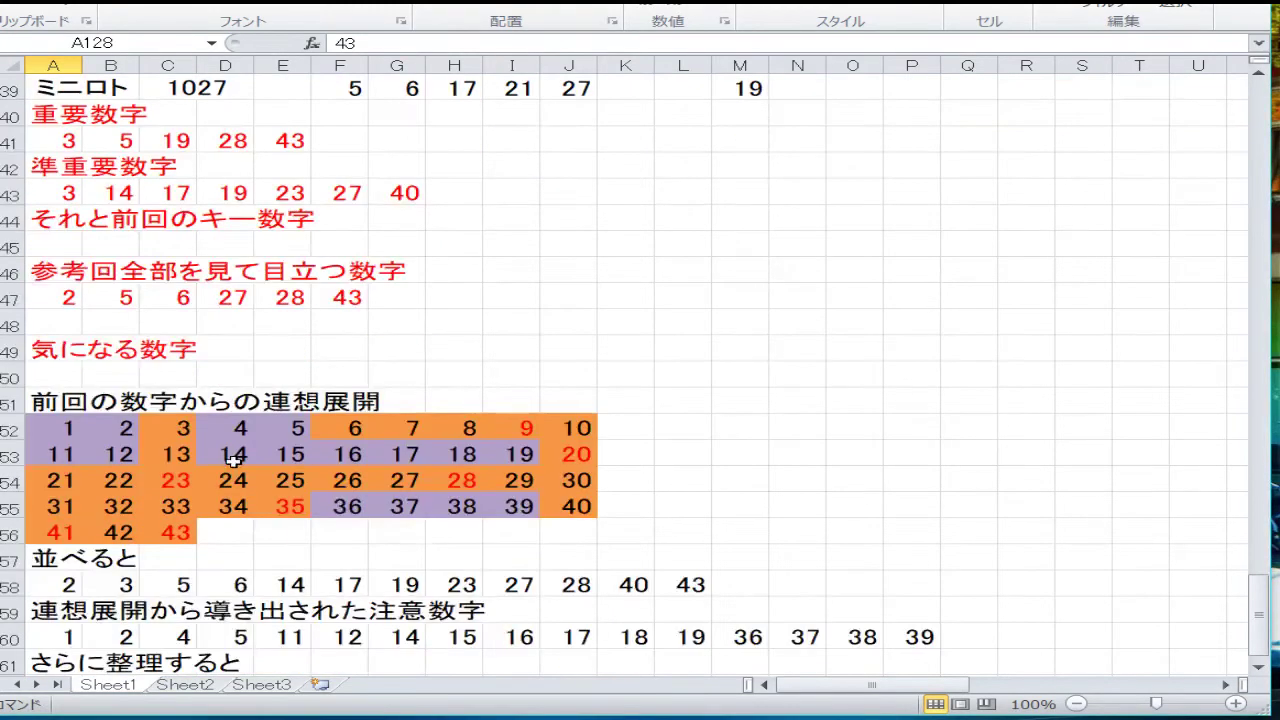
scroll(233, 460, down, 2)
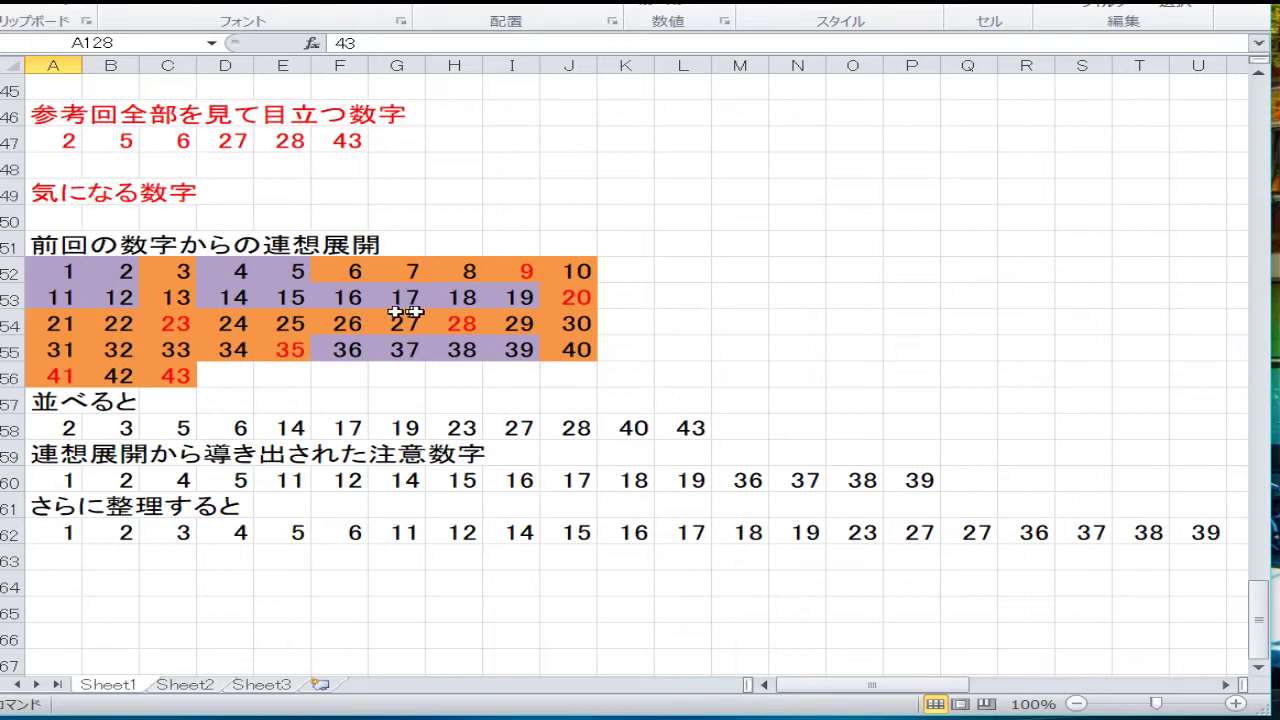
scroll(180, 300, down, 1)
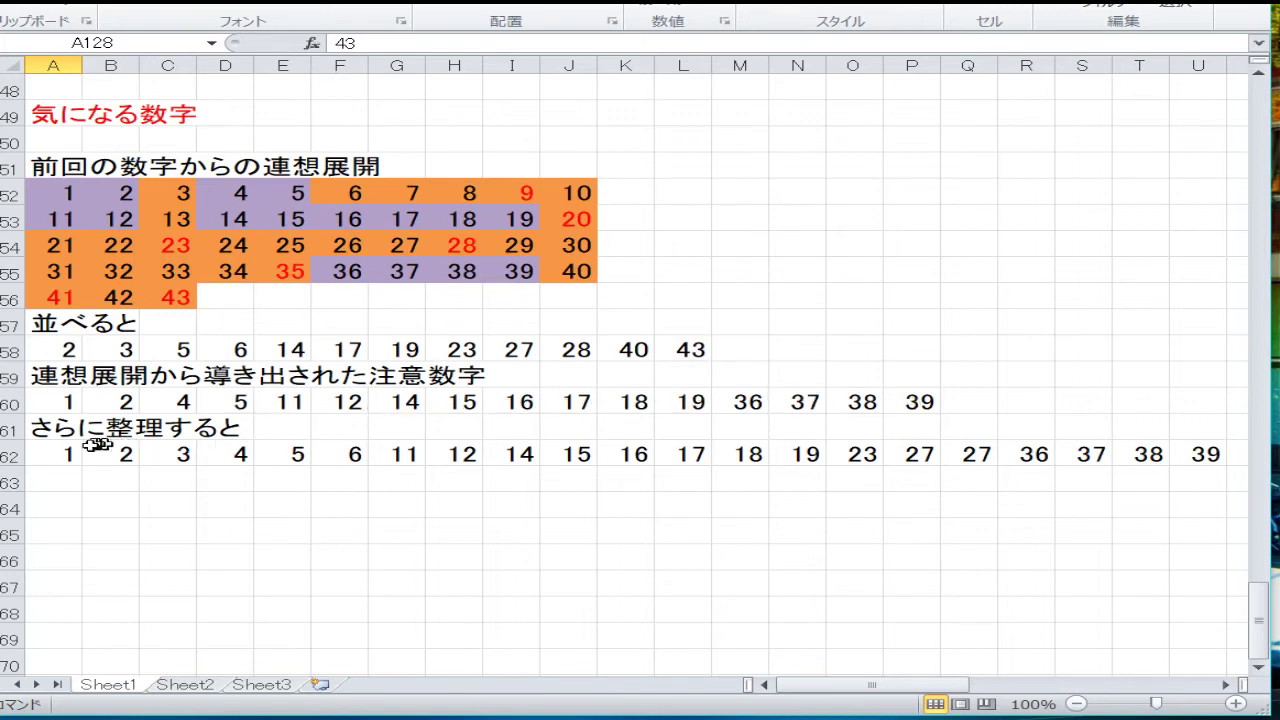
Step: Check the さらに整理すると list in row 162 through to column W, and return to column A
drag(1140, 450, 971, 449)
click(530, 455)
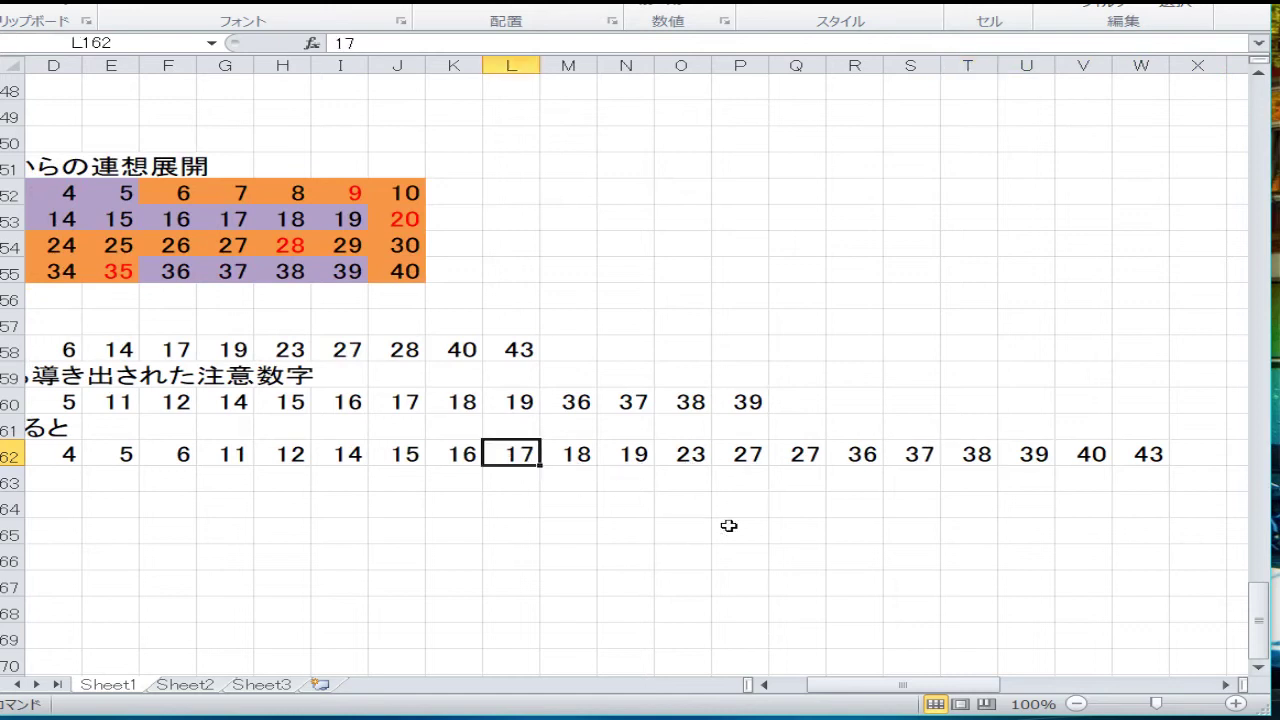
key(Left)
key(Home)
key(Down)
key(Down)
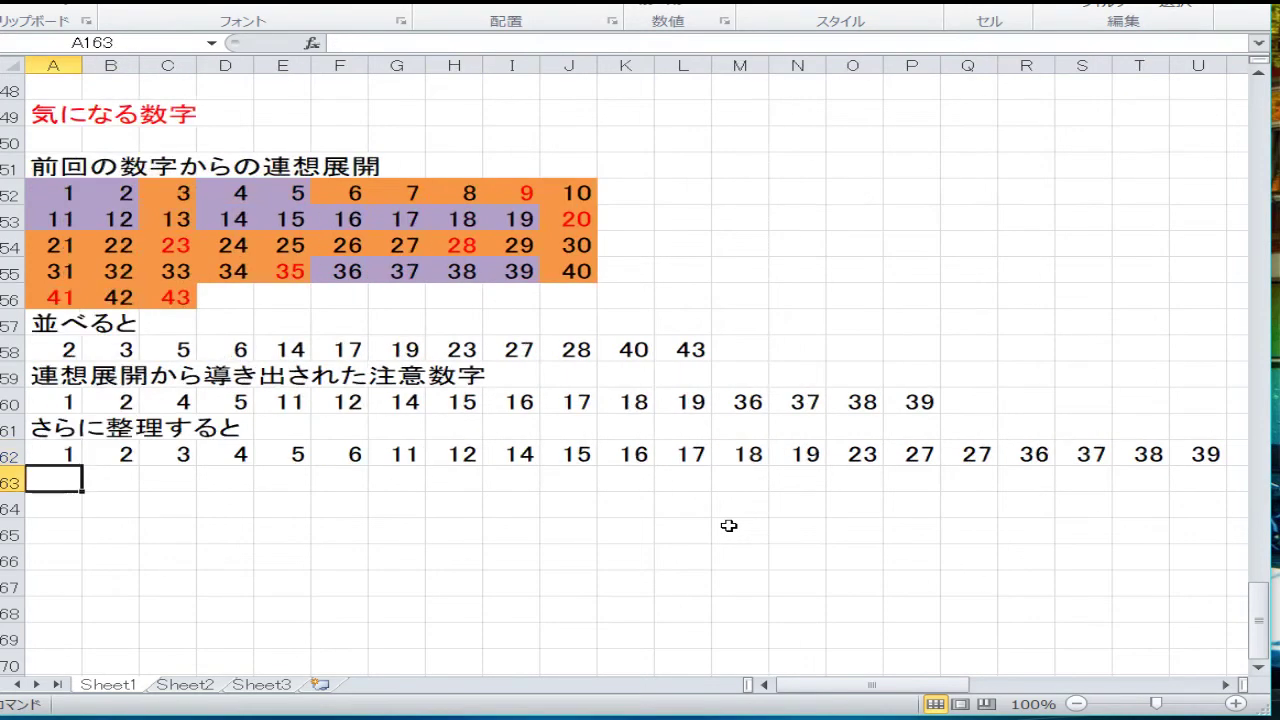
key(Down)
key(Down)
key(Up)
key(Up)
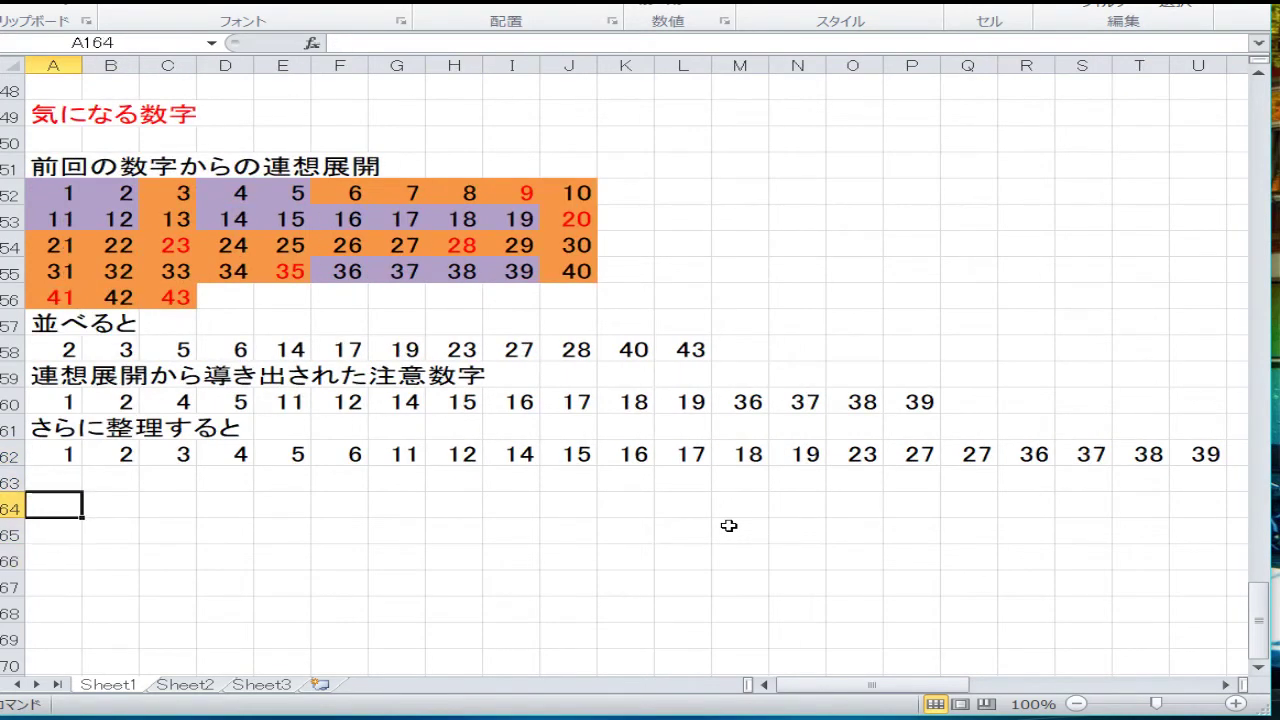
key(Down)
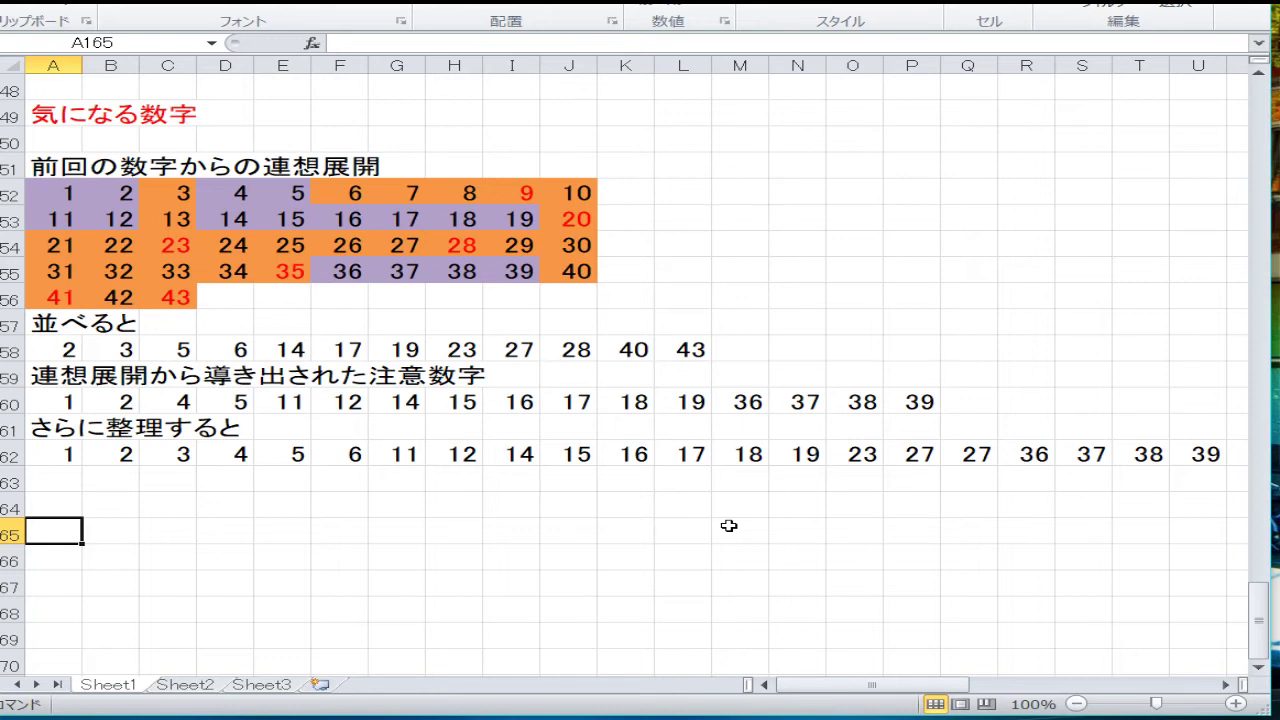
key(Right)
key(Right)
key(Right)
key(Right)
key(Right)
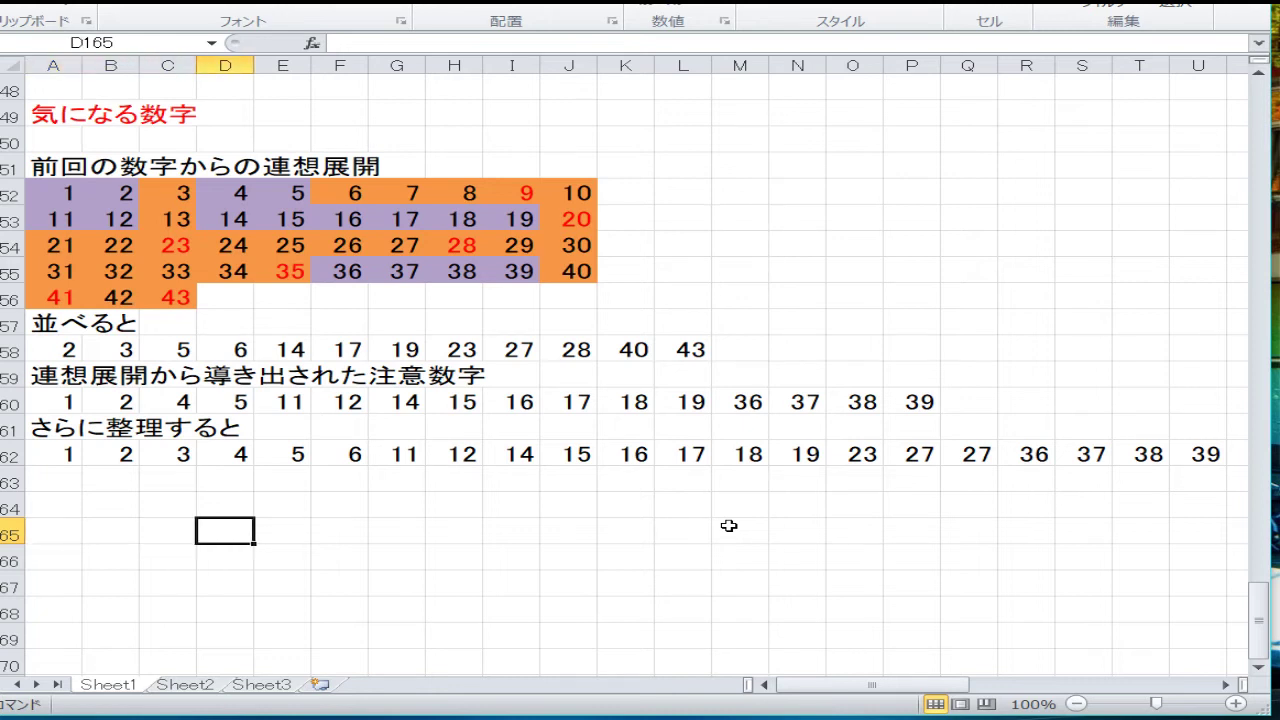
Step: Enter 43, 43, 39, 38 and 37 down column F in F165 to F169
text(43)
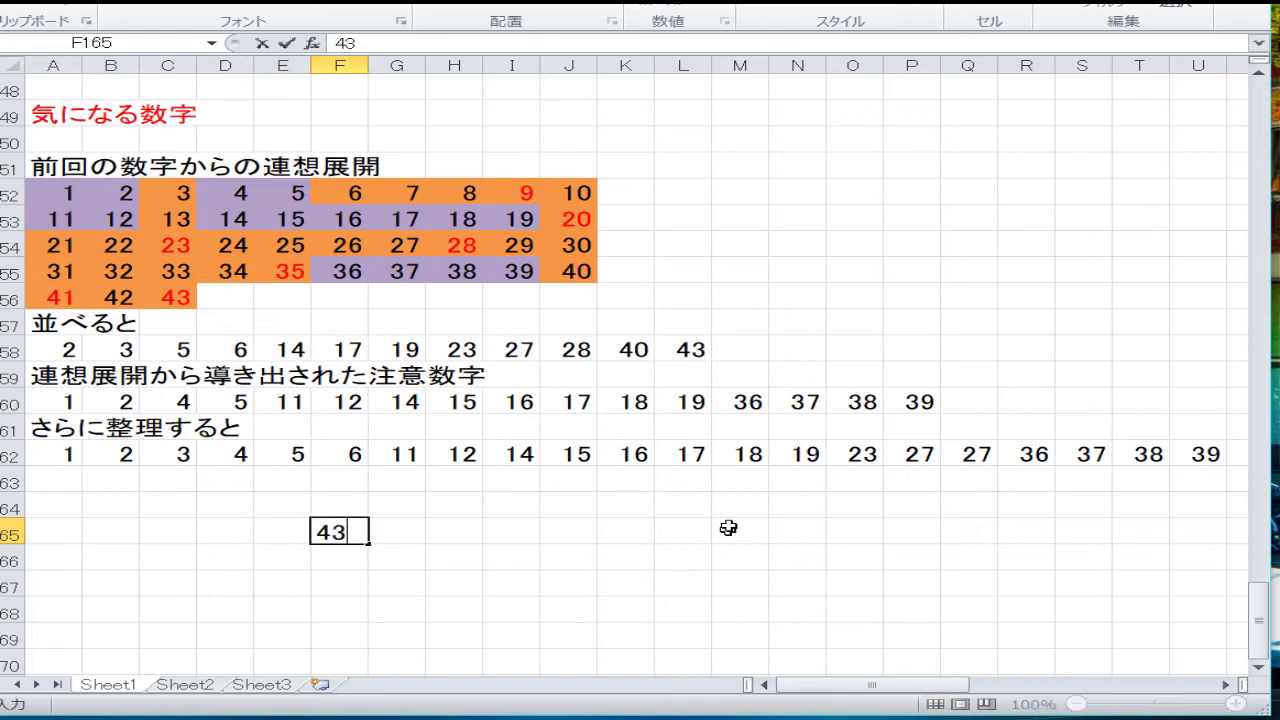
key(Return)
text(43)
key(Return)
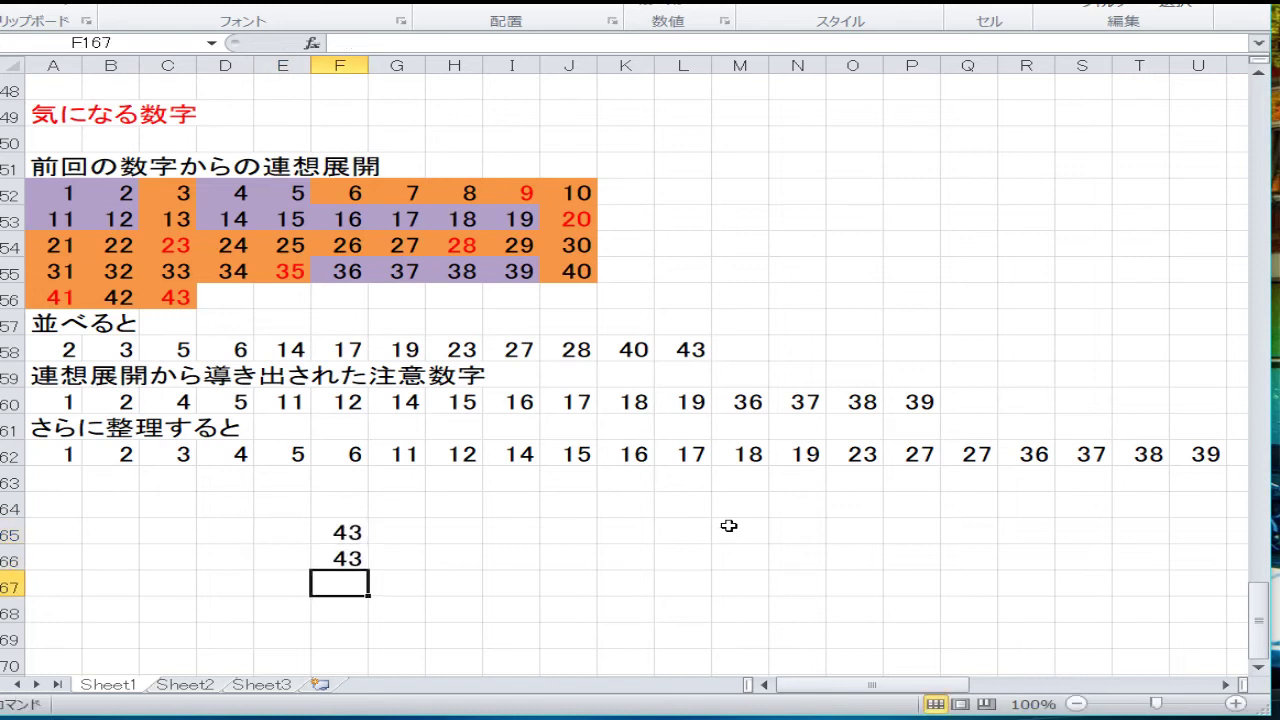
text(39)
key(Return)
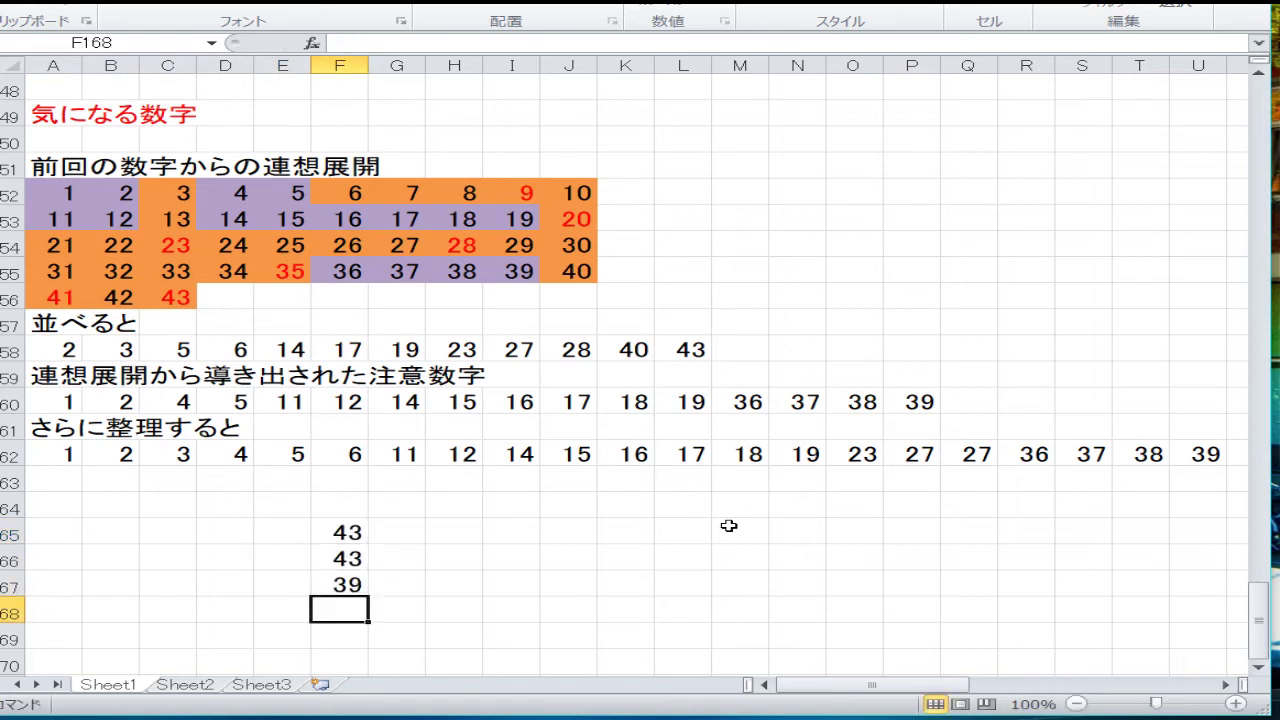
text(38)
key(Return)
text(37)
key(Return)
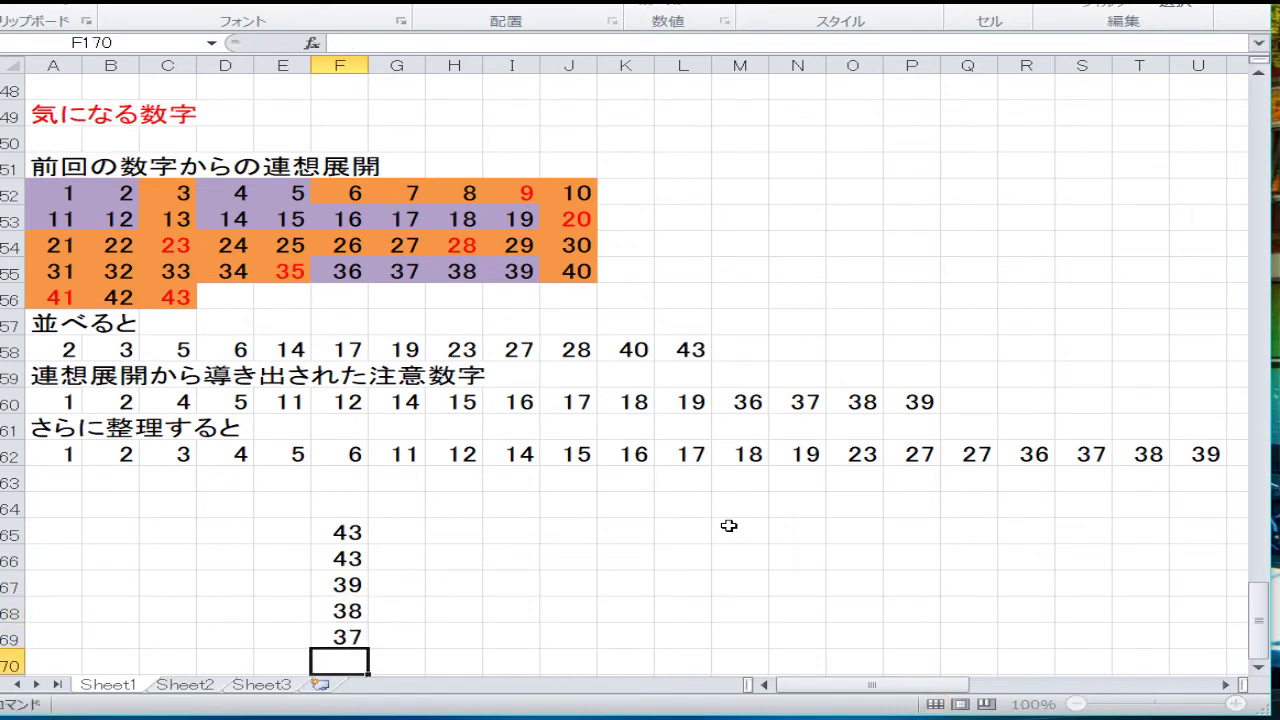
Step: Continue the column F list with 36, 38, 36 and 37 in F170 to F173
text(36)
key(Return)
text(38)
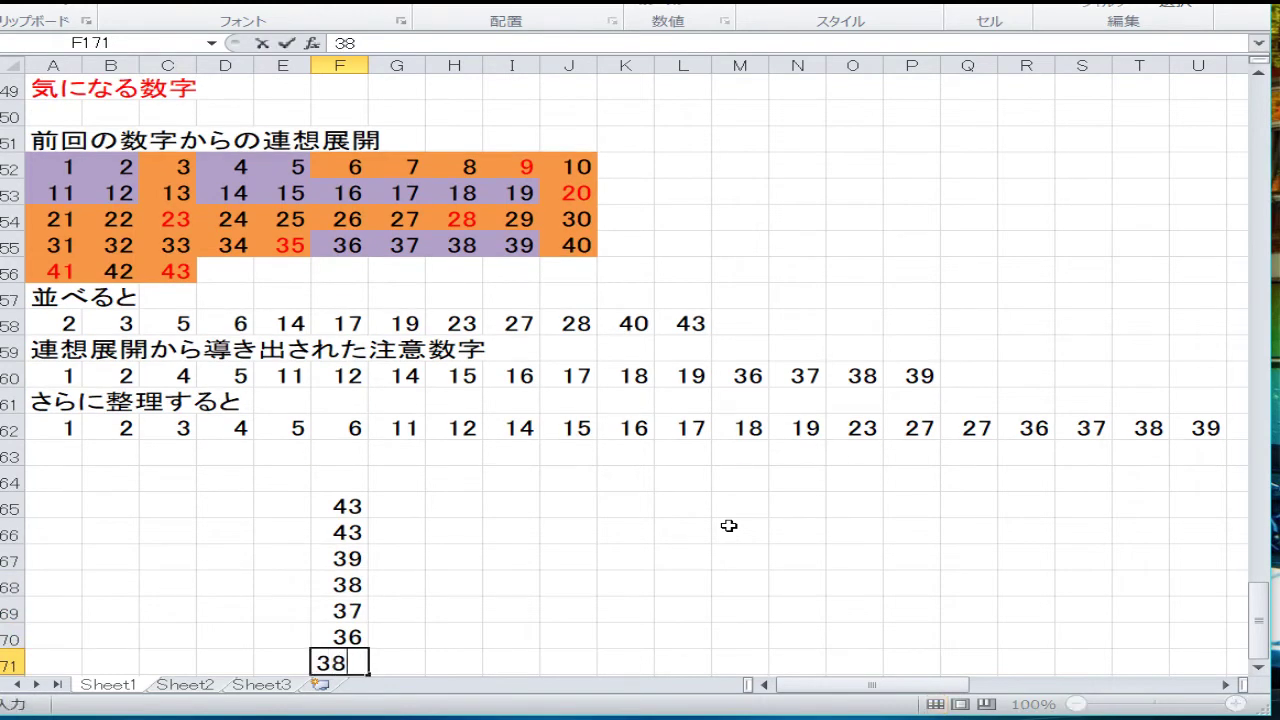
key(Return)
text(36)
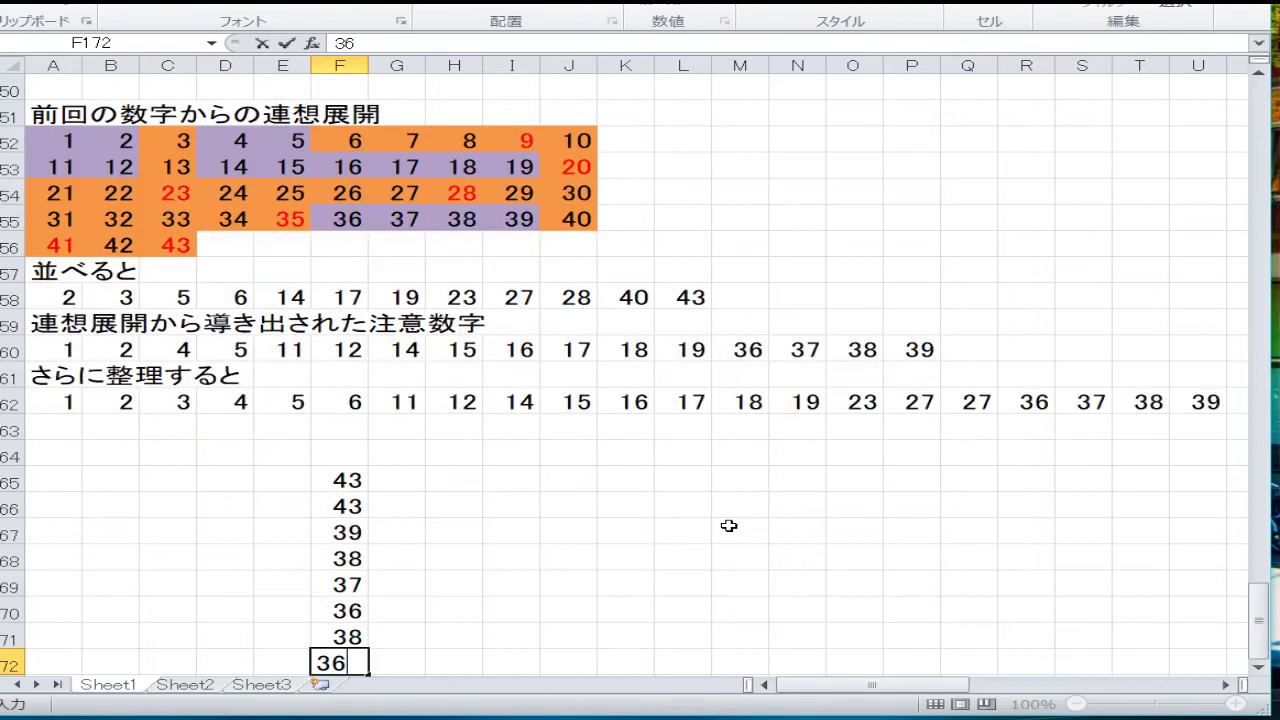
key(Return)
text(37)
key(Return)
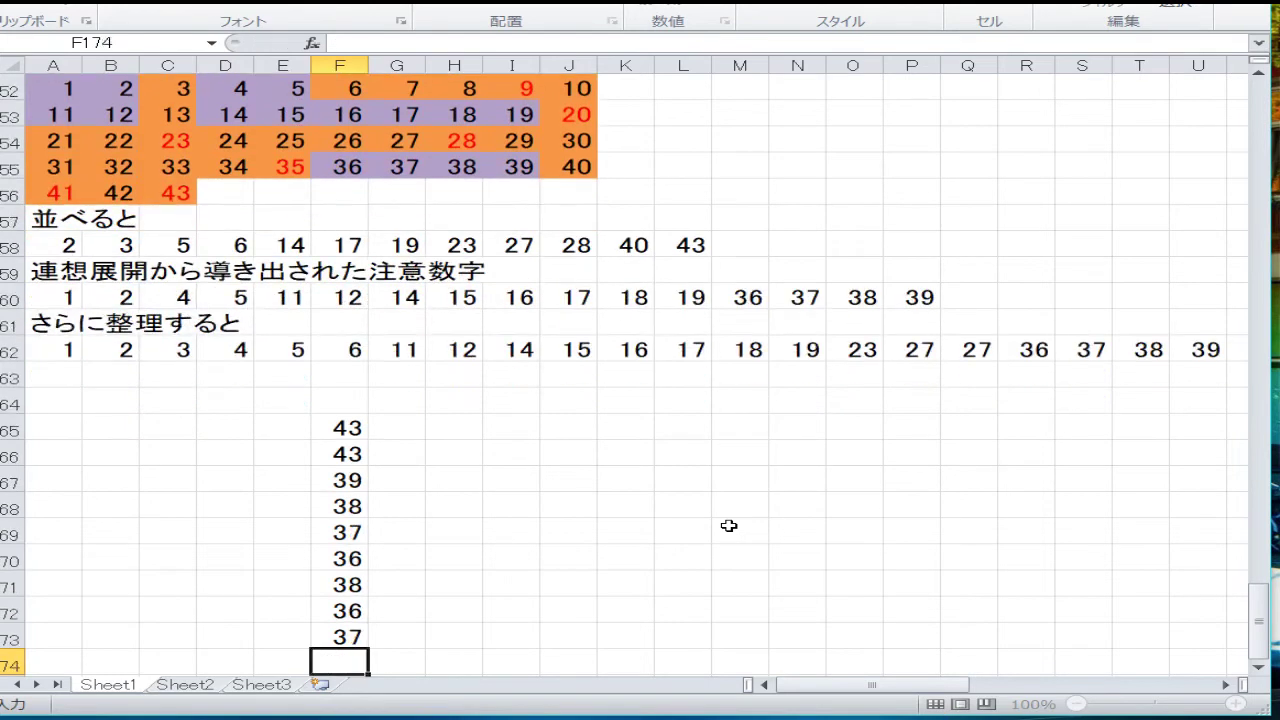
Step: Check the column F entries from F173 back up to F169, and return to F174
key(Up)
key(Up)
key(Up)
key(Up)
key(Up)
key(Down)
key(Down)
key(Down)
key(Down)
key(Down)
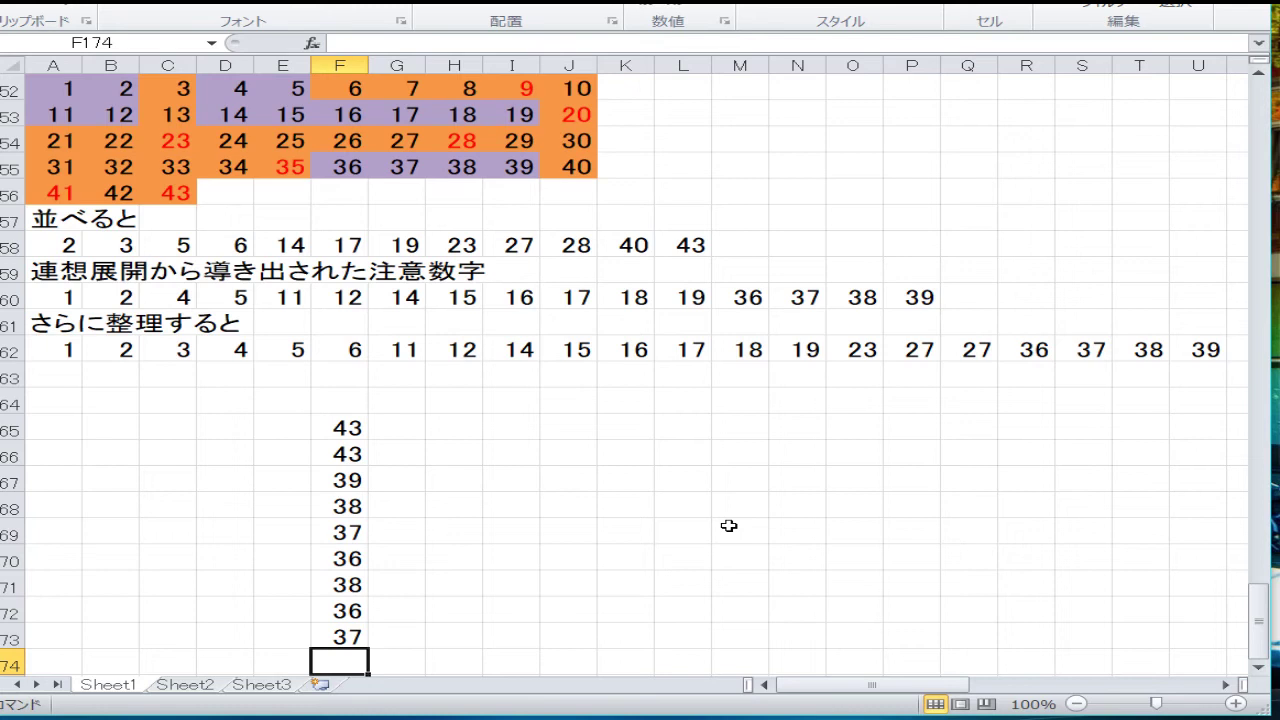
Step: Finish the column F list with 33, 30 and 41 in F174 to F176
text(33)
key(Return)
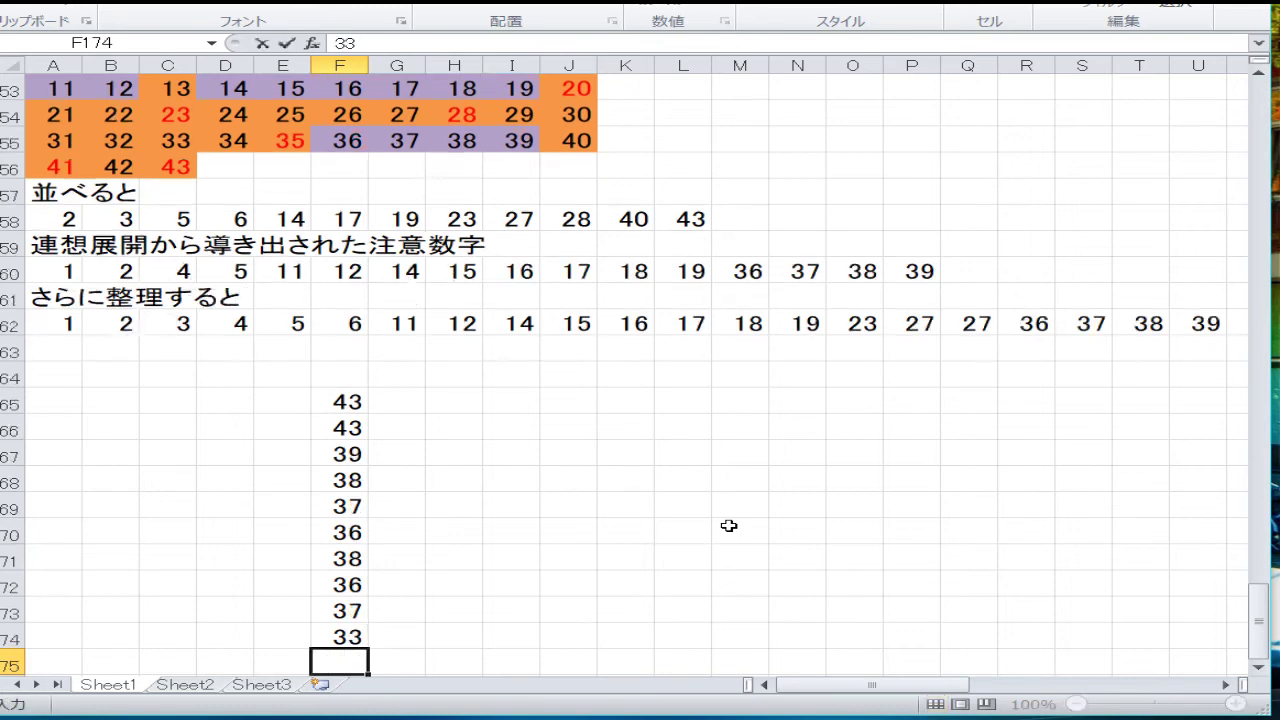
text(30)
key(Return)
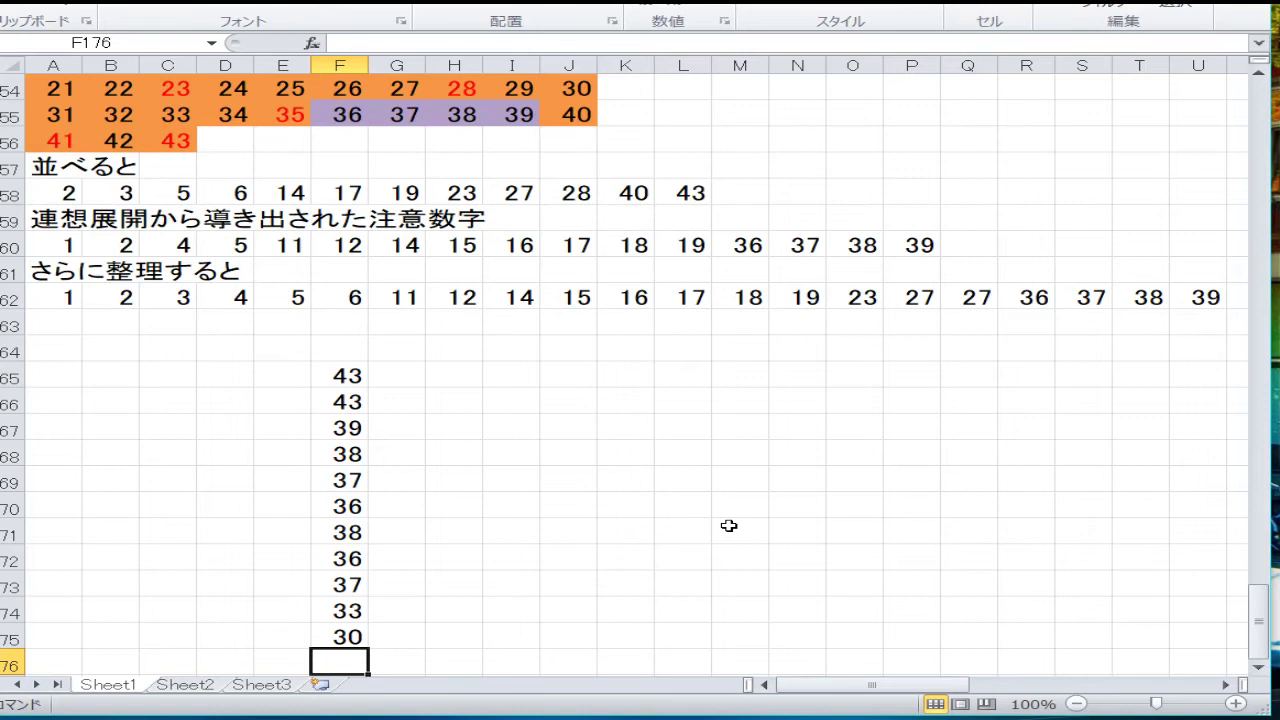
text(4)
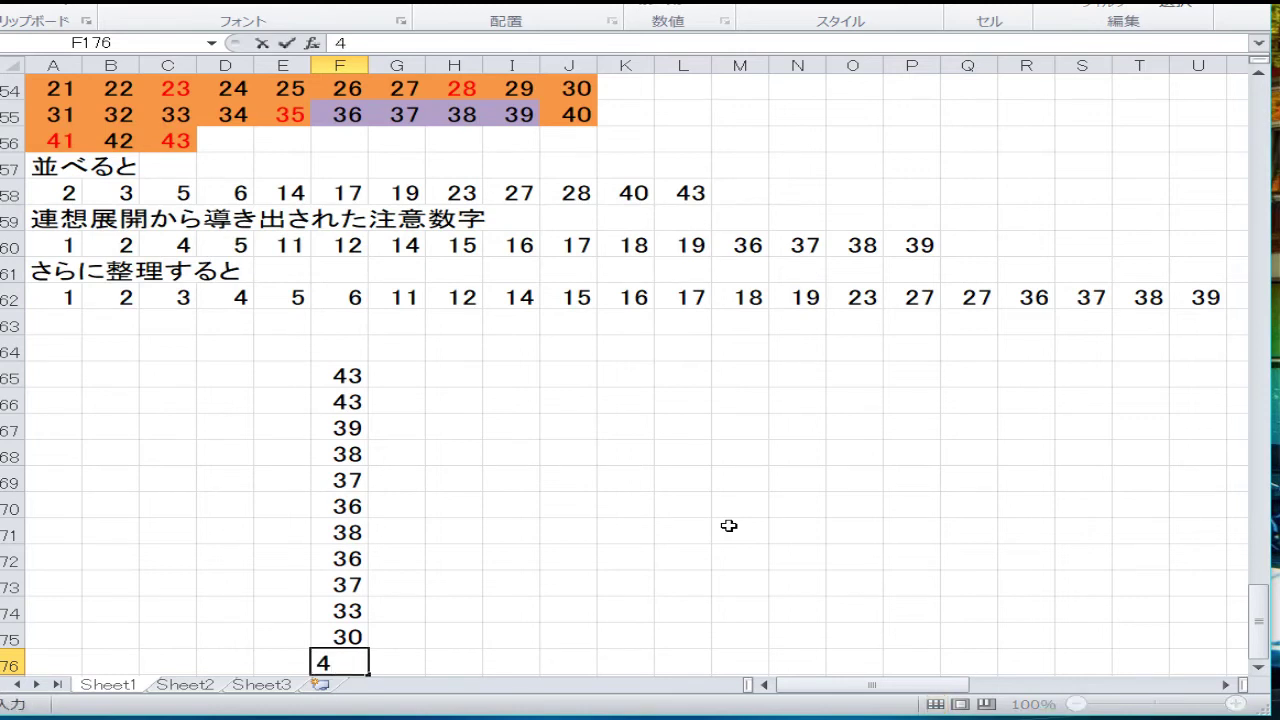
text(1)
key(Return)
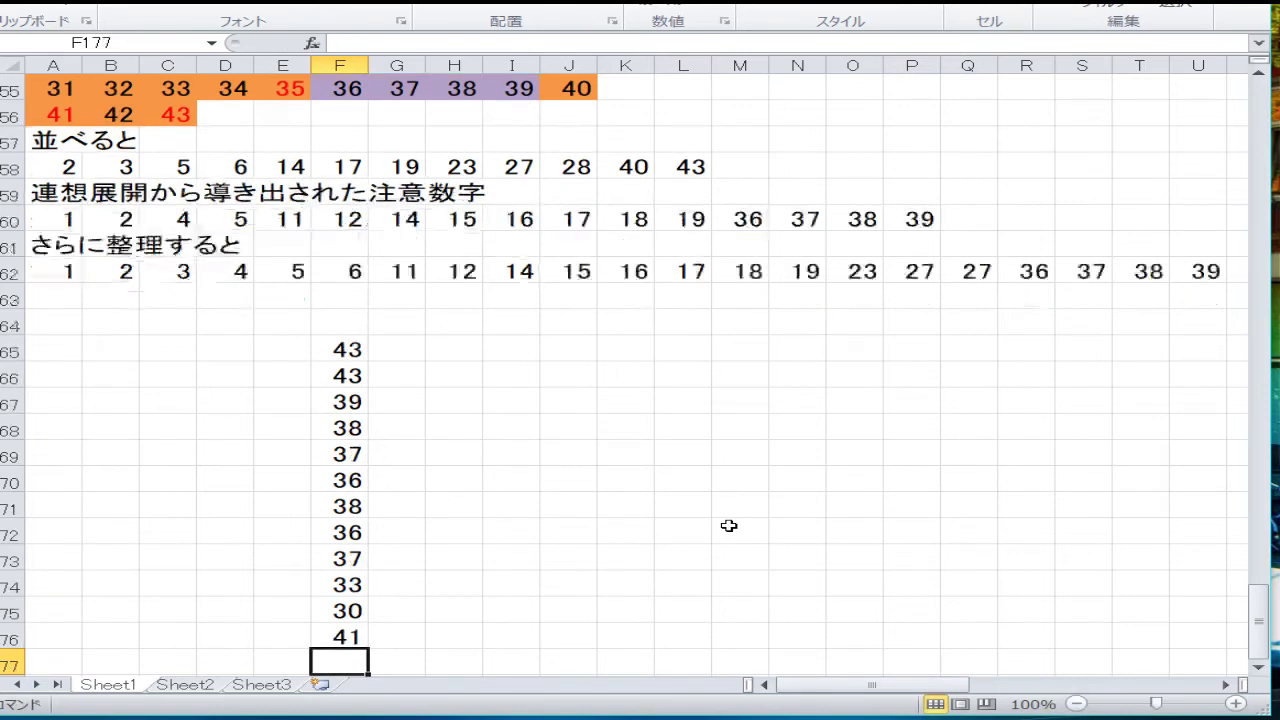
Step: Look over the first entries of the column F list, and go to A165
key(Up)
key(ctrl+Up)
key(Left)
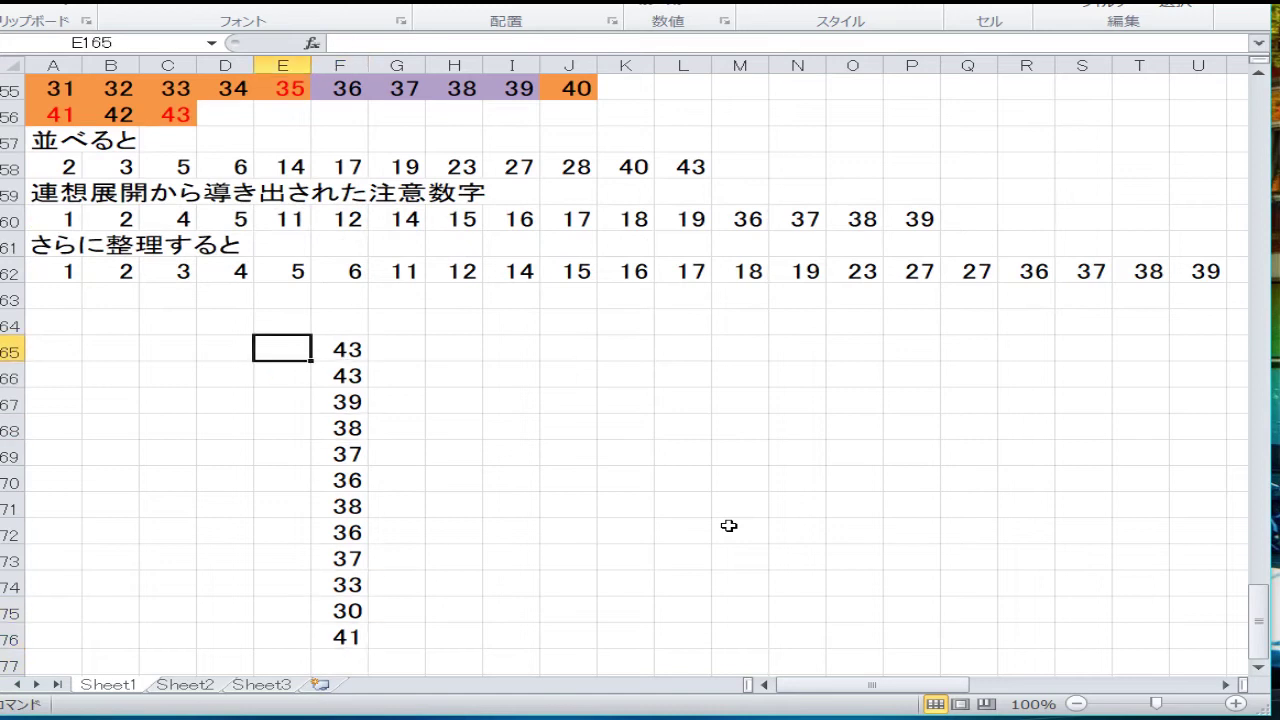
key(Right)
key(Down)
key(Down)
key(Down)
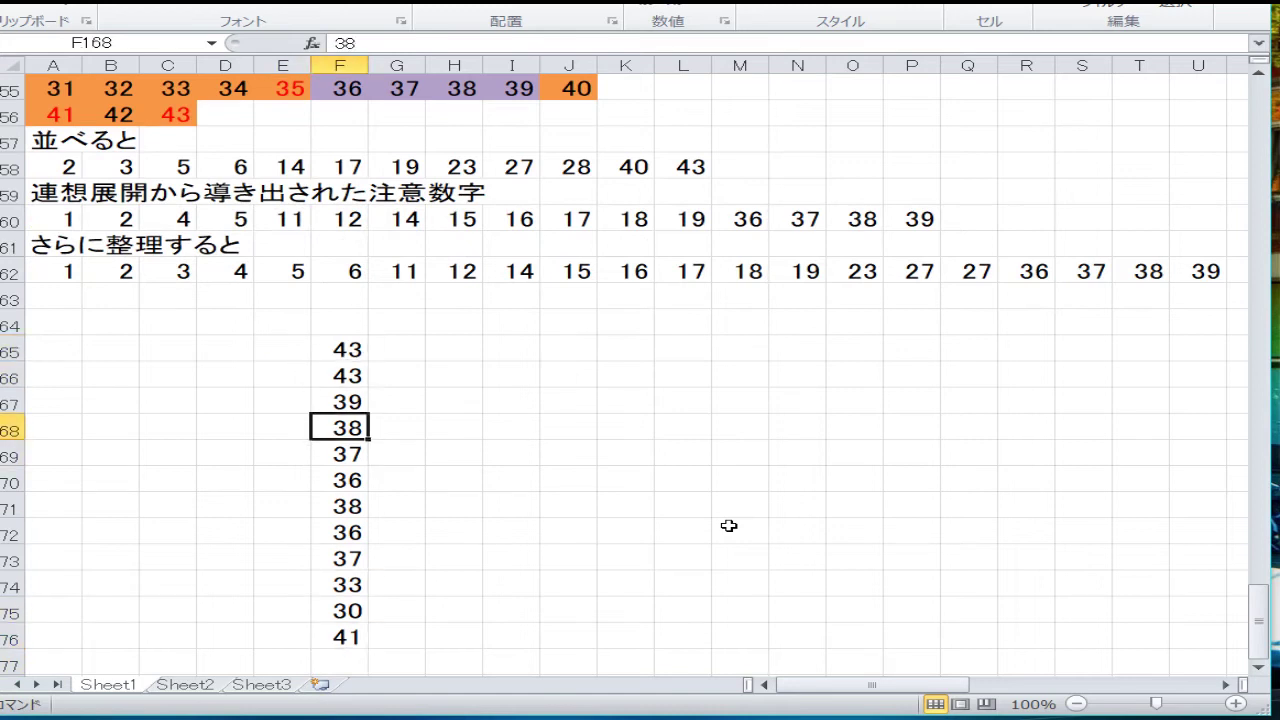
key(Up)
key(Up)
key(Up)
key(Left)
key(Left)
key(Left)
key(Left)
key(Left)
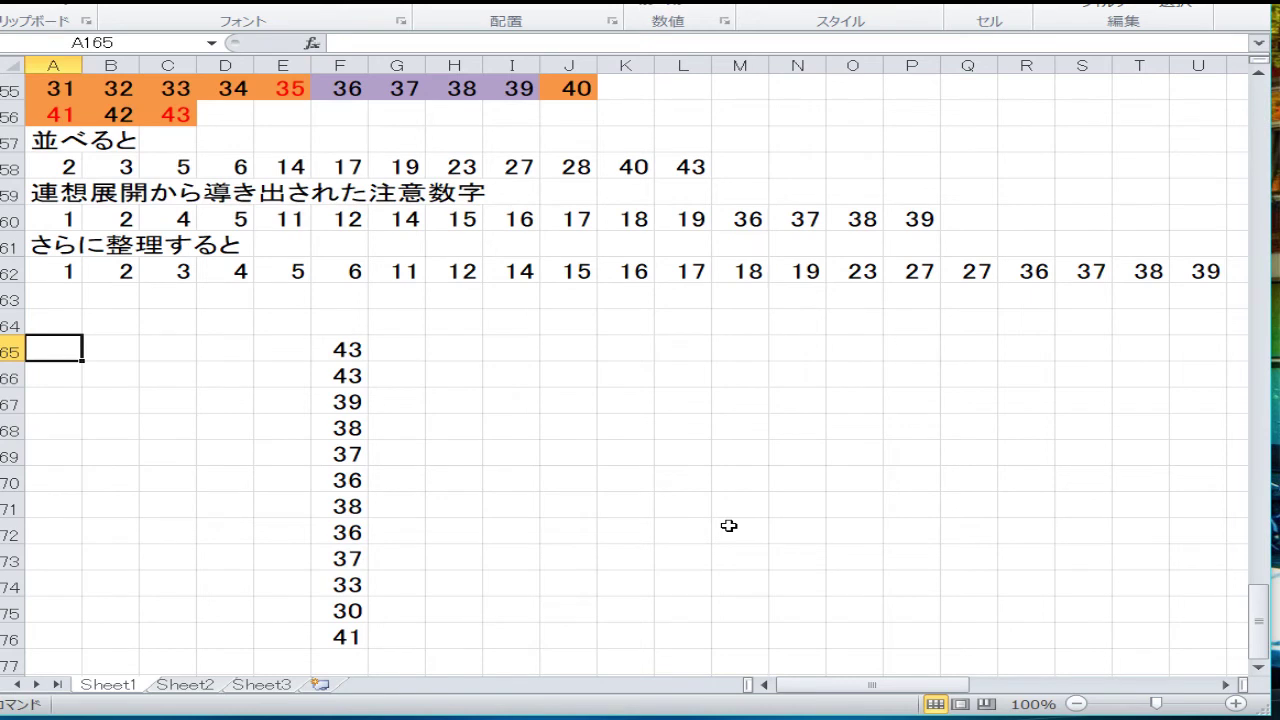
Step: Review the 前回の数字からの連想展開 grid and the lists below it, and return to A165
key(Up)
key(Up)
key(Up)
key(Up)
key(Up)
key(Up)
key(Up)
key(Up)
key(Up)
key(Up)
key(Up)
key(Up)
key(Up)
key(Up)
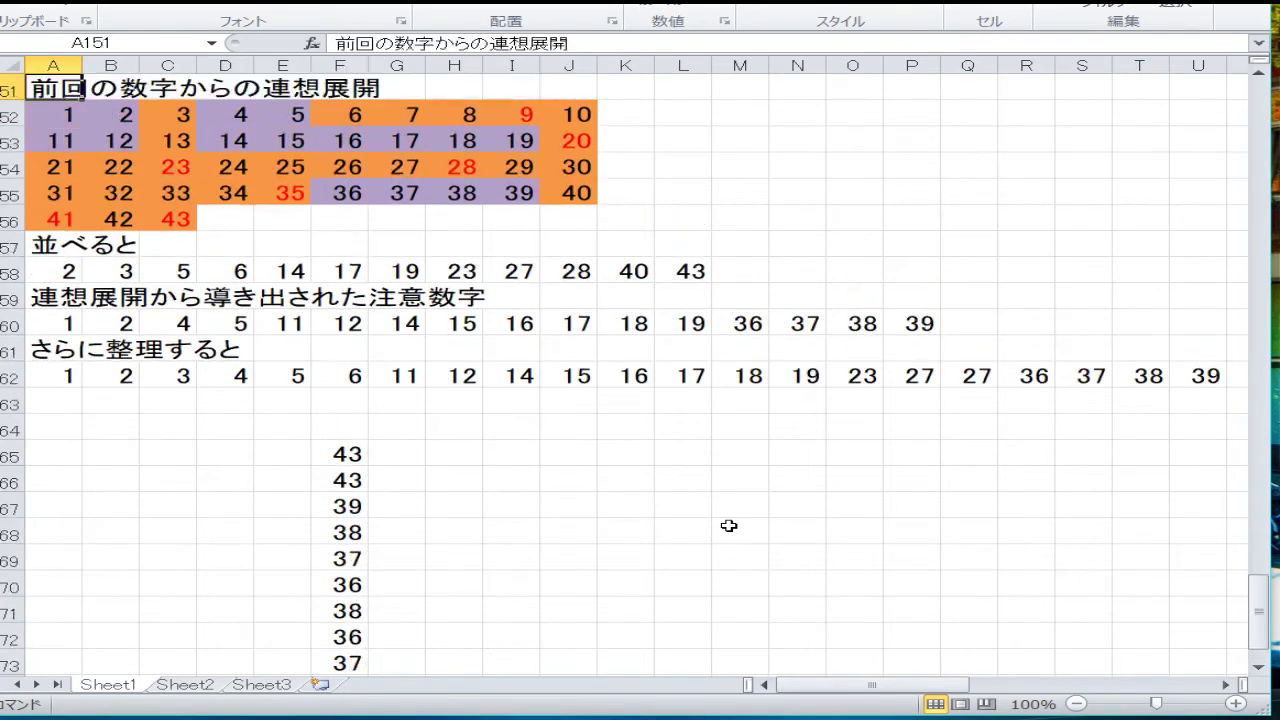
key(Down)
key(Down)
key(Down)
key(Down)
key(Down)
key(Down)
key(Down)
key(Down)
key(Down)
key(Down)
key(Down)
key(Down)
key(Down)
key(Down)
Step: Enter 2, 4 and 5 in A165 to A167 as the first numbers of the combinations
text(2)
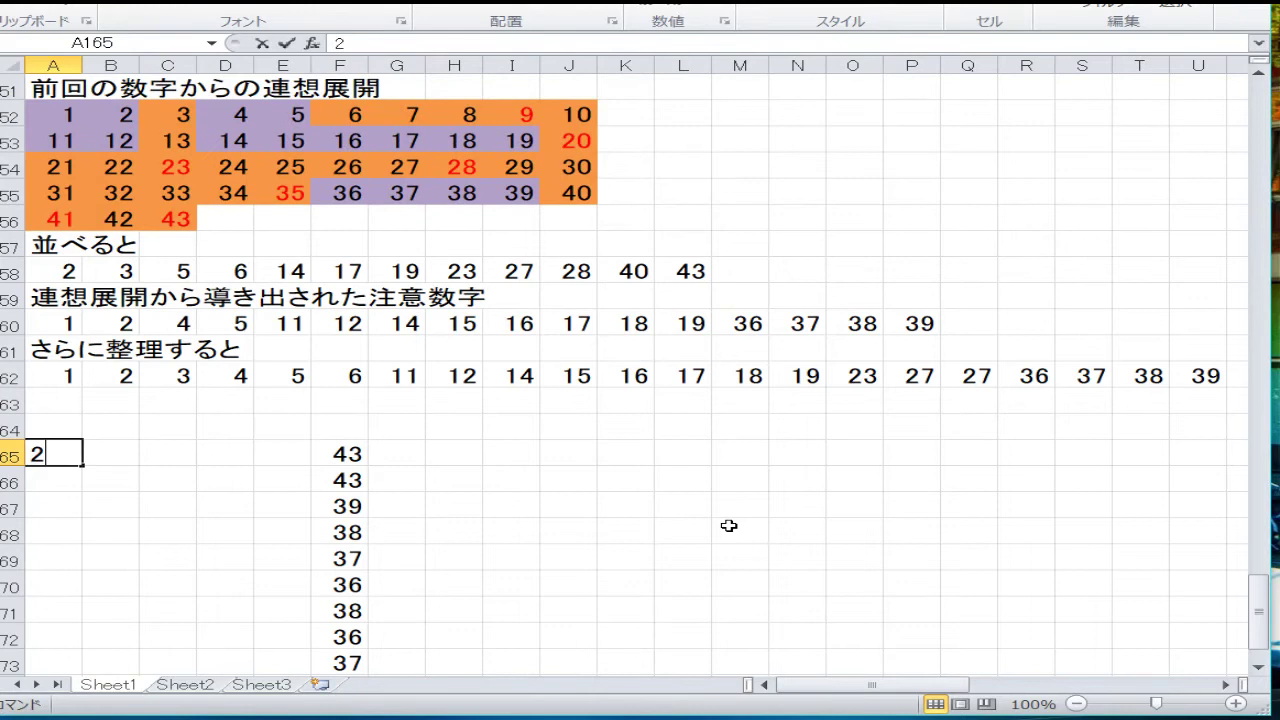
key(Return)
text(4)
key(Return)
text(5)
key(Return)
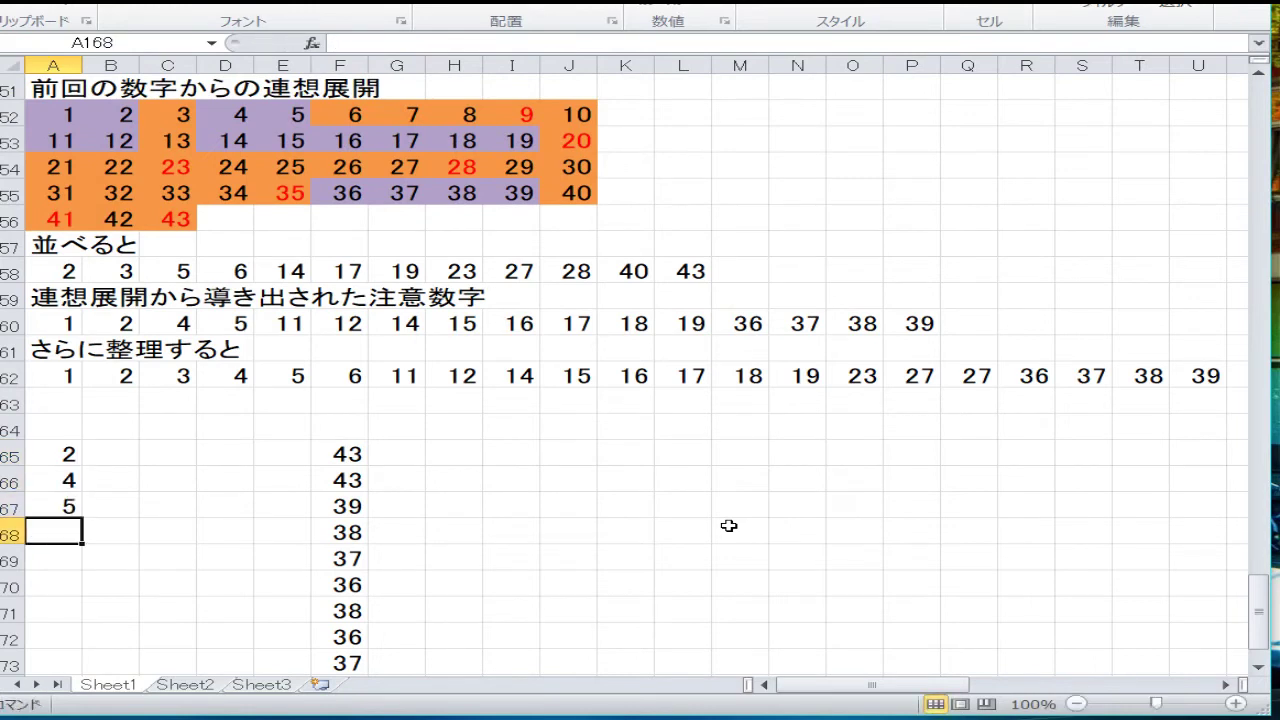
Step: Enter the pairs 2 and 4, 2 and 5, and 4 and 5 in columns A and B of rows 168 to 170
text(2)
key(Tab)
text(4)
key(Left)
key(Return)
text(2)
key(Tab)
text(5)
key(Return)
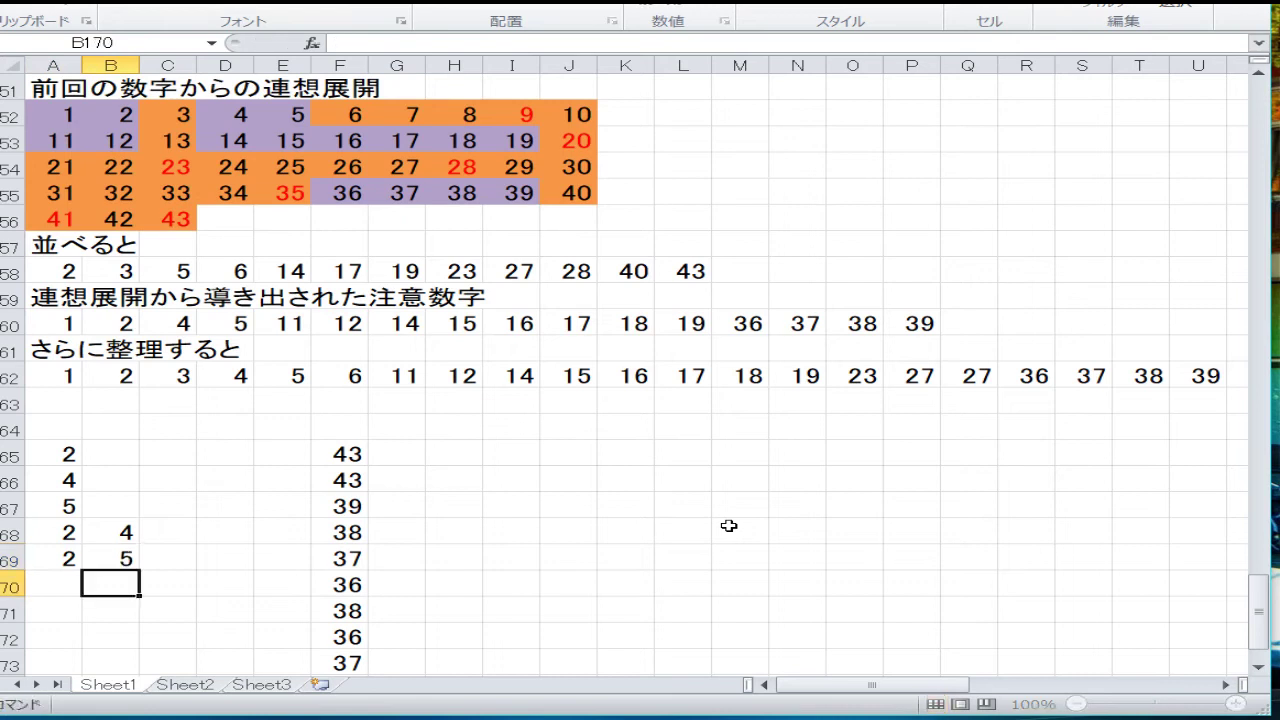
text(4)
key(Tab)
text(5)
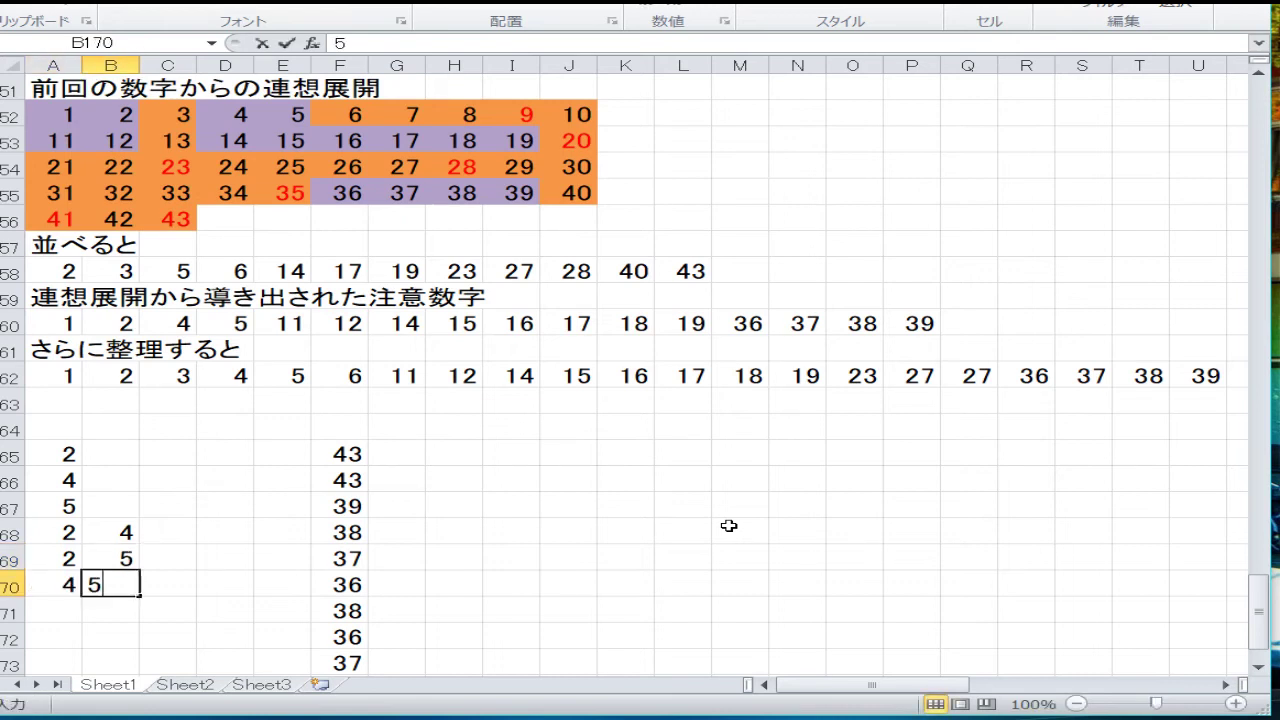
key(Return)
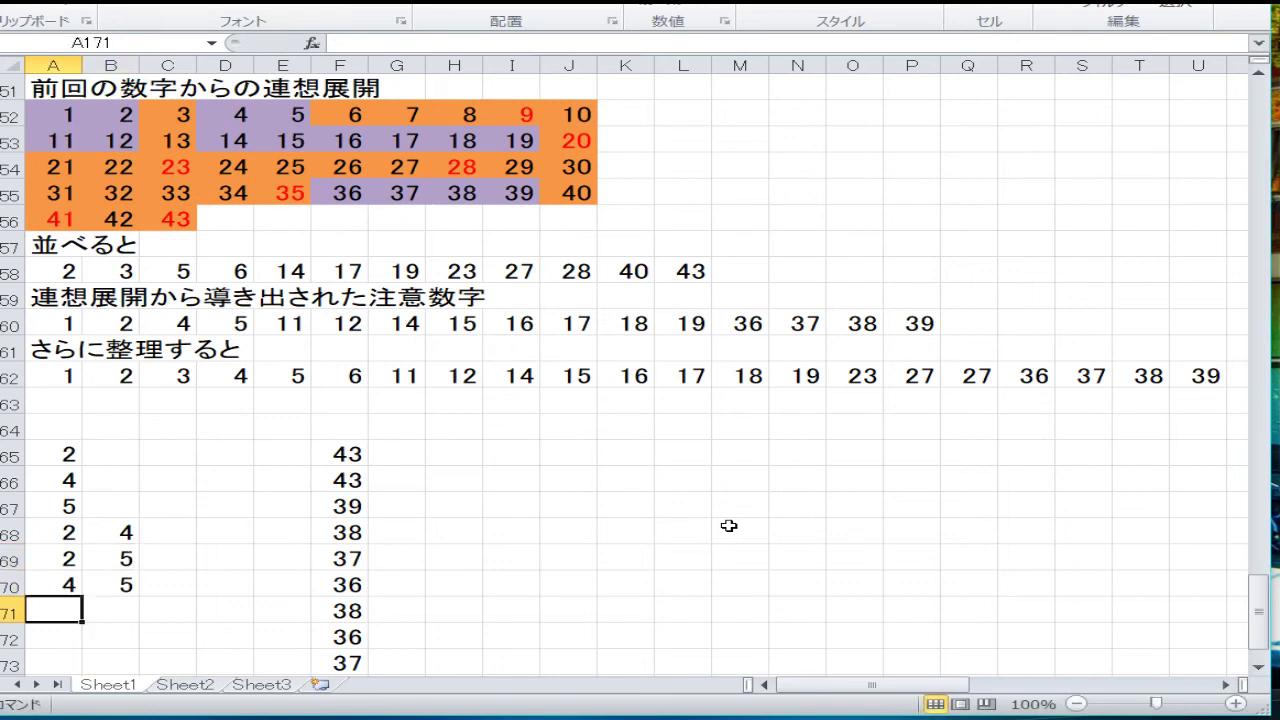
Step: Enter 11 in B165 as the second number of that row's combination
key(Right)
key(Right)
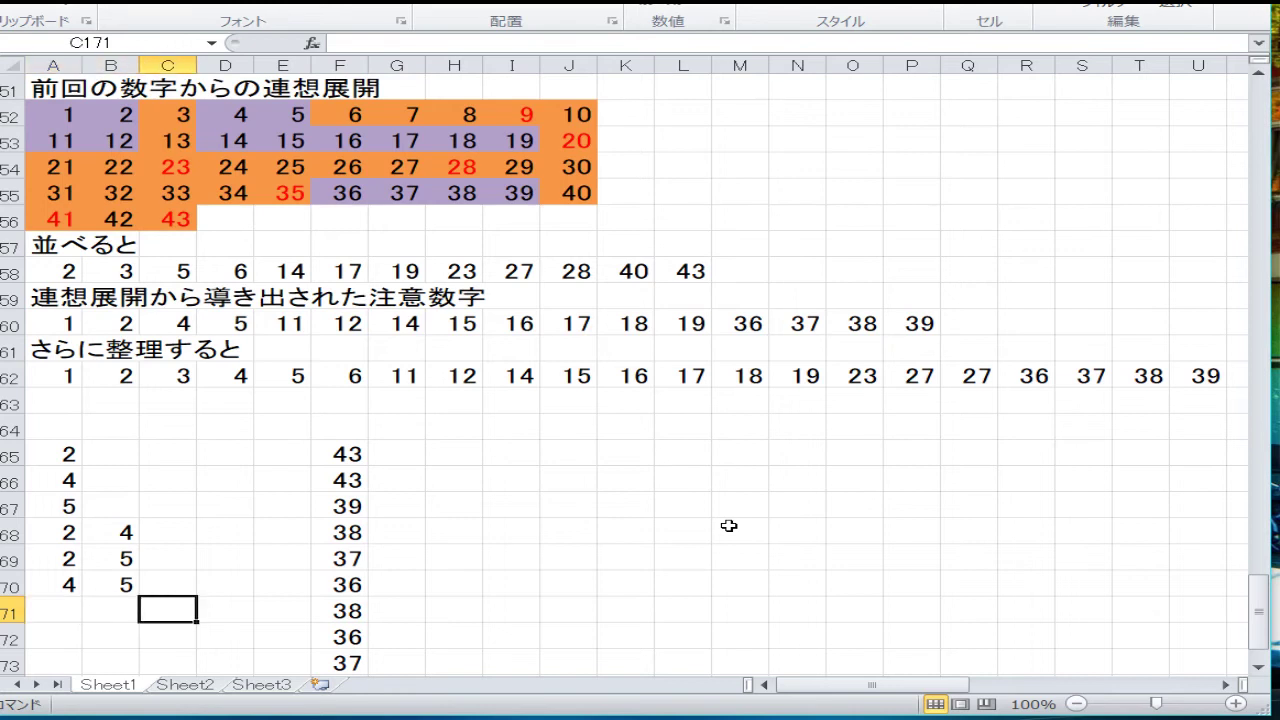
key(Up)
key(Up)
key(Up)
key(Up)
key(Up)
key(Up)
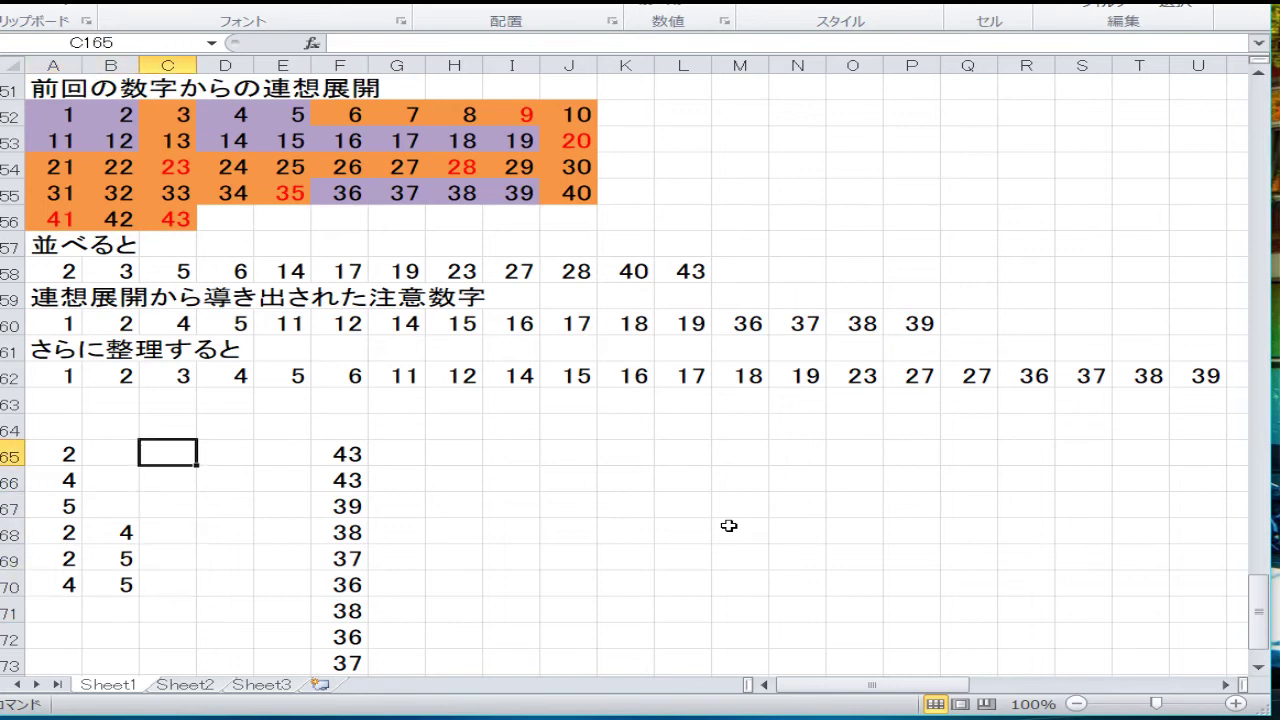
key(Left)
text(11)
key(Tab)
key(Down)
key(Left)
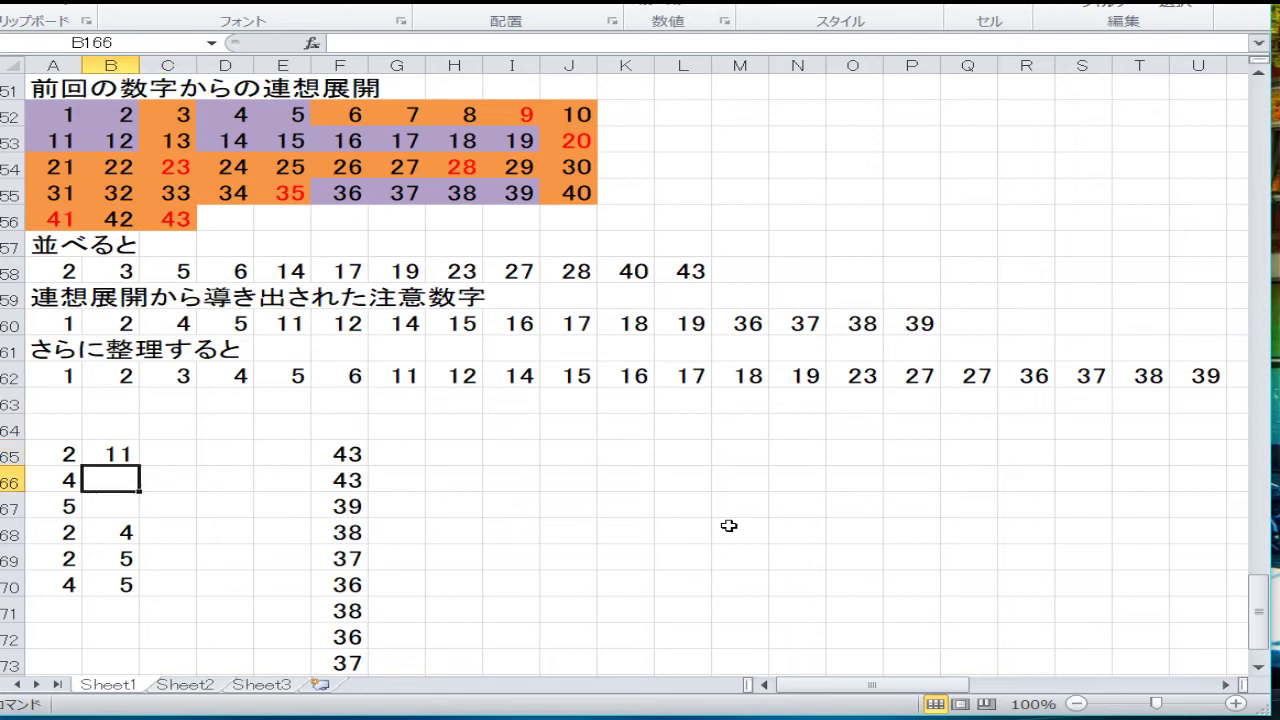
text(10)
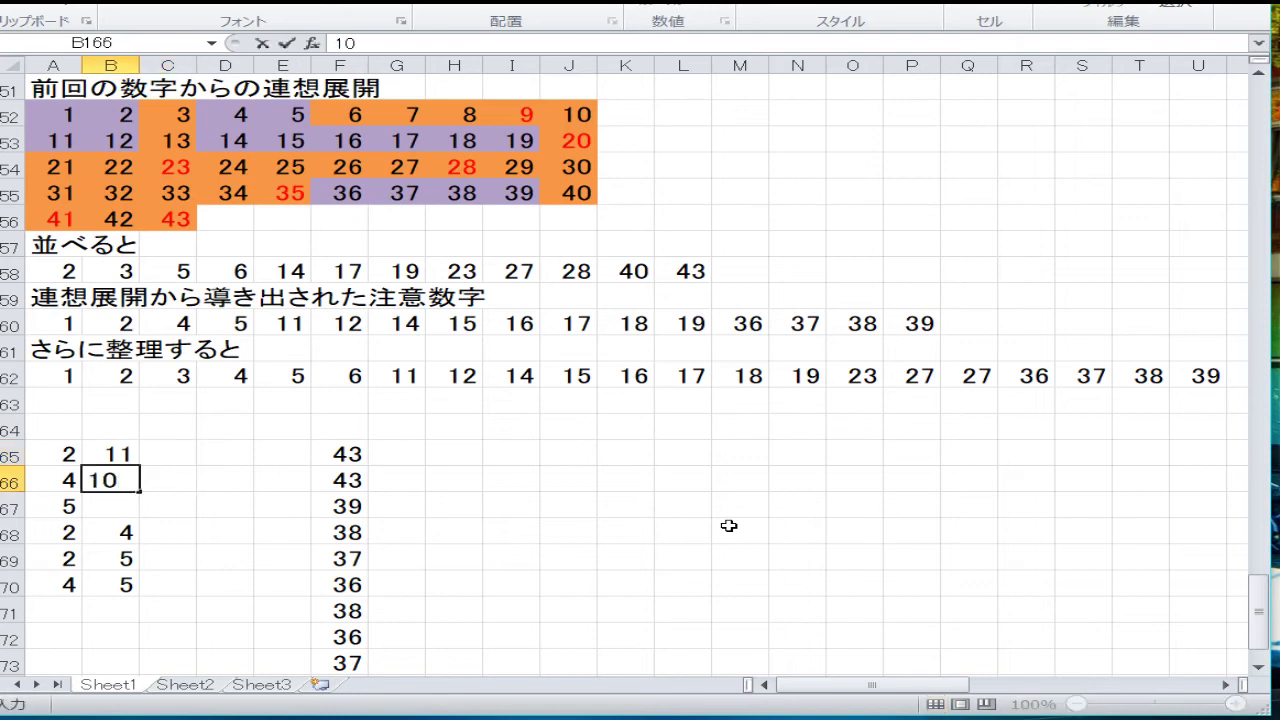
key(Up)
key(Down)
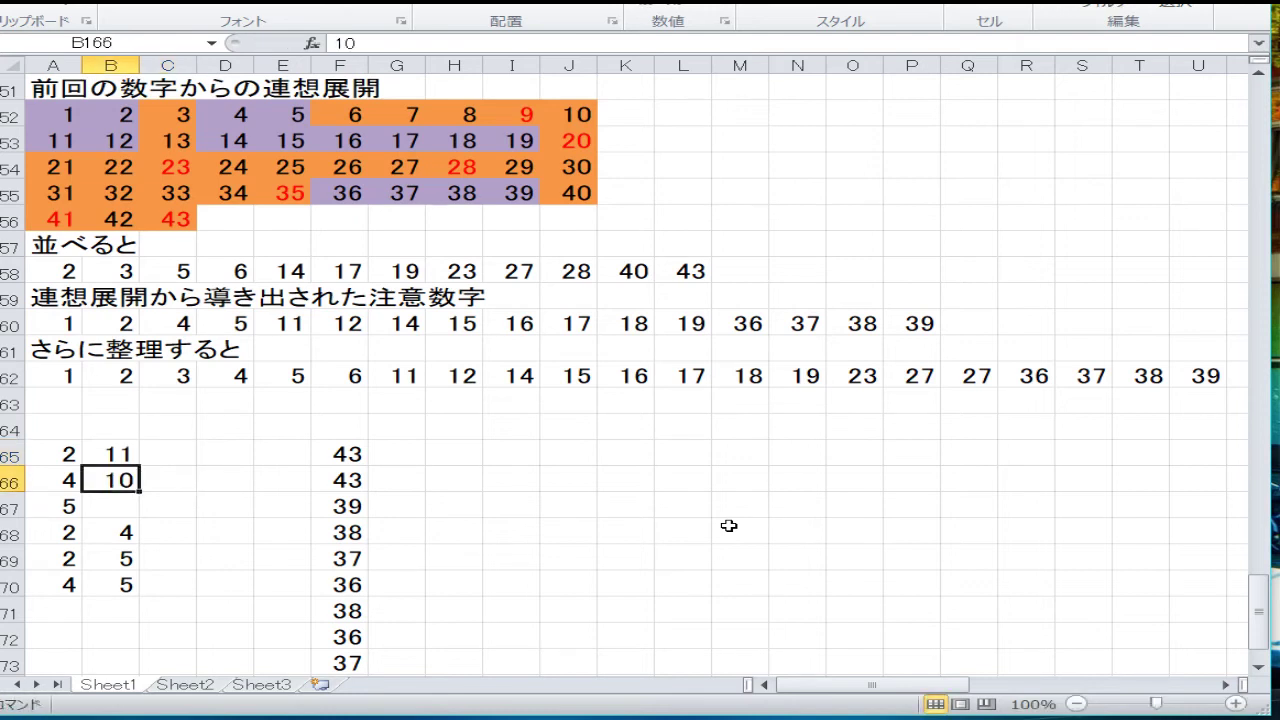
Step: Enter 12 in B166 and 14 in B167 as the second numbers of those rows
text(12)
key(Return)
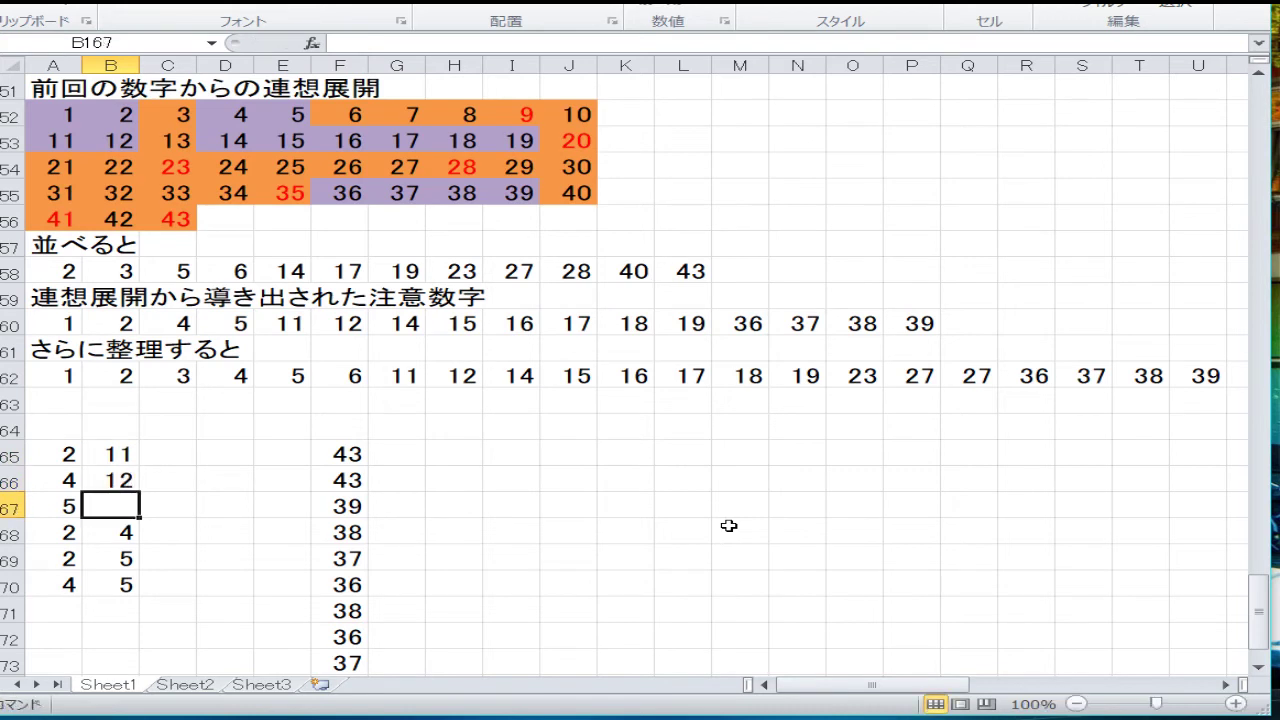
text(14)
key(Tab)
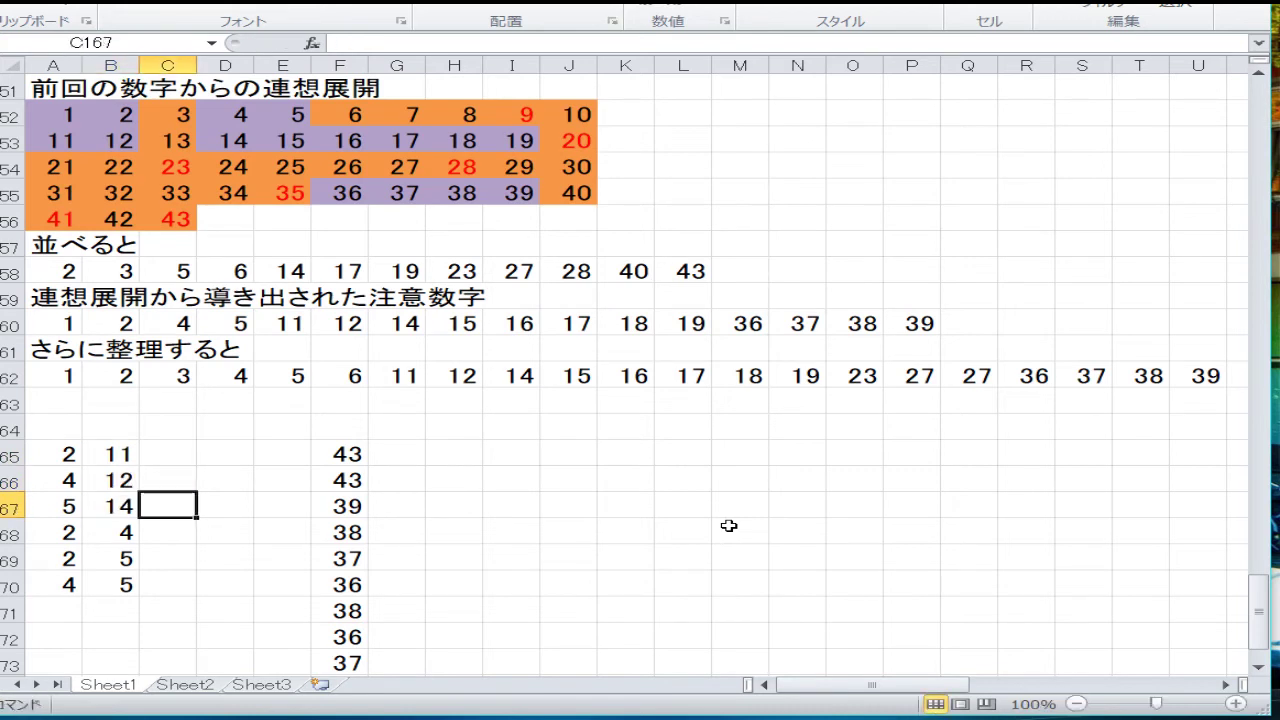
Step: Enter 15, 16 and 17 in C168 to C170 as the third numbers of those rows
key(Down)
text(15)
key(Return)
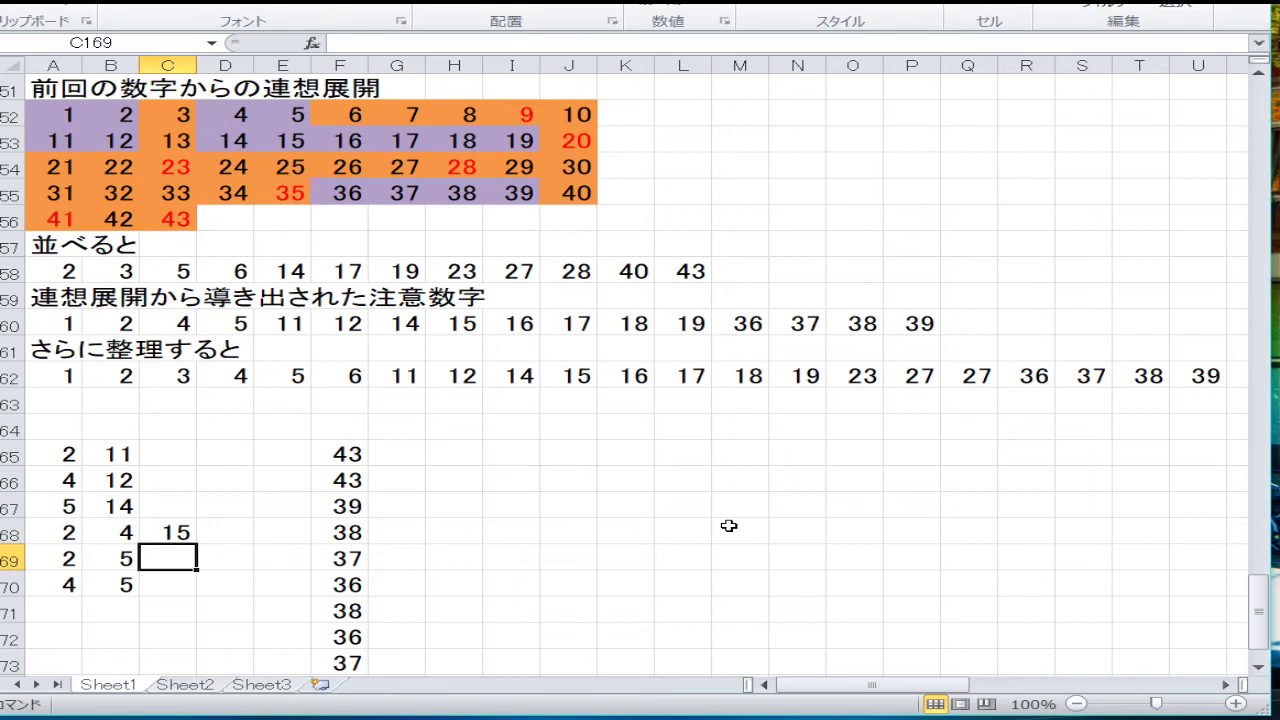
text(16)
key(Return)
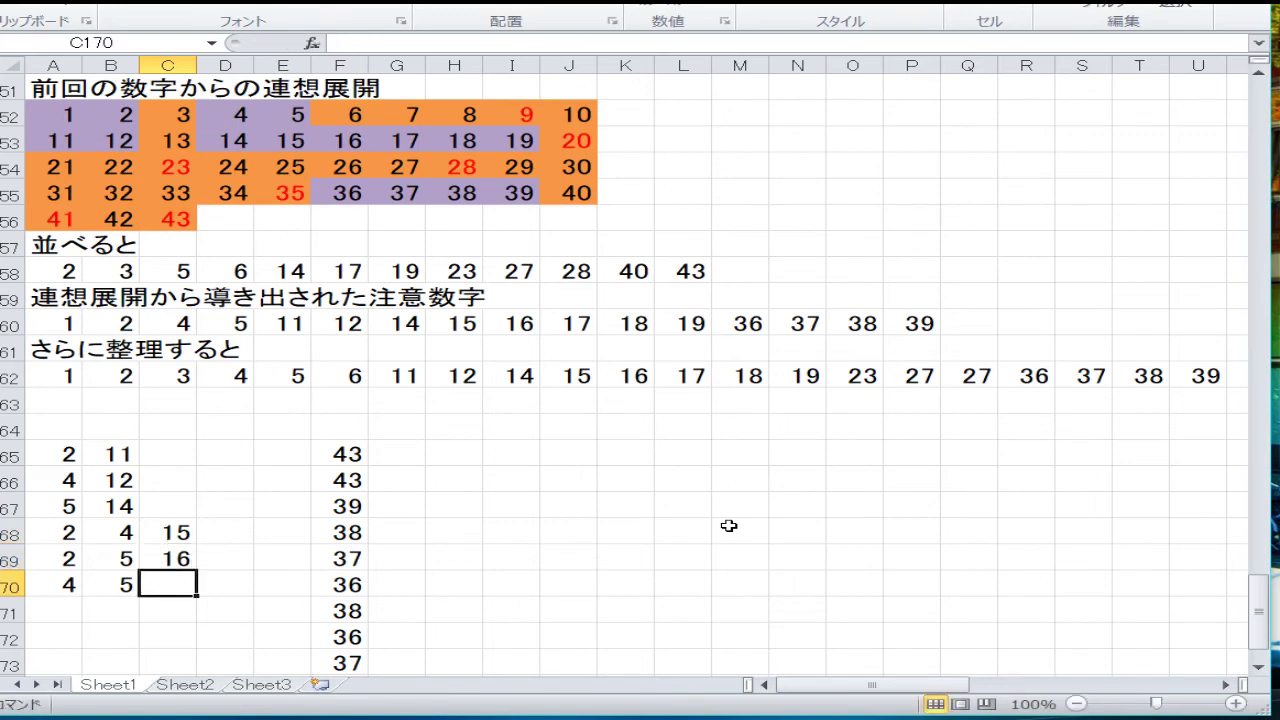
text(17)
key(Left)
key(Down)
key(Right)
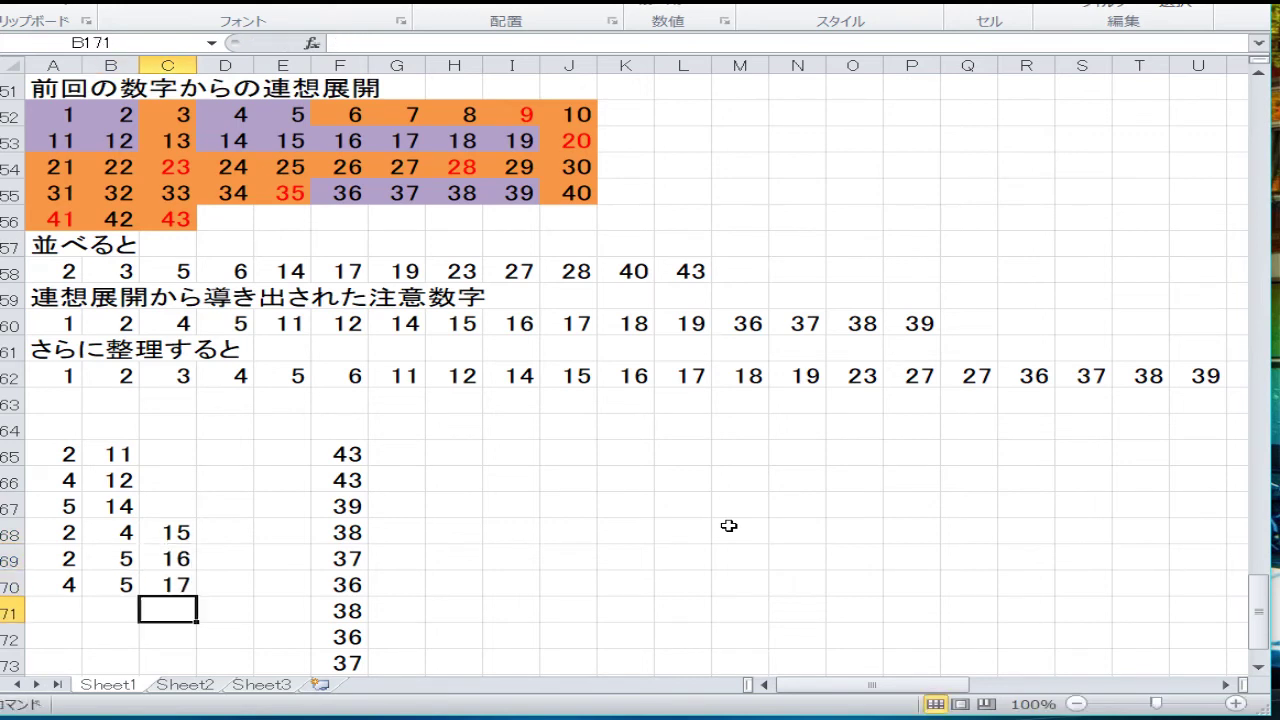
Step: Enter 4 and 18 in A171 and B171 as the first two numbers of that combination row
key(Left)
key(Left)
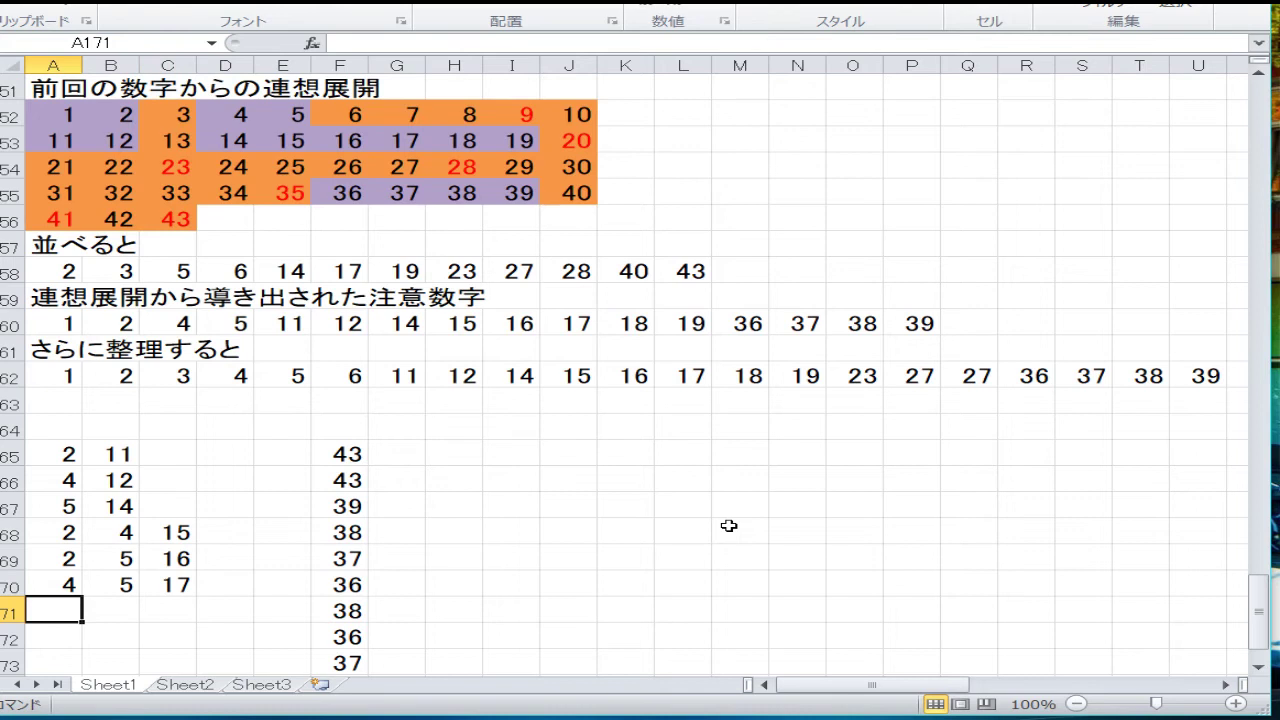
text(4)
key(Right)
text(18)
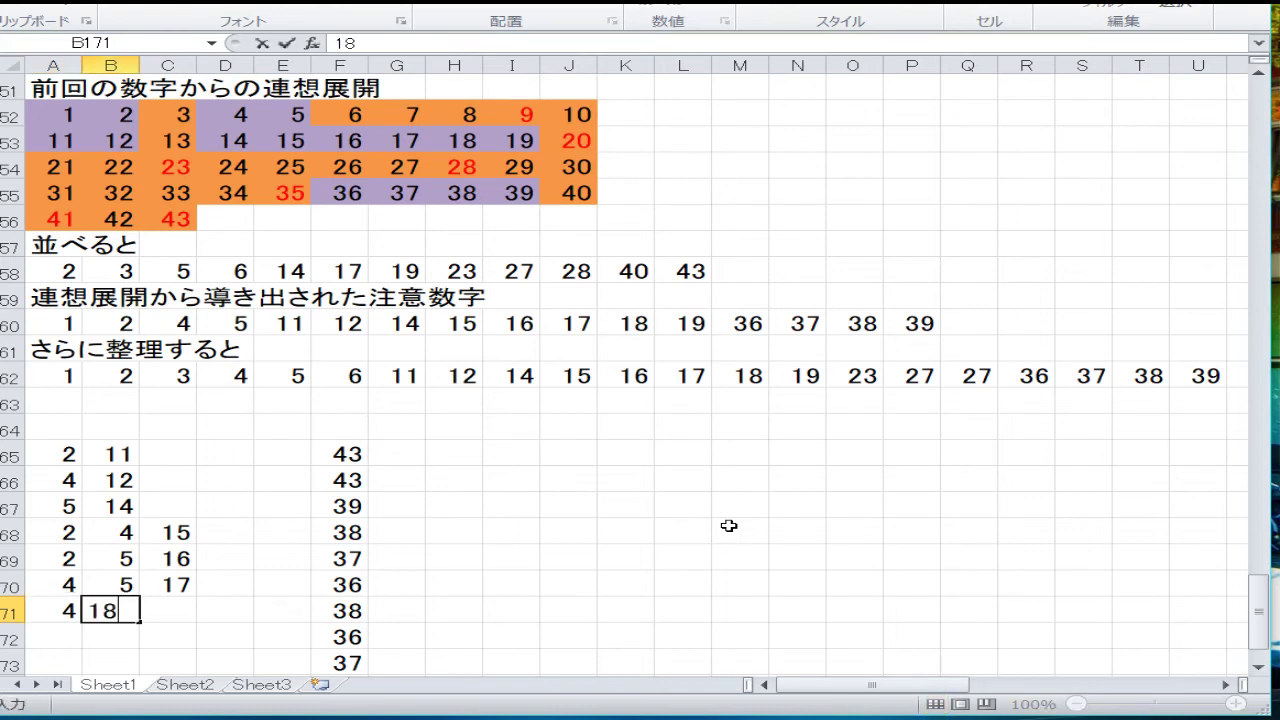
key(Right)
Step: Enter 2 and 19 in A172 and B172 as the first two numbers of that row
key(Down)
key(Left)
key(Left)
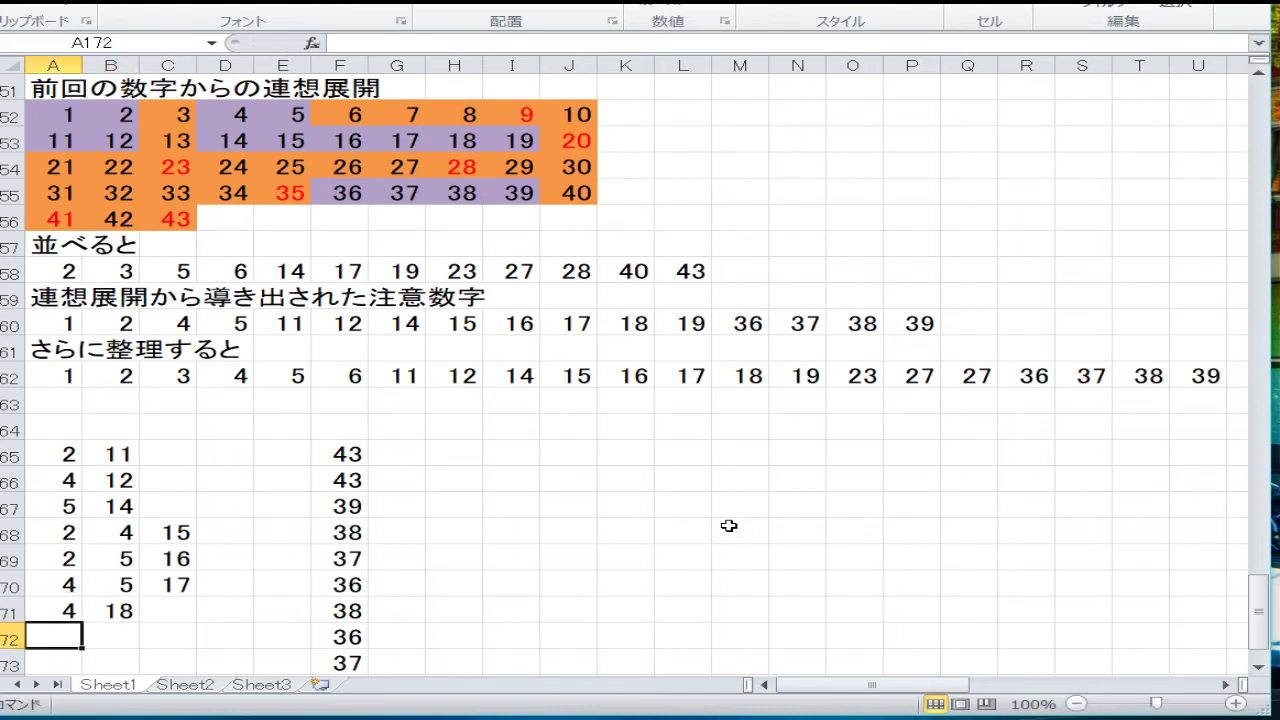
text(2)
key(Right)
text(19)
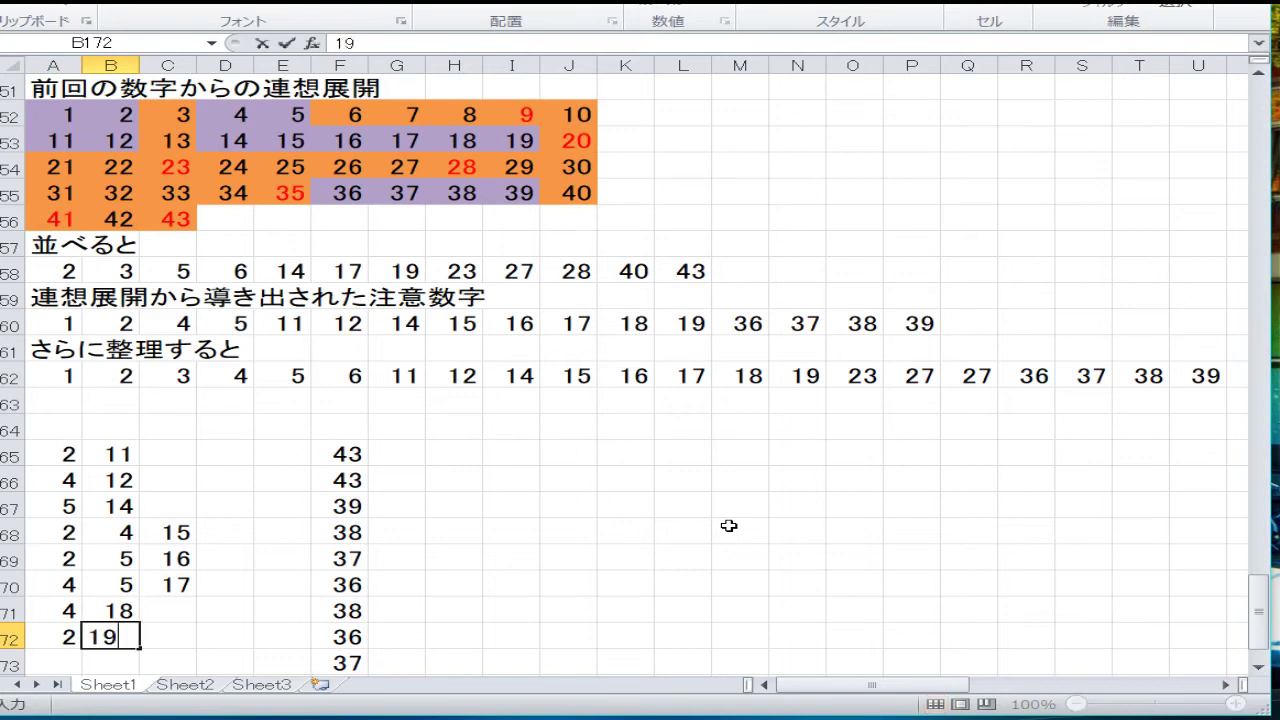
key(Down)
Step: Enter 2, 15 and 19 in A173 to C173 as the first three numbers of that combination
key(Down)
key(Left)
key(Up)
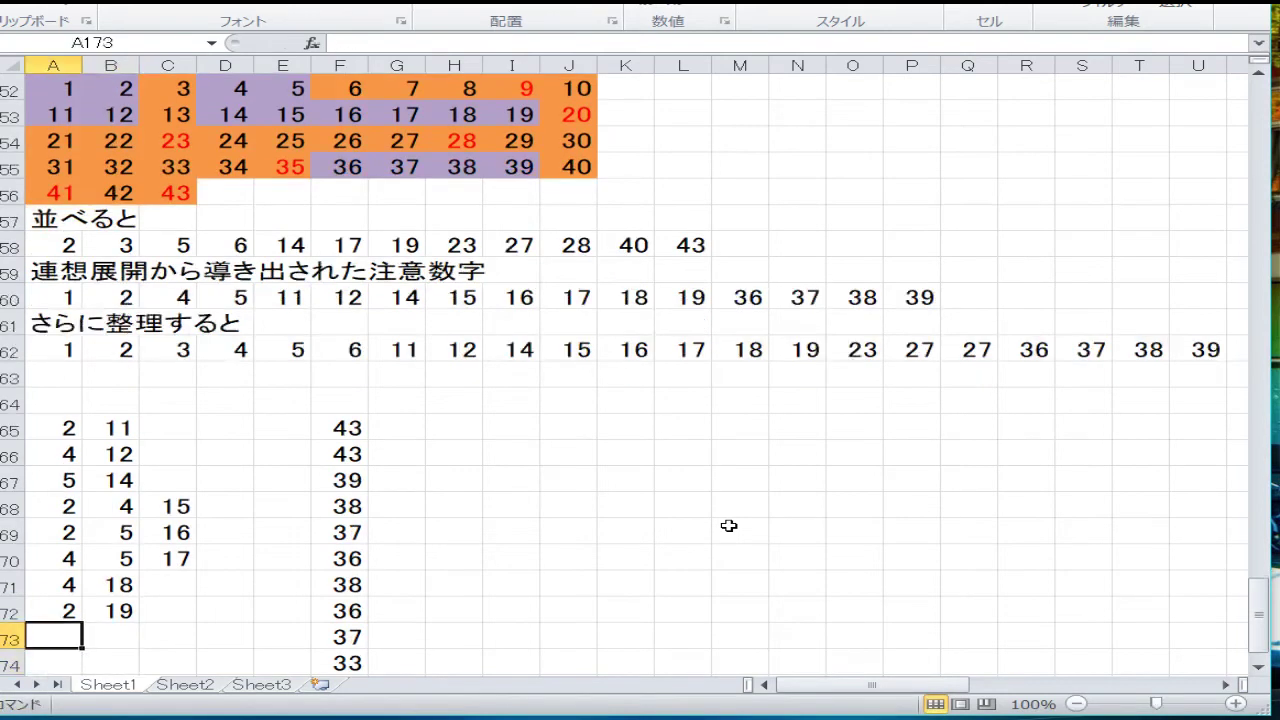
text(2)
key(Right)
text(15)
key(Right)
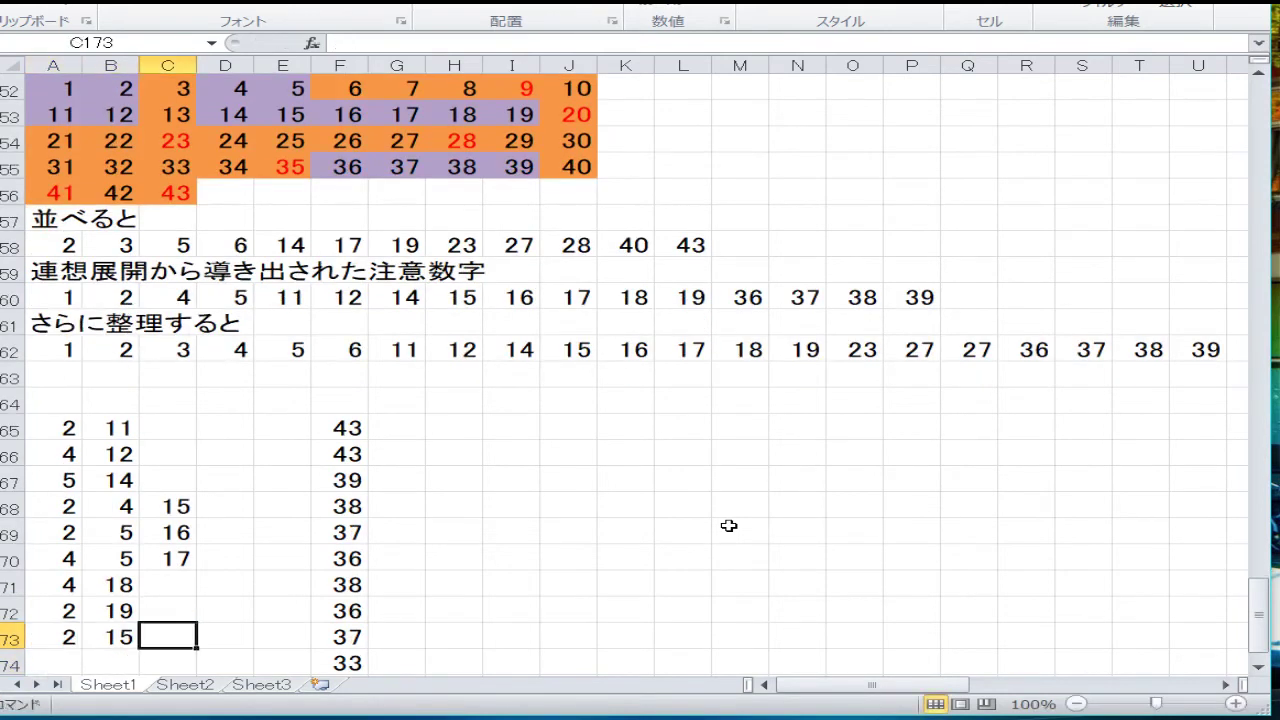
text(19)
key(Down)
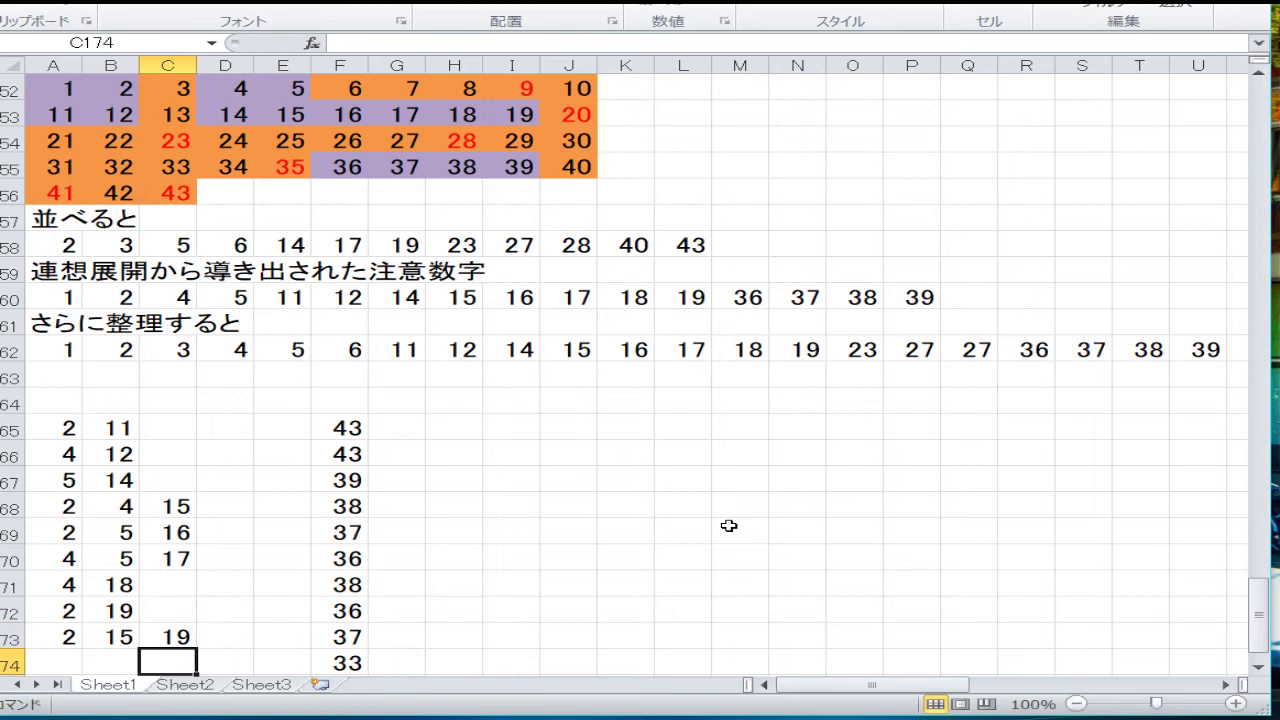
Step: Complete the combination in row 165 with 18, 19 and 37 in columns C, D and E
key(Up)
key(Up)
key(Up)
key(Up)
key(Up)
key(Up)
key(Up)
key(Up)
key(Up)
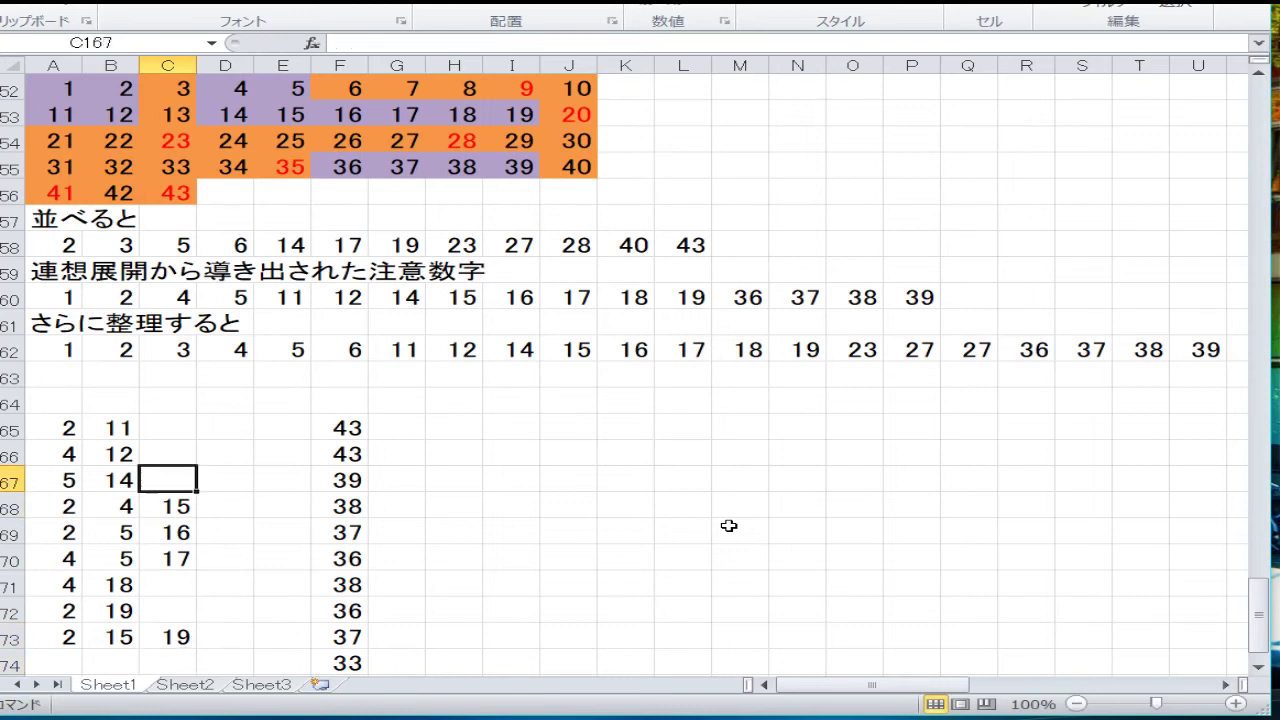
key(Right)
key(Right)
text(3)
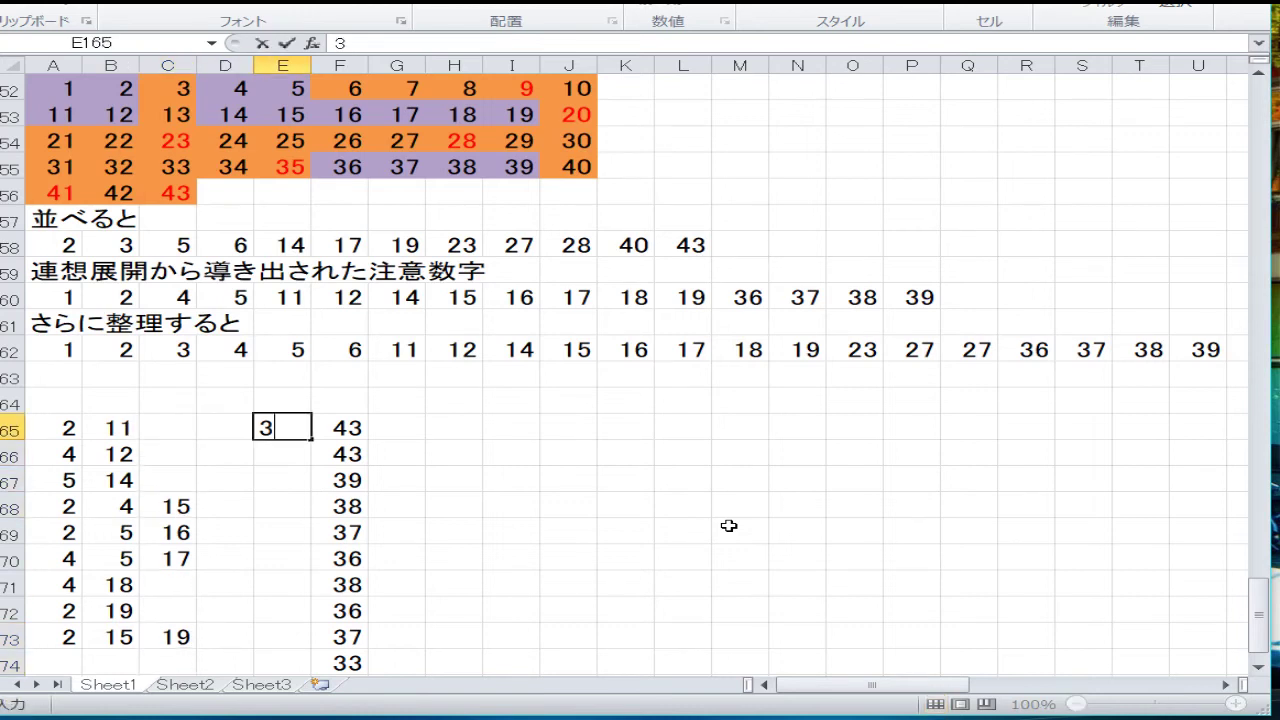
text(7)
key(Left)
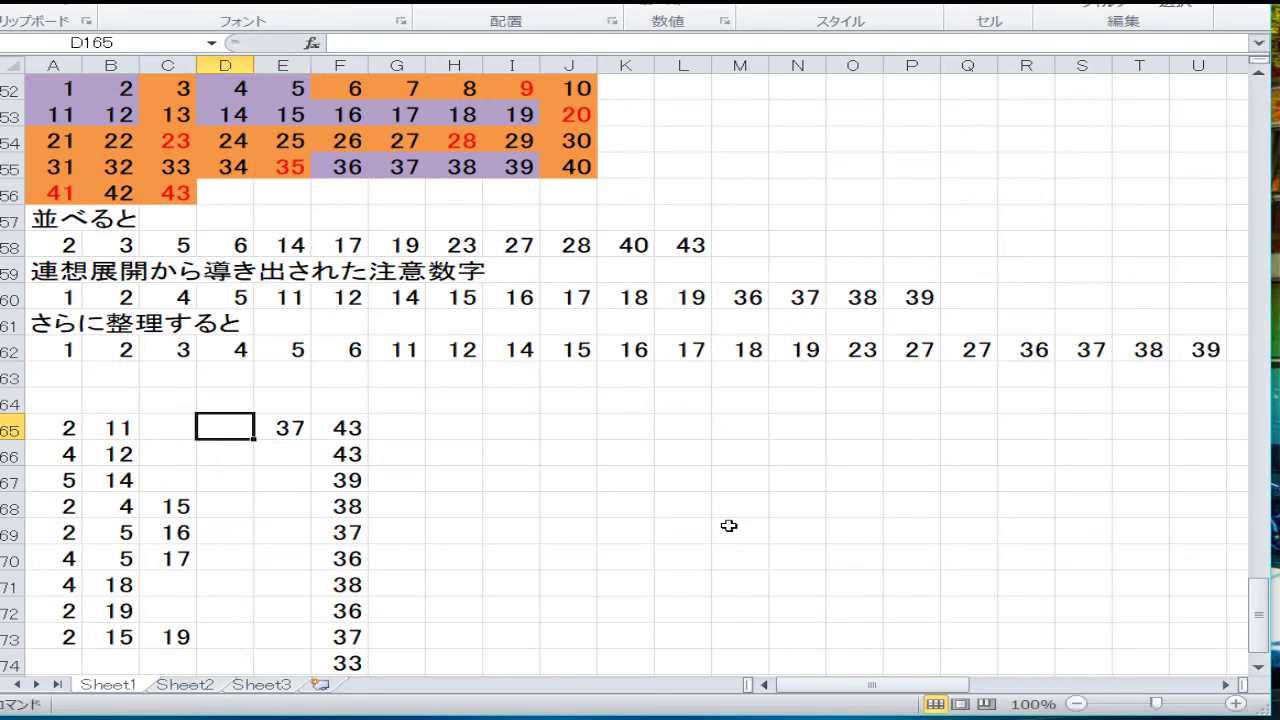
text(19)
key(Left)
text(18)
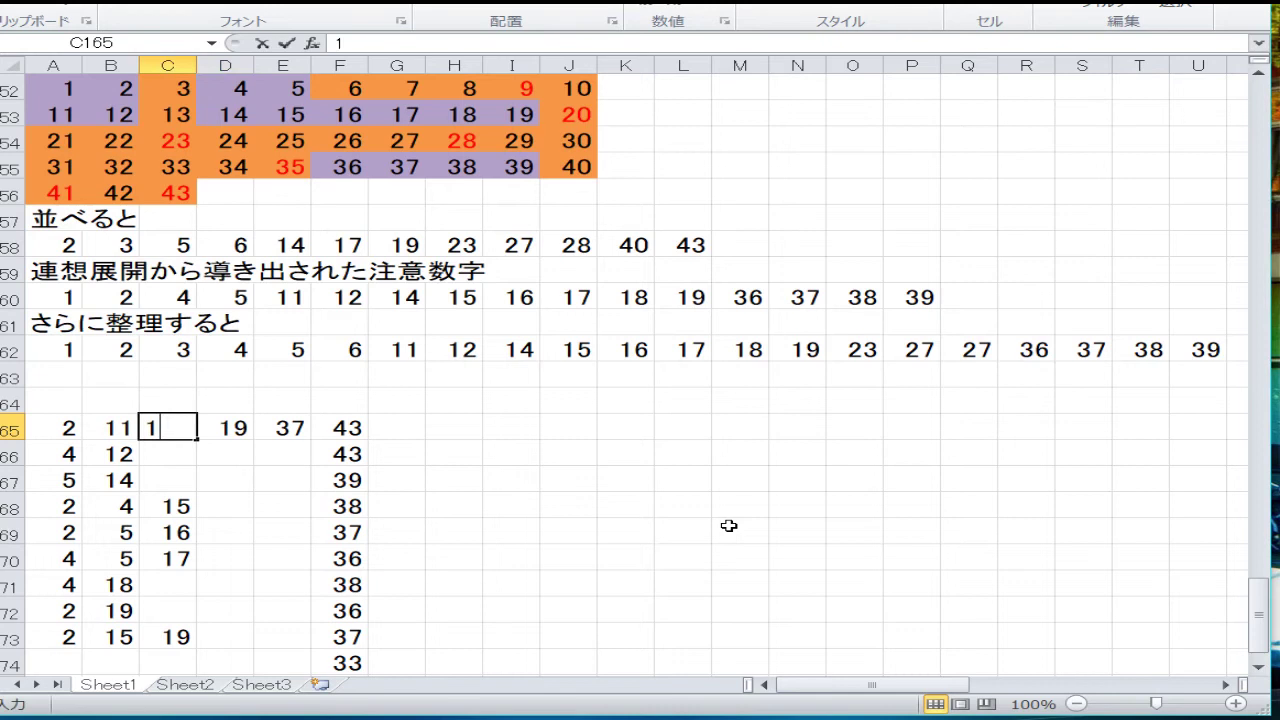
key(Return)
Step: Complete the combination in row 166 with 16, 23 and 28 in columns C, D and E
key(Right)
key(Right)
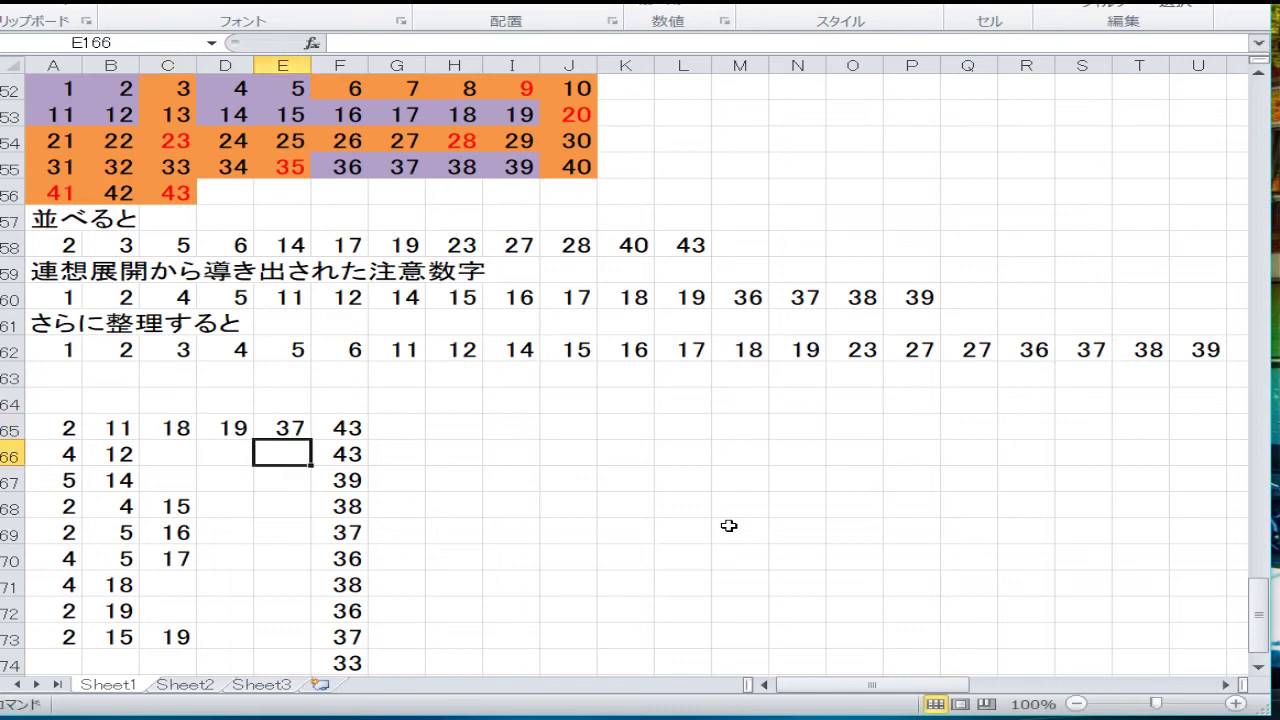
text(28)
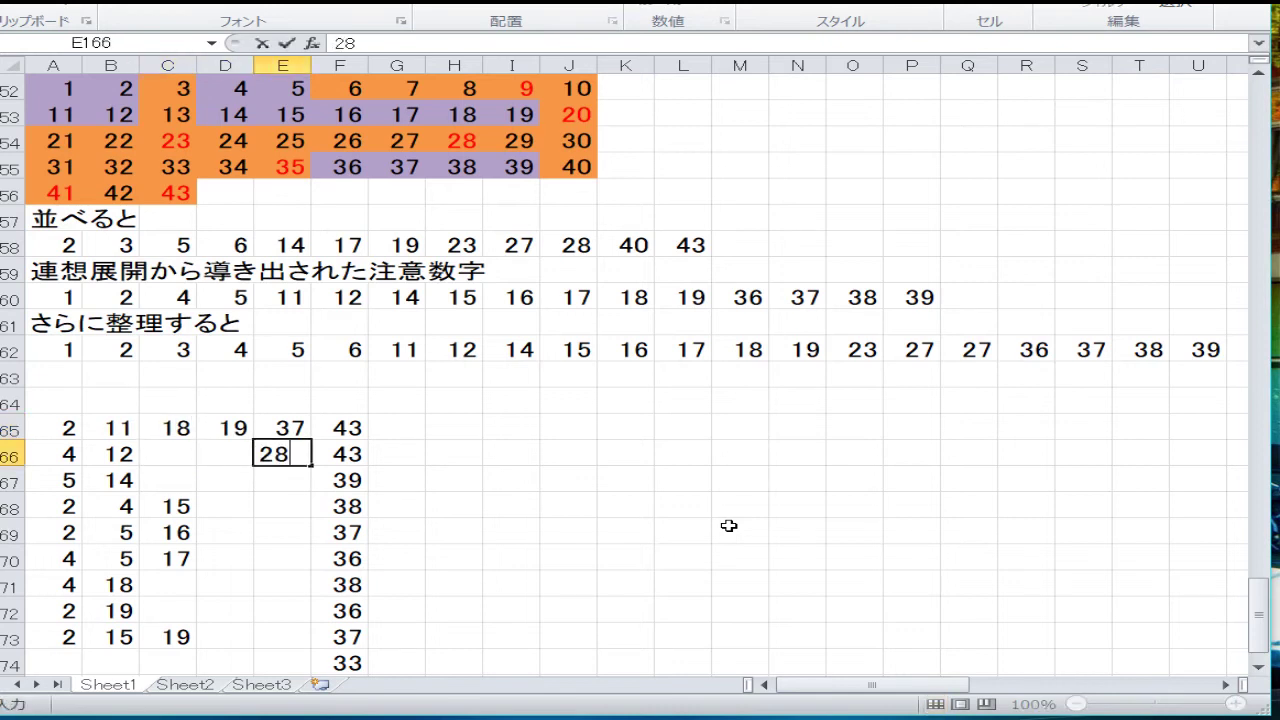
key(Left)
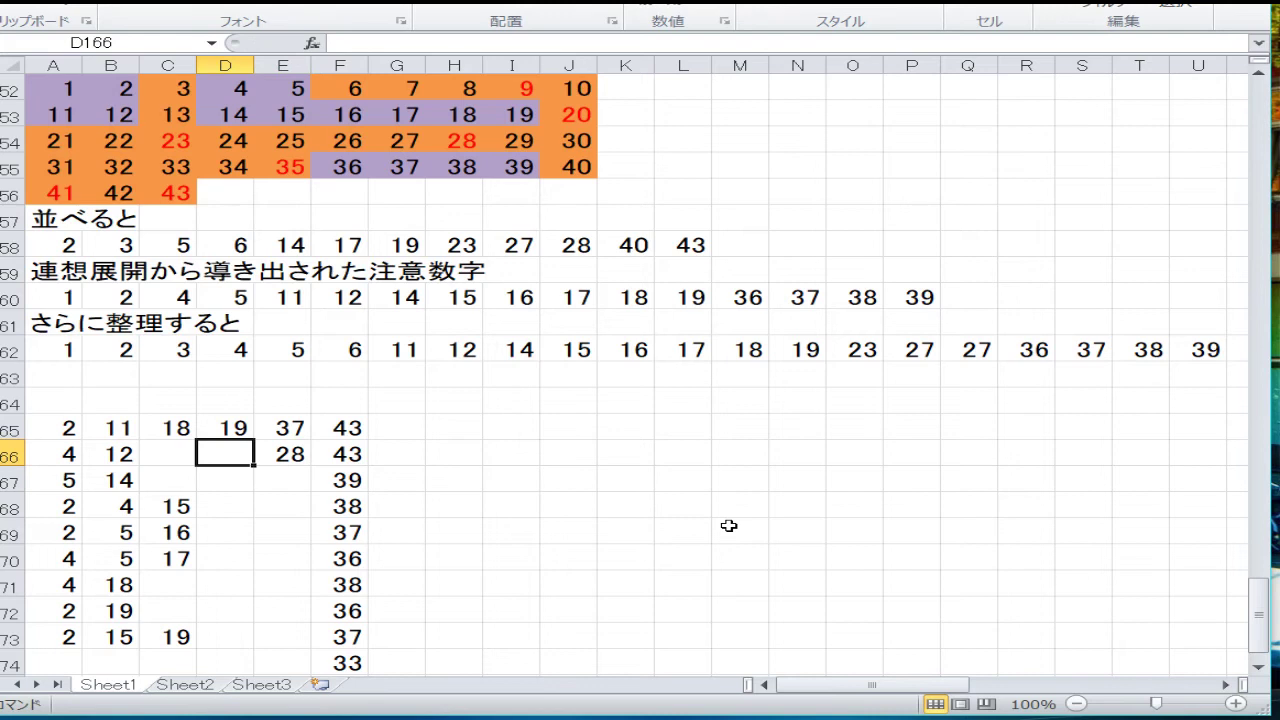
text(2)
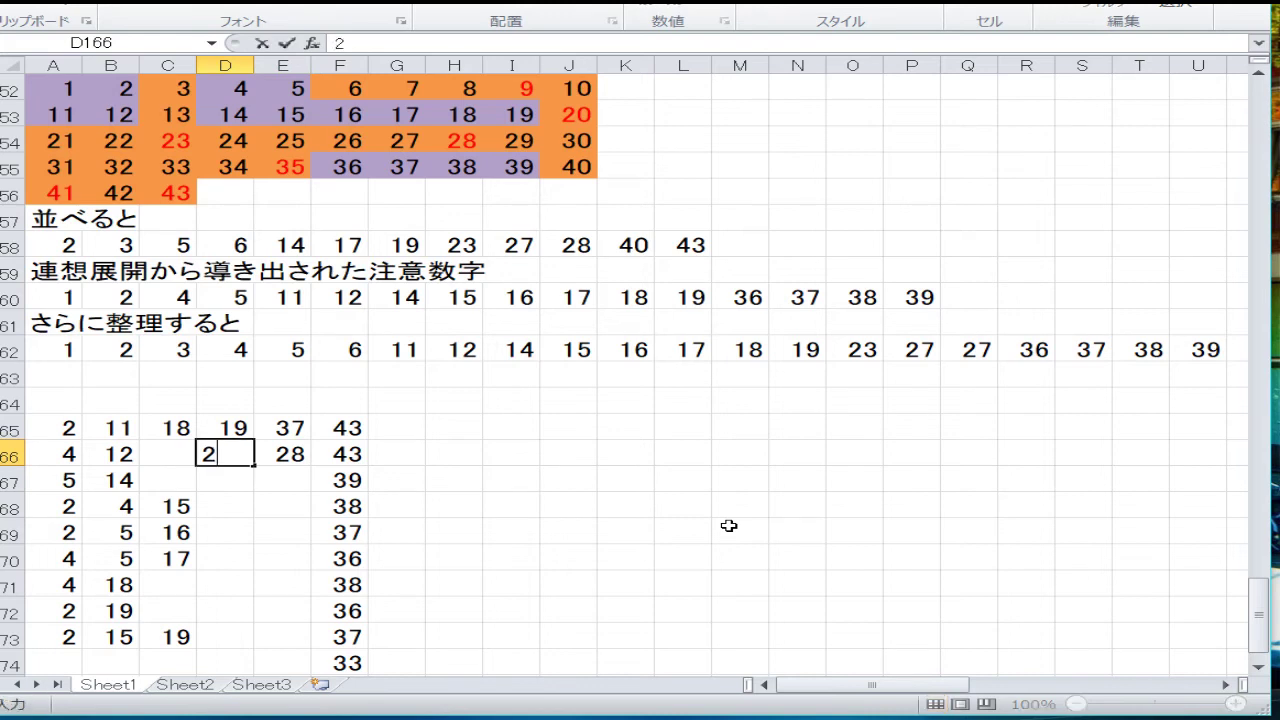
text(3)
key(Left)
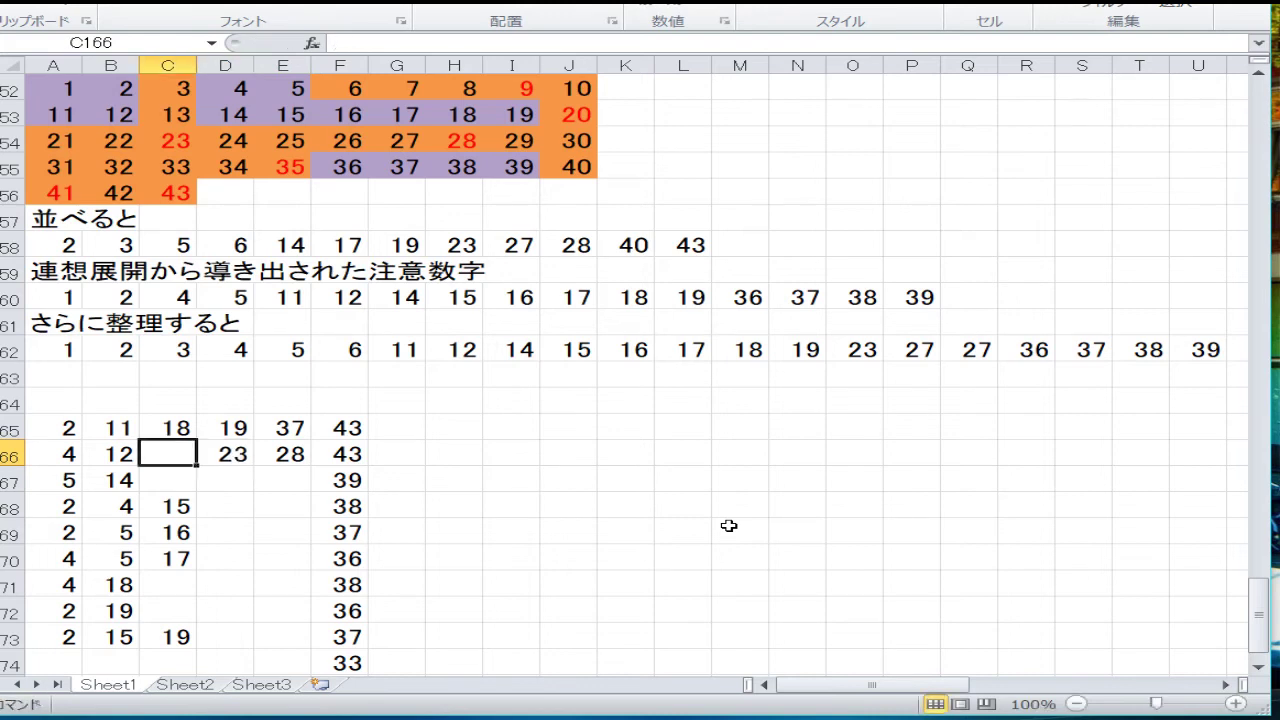
text(16)
key(Return)
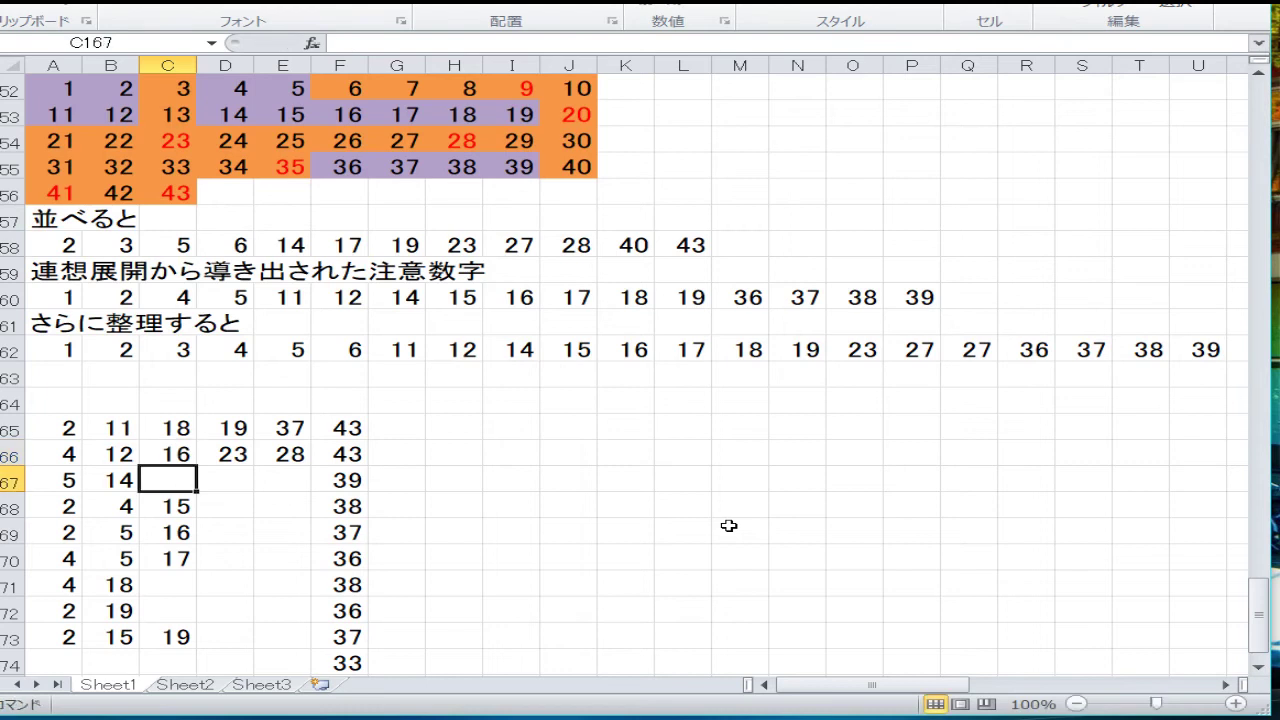
Step: Review the association grid, the number lists beneath it and the partly filled combination rows down to row 176
key(Right)
key(Down)
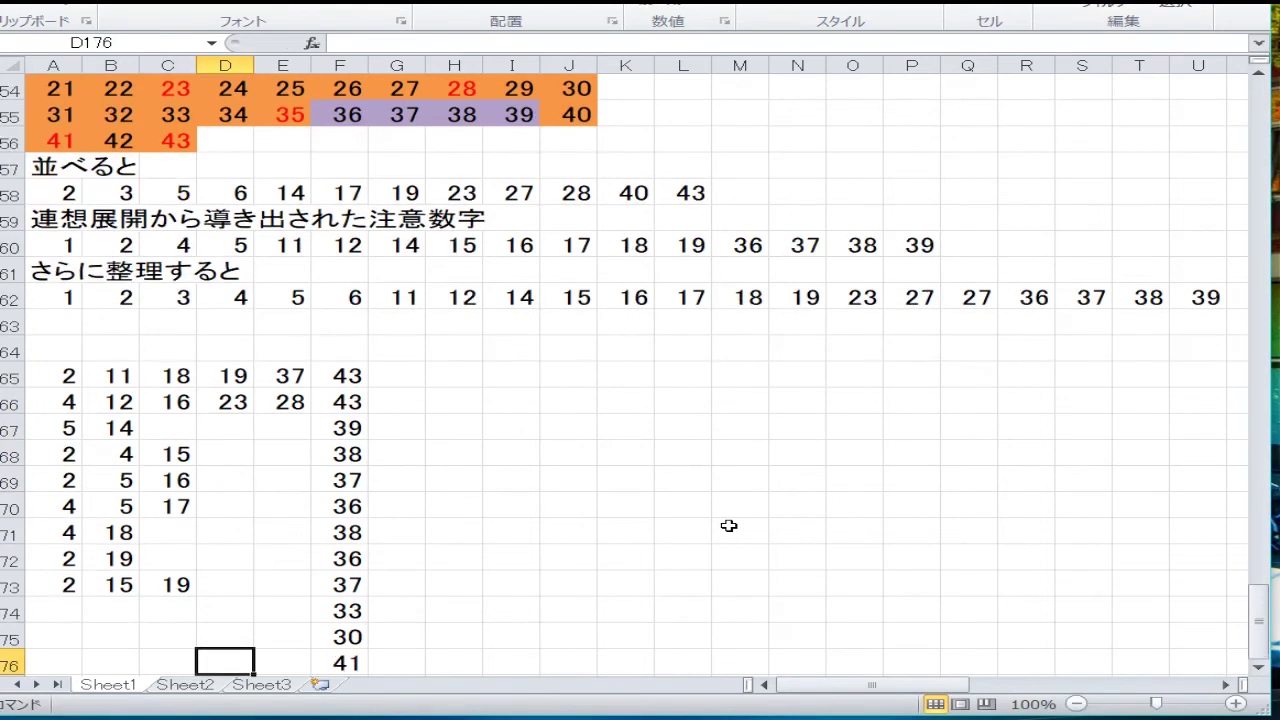
key(Up)
key(Up)
key(Up)
key(Up)
key(Up)
key(Up)
key(Up)
key(Up)
key(Up)
key(Up)
key(Up)
key(Up)
key(Up)
key(Up)
key(Up)
key(Up)
key(Up)
key(Up)
key(Up)
key(Up)
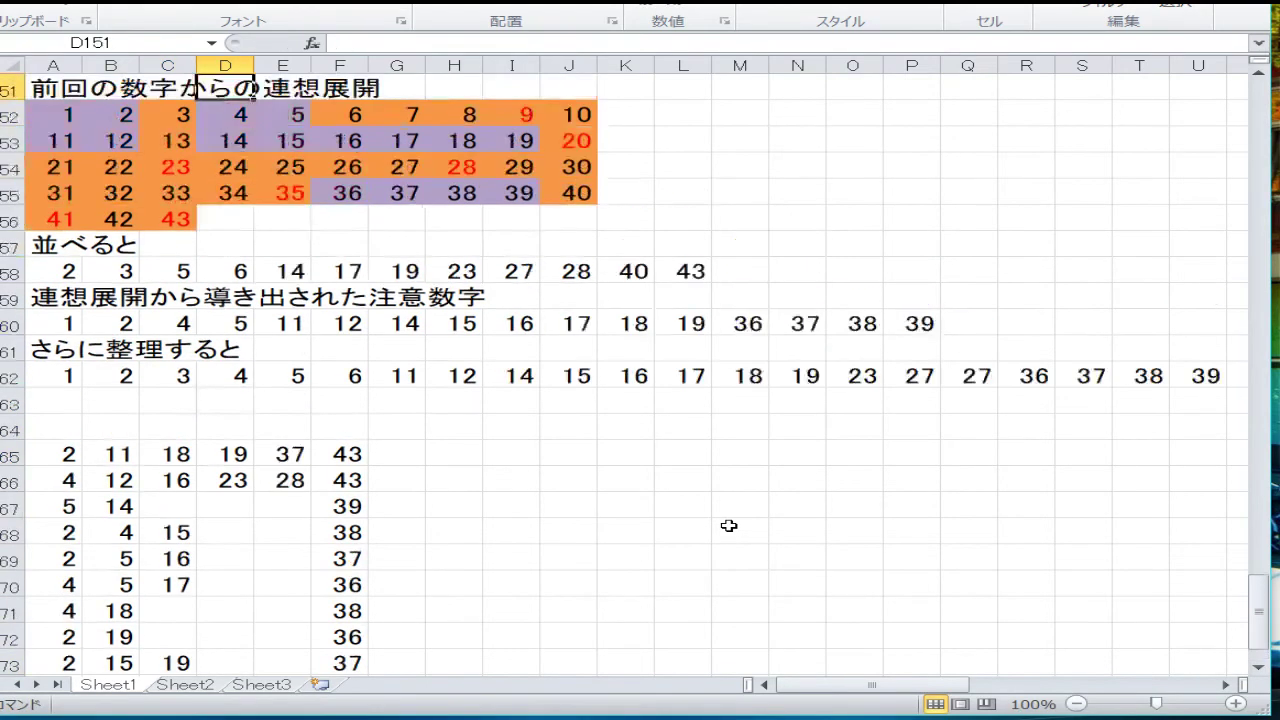
key(Down)
key(Down)
key(Down)
key(Down)
key(Down)
key(Down)
key(Down)
key(Down)
key(Down)
key(Down)
key(Down)
key(Down)
key(Down)
key(Down)
key(Down)
key(Down)
key(Down)
key(Down)
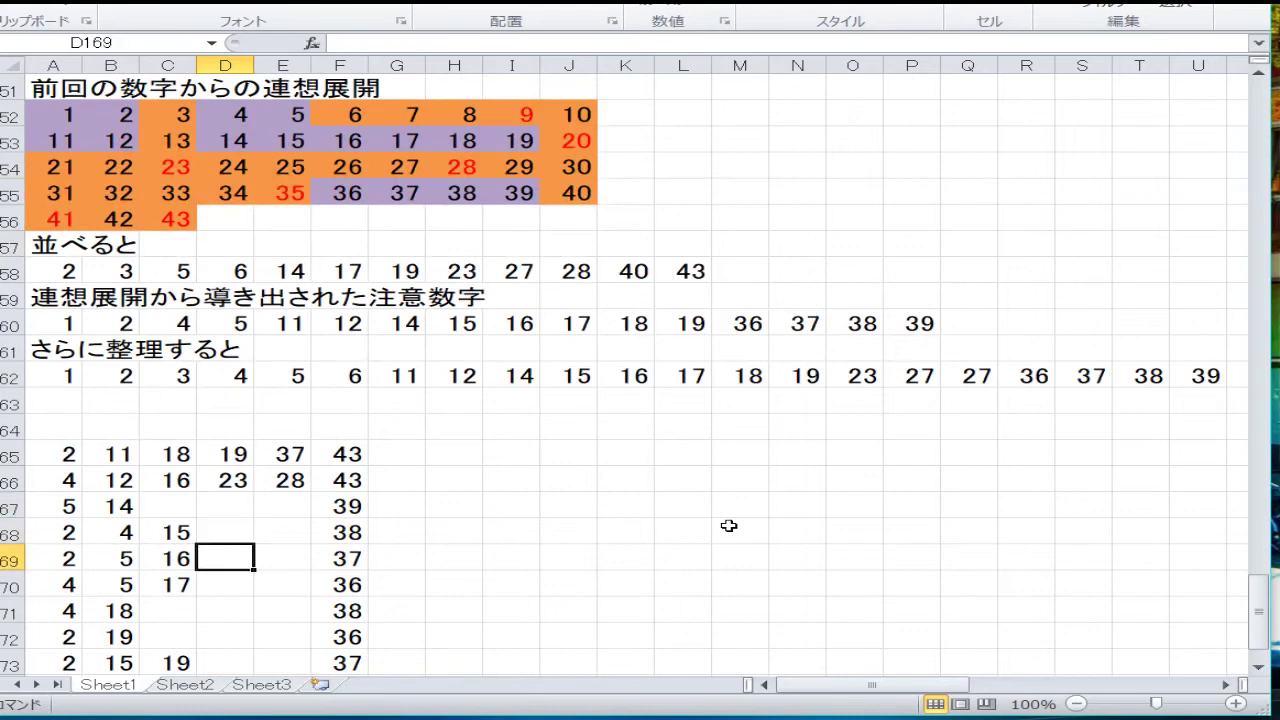
key(Down)
key(Down)
key(Down)
key(Down)
key(Down)
key(Down)
key(Down)
key(Down)
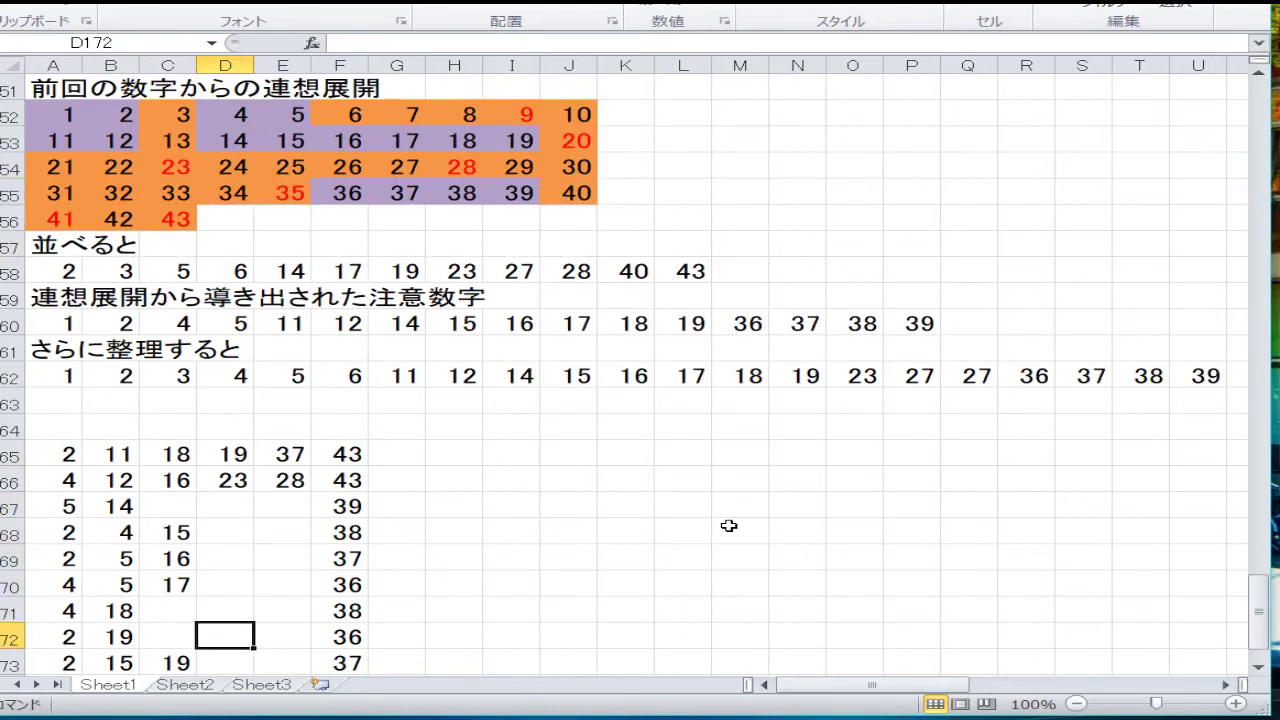
key(Down)
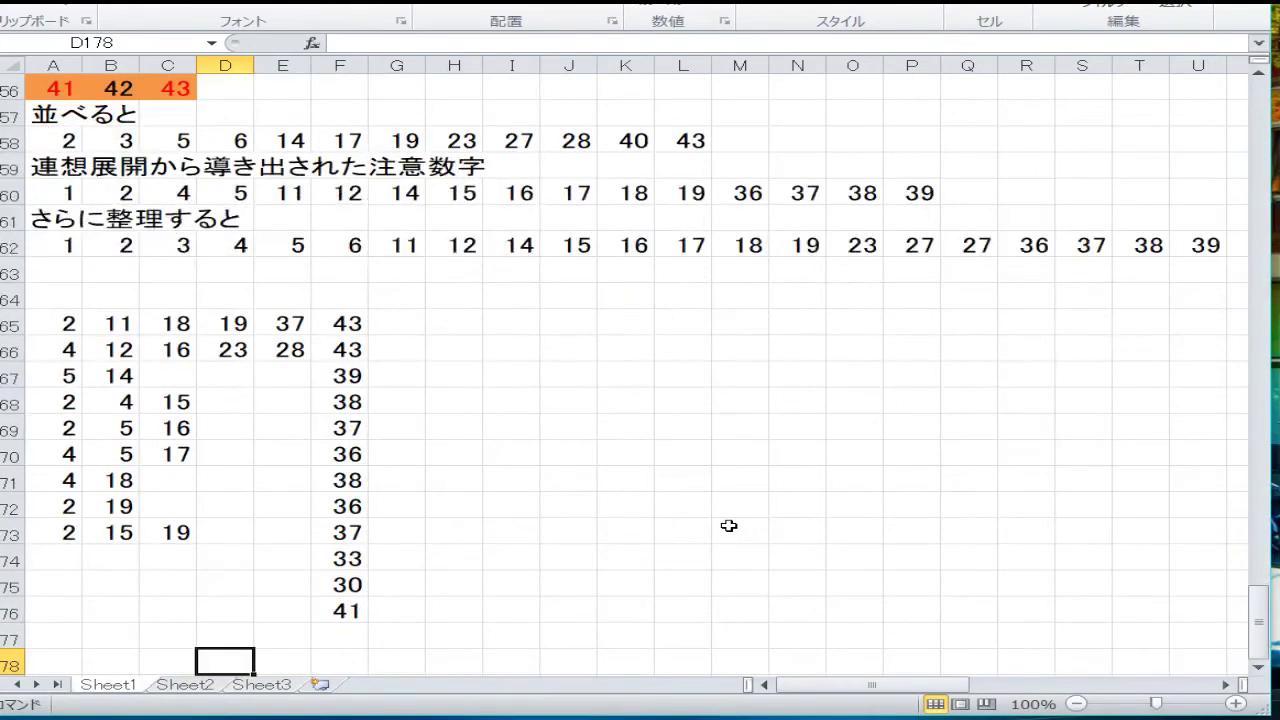
key(Up)
key(Up)
key(Up)
key(Up)
key(Up)
key(Up)
key(Up)
key(Up)
key(Up)
key(Up)
key(Up)
key(Up)
key(Up)
key(Up)
key(Up)
key(Up)
key(Up)
key(Up)
key(Up)
key(Up)
key(Down)
key(Down)
key(Down)
key(Down)
key(Down)
key(Down)
key(Down)
key(Down)
key(Down)
key(Down)
key(Down)
key(Down)
key(Down)
key(Down)
key(Down)
key(Down)
key(Down)
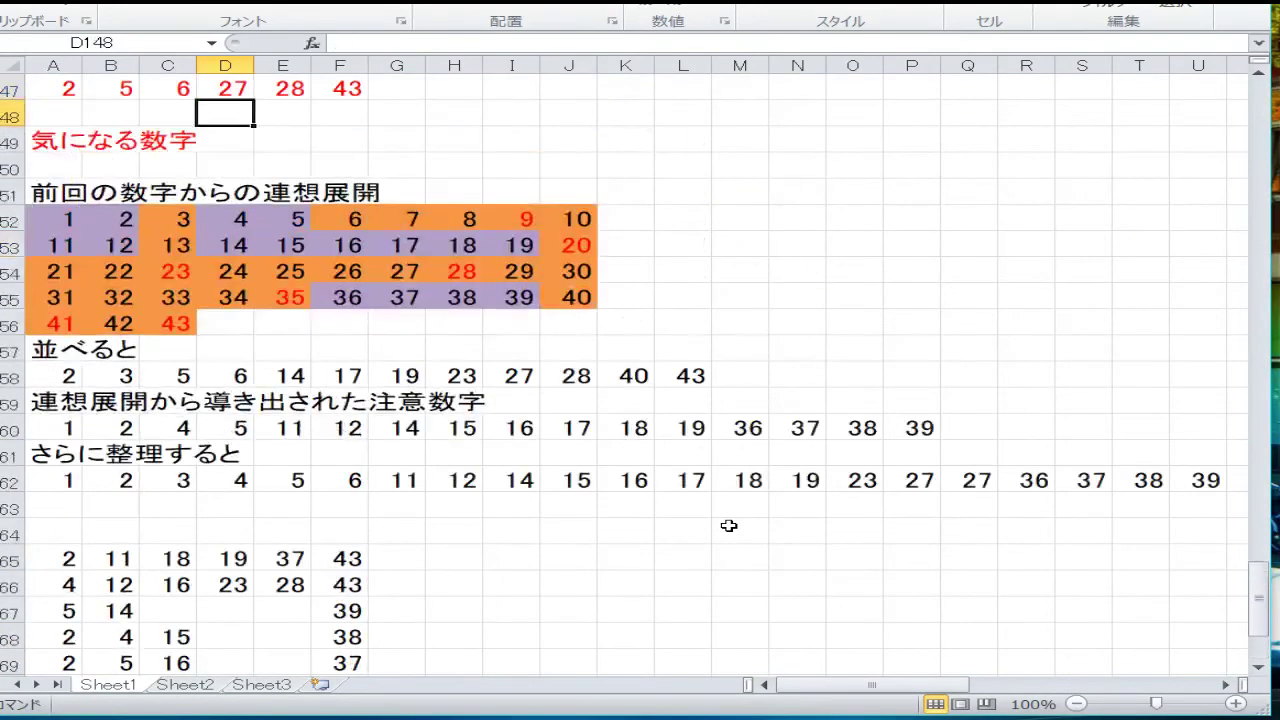
key(Down)
key(Down)
key(Down)
key(Down)
key(Down)
key(Down)
key(Down)
key(Down)
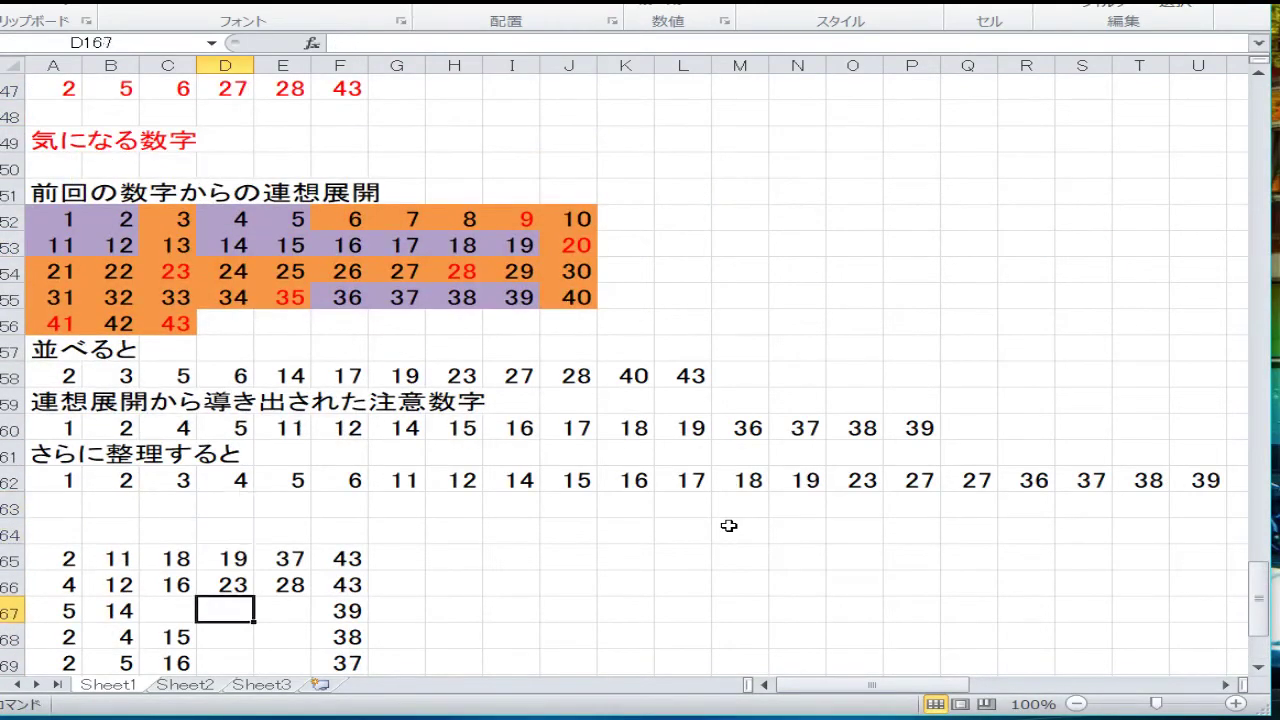
key(Down)
key(Down)
key(Down)
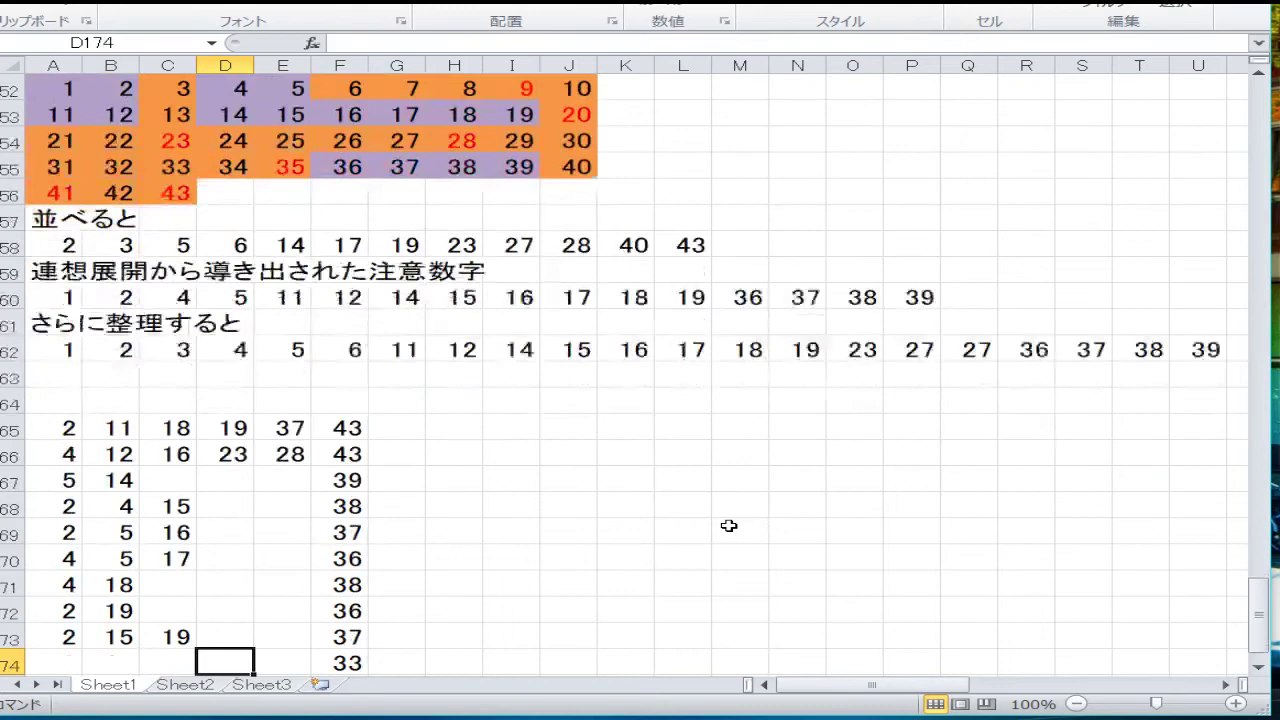
key(Down)
key(Down)
key(Down)
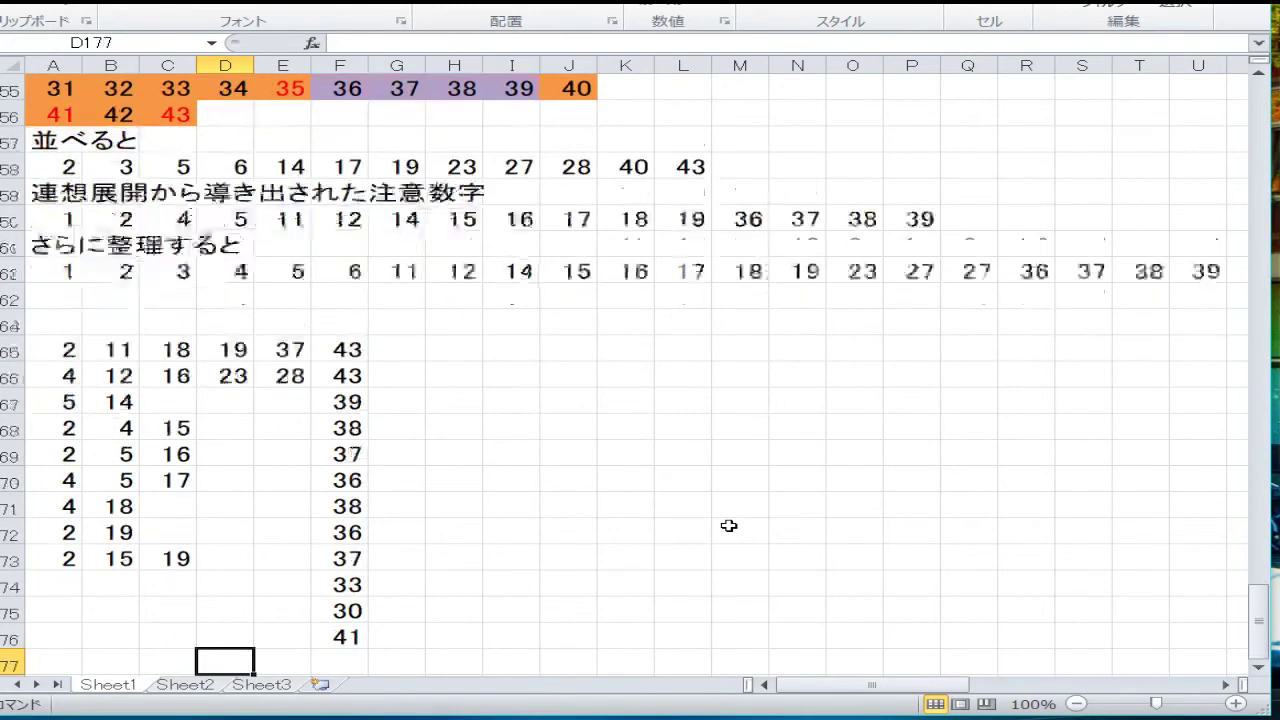
Step: Enter 3 in A174 and A175 as the first number of both combination rows
key(Up)
key(Up)
key(Left)
key(Left)
key(Left)
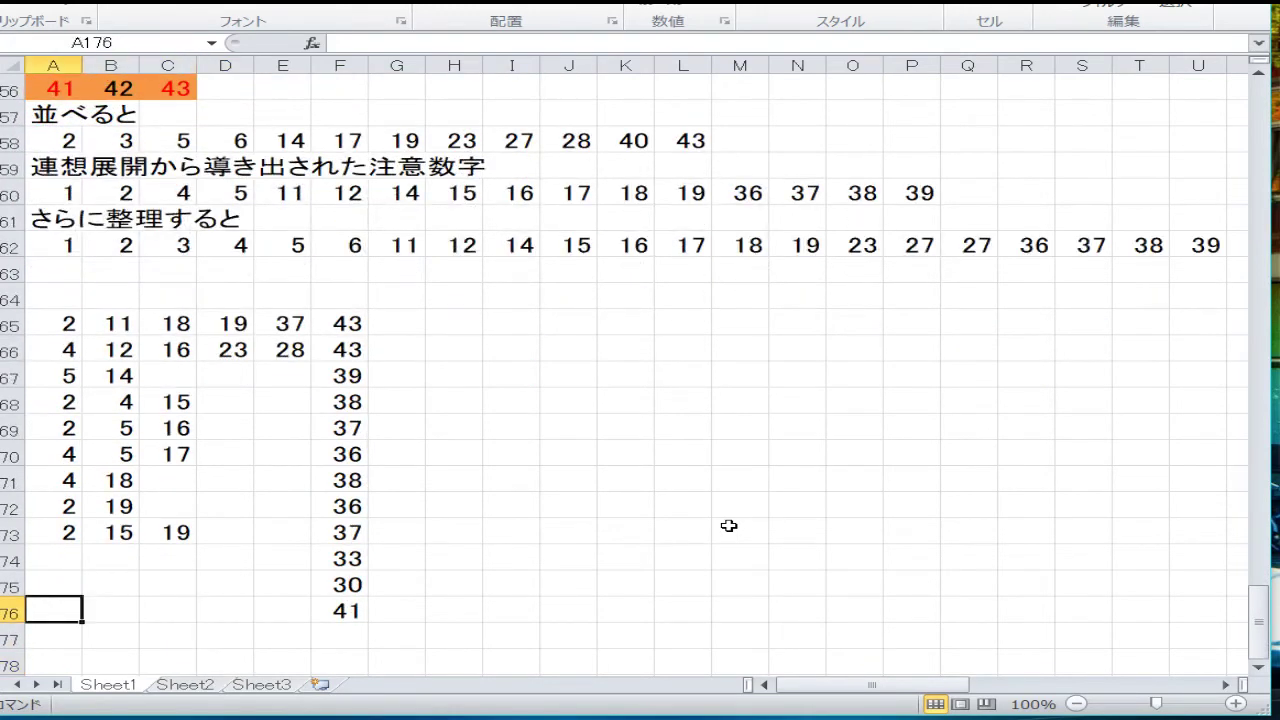
key(Up)
key(Up)
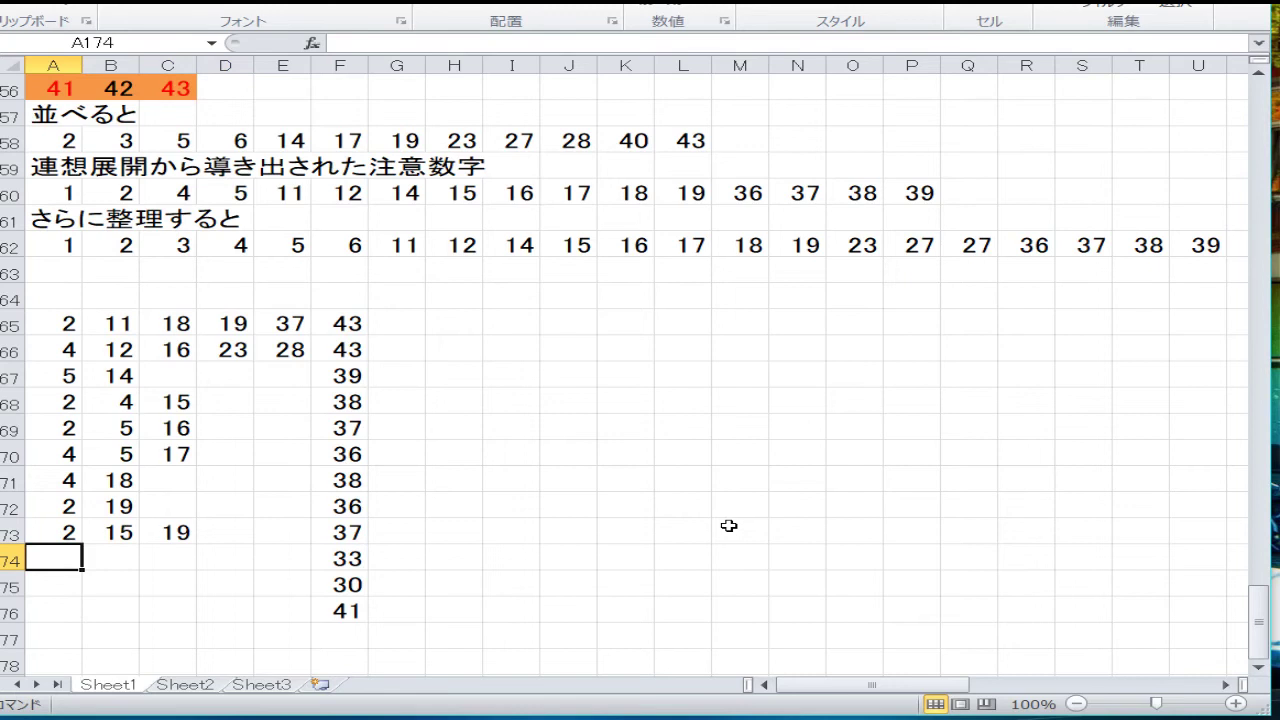
text(3)
key(Return)
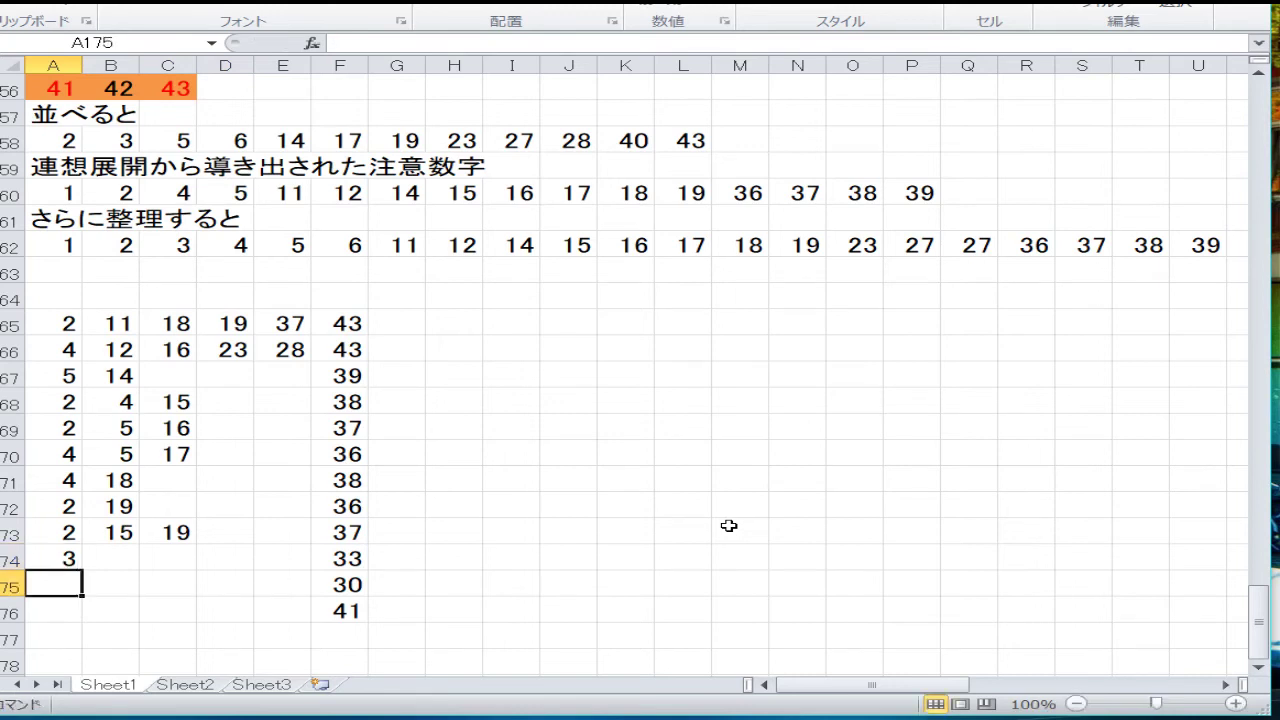
text(3)
key(Return)
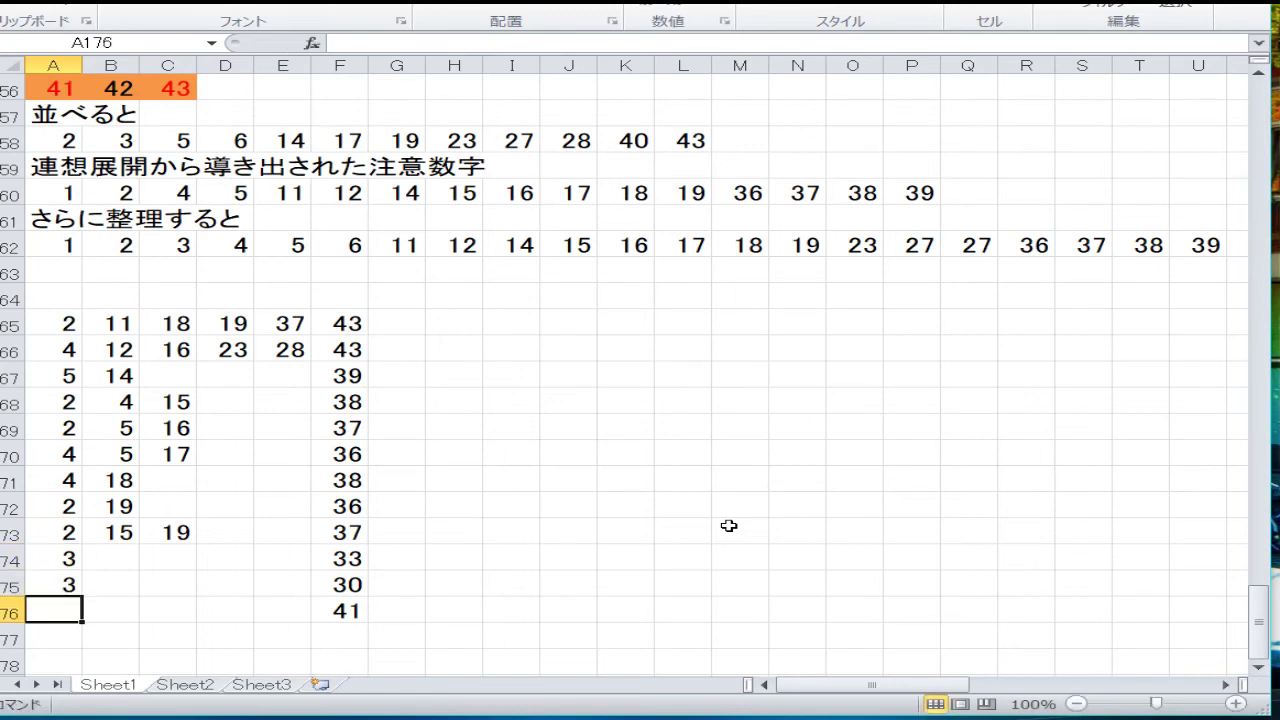
Step: Enter 2 in A176 as the first number of that combination row
text(2)
key(Right)
Step: Complete the combination in row 174 with 11, 12, 15 and 28 in columns B to E
key(Up)
key(Up)
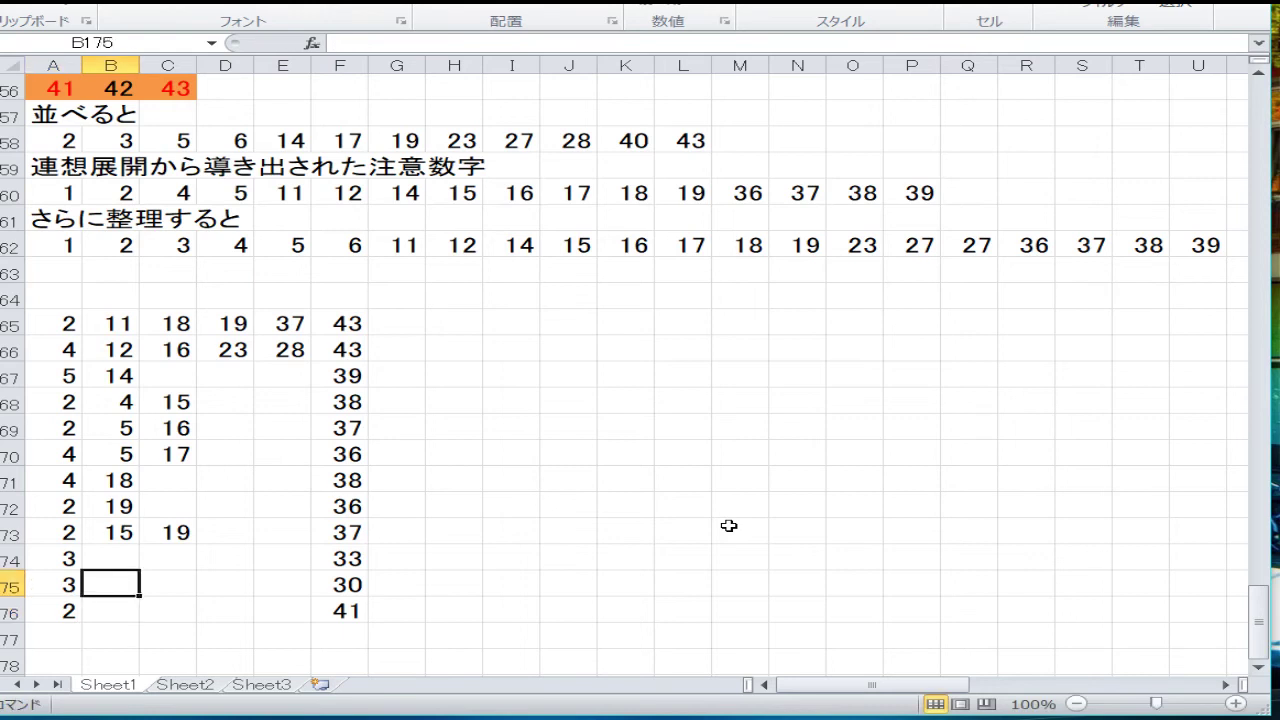
key(Up)
key(Up)
key(Up)
key(Up)
key(Up)
key(Up)
key(Down)
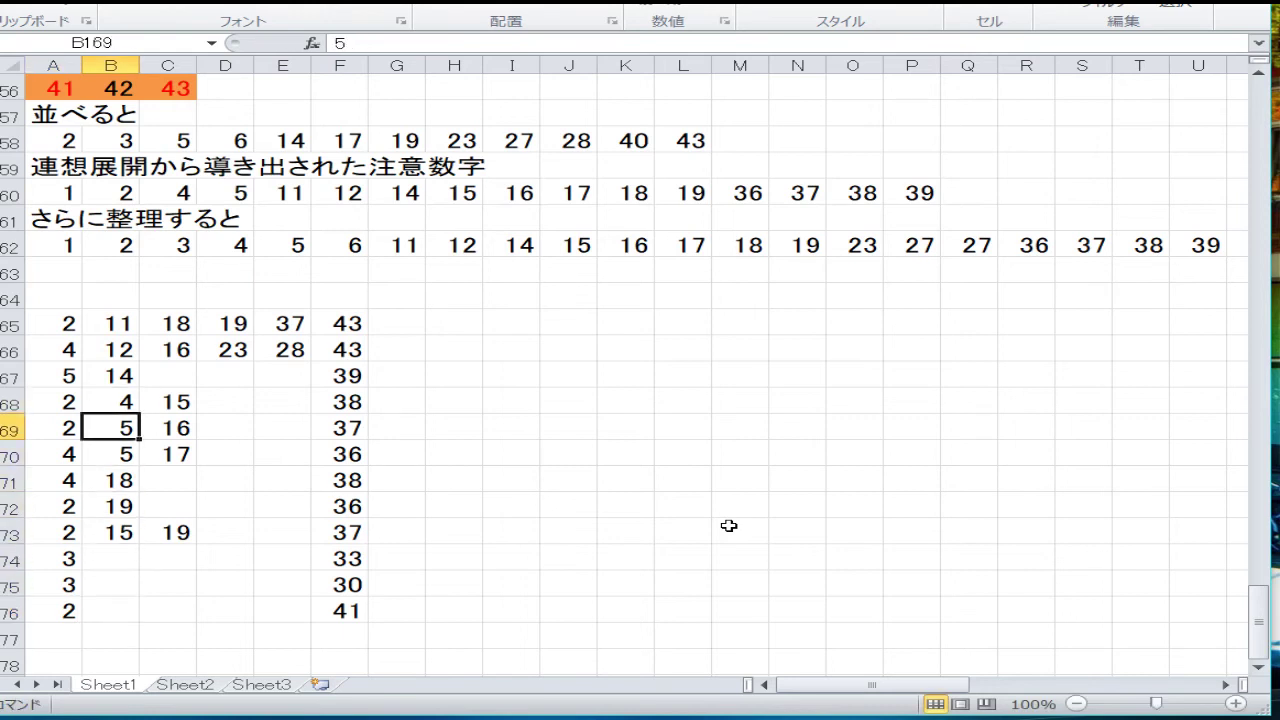
key(Down)
key(Down)
key(Down)
key(Down)
key(Down)
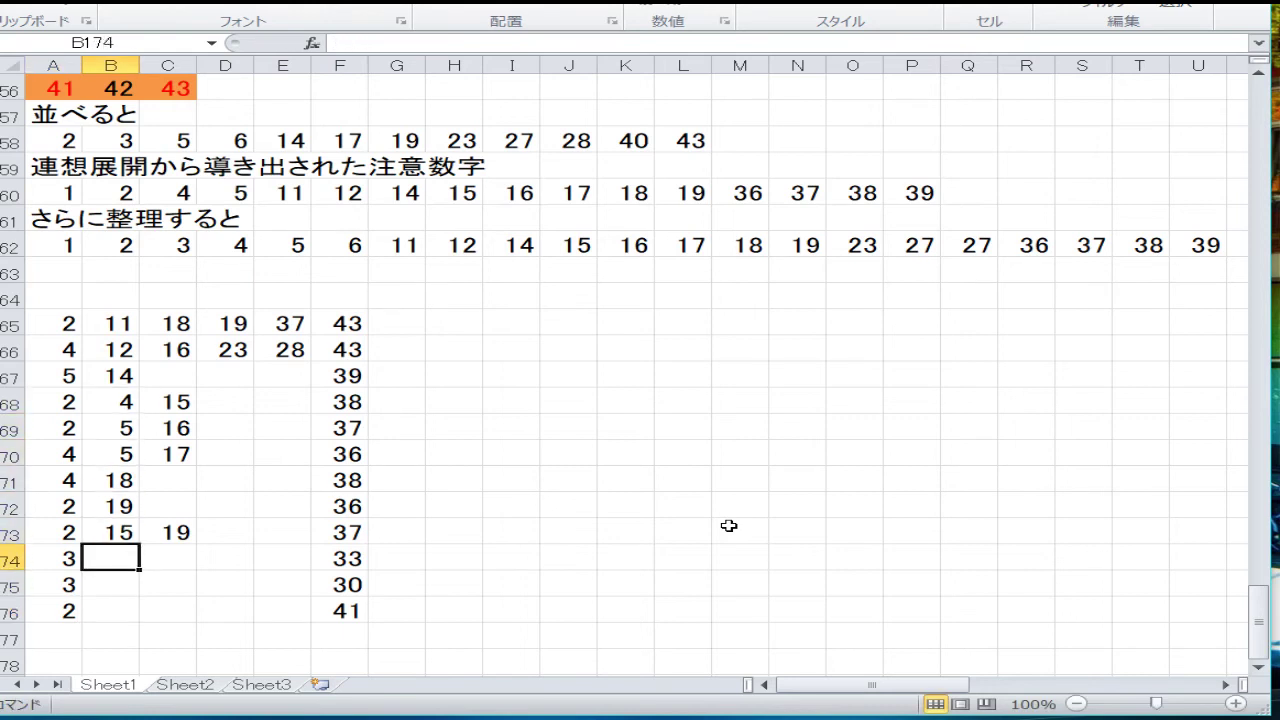
text(11)
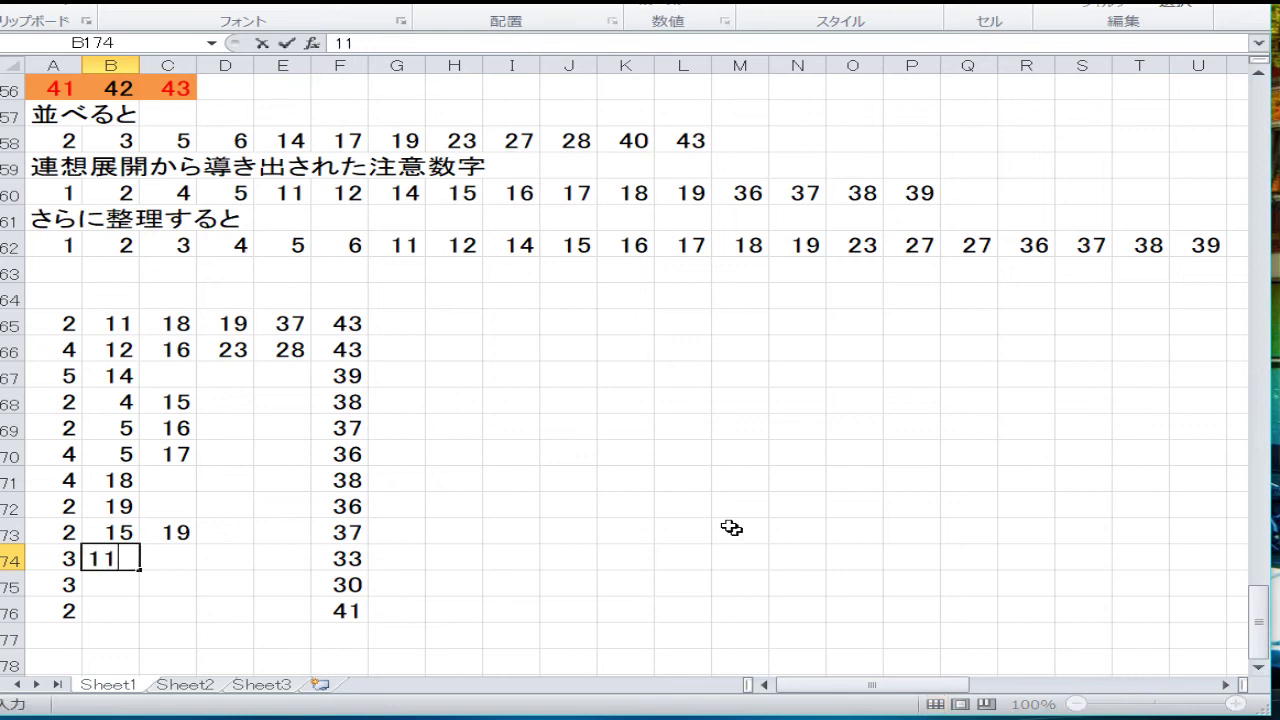
key(Right)
text(12)
key(Right)
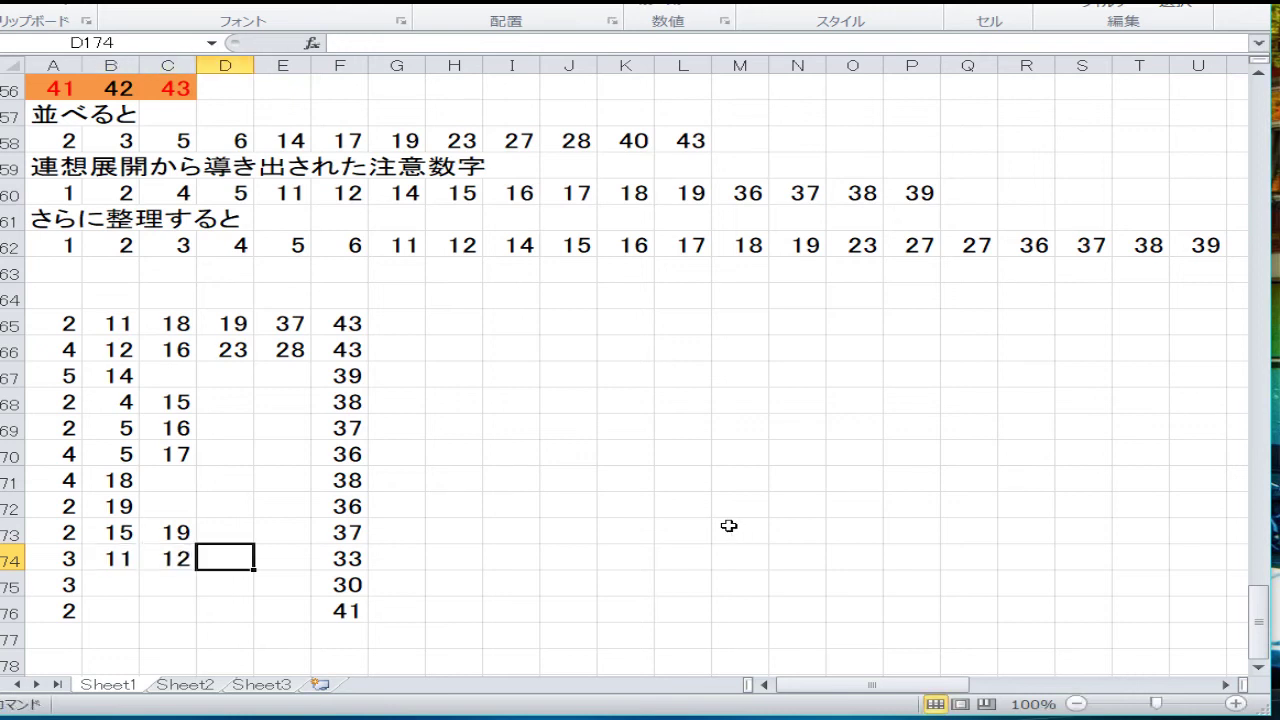
text(15)
key(Right)
text(28)
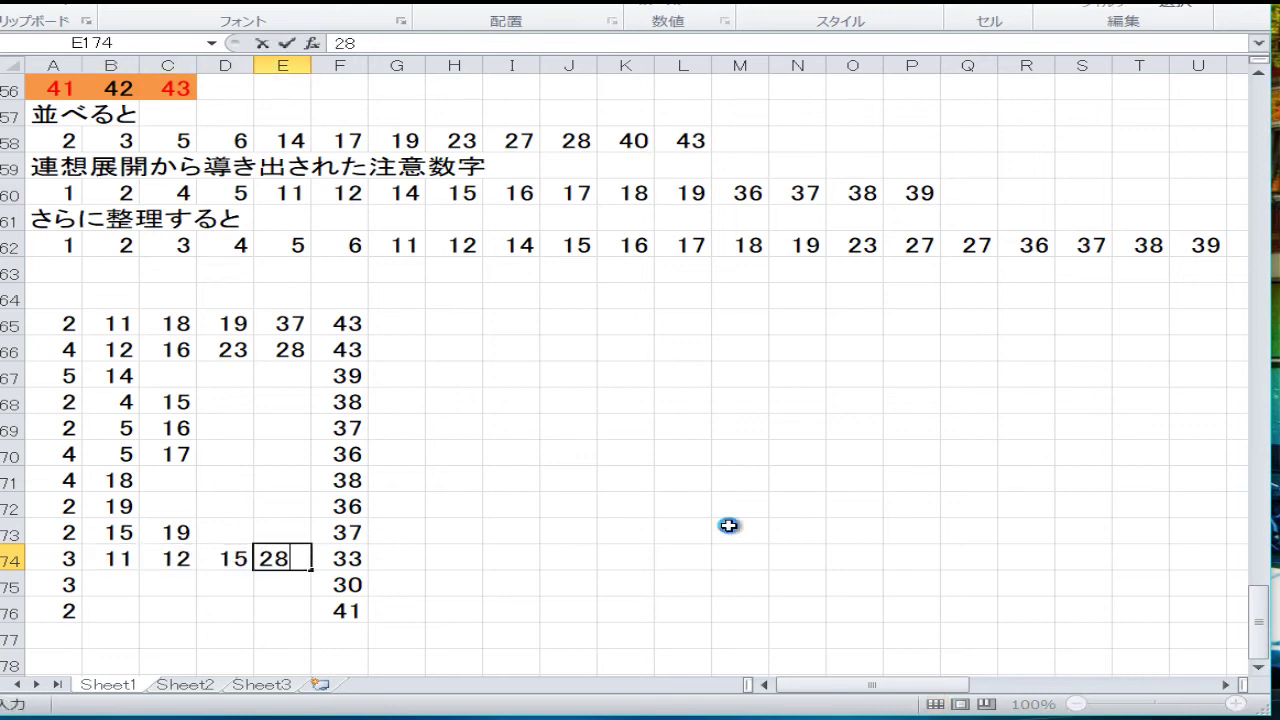
key(Return)
Step: Add 8 and 14 to the combination in row 176 in columns B and C
key(Left)
key(Left)
key(Left)
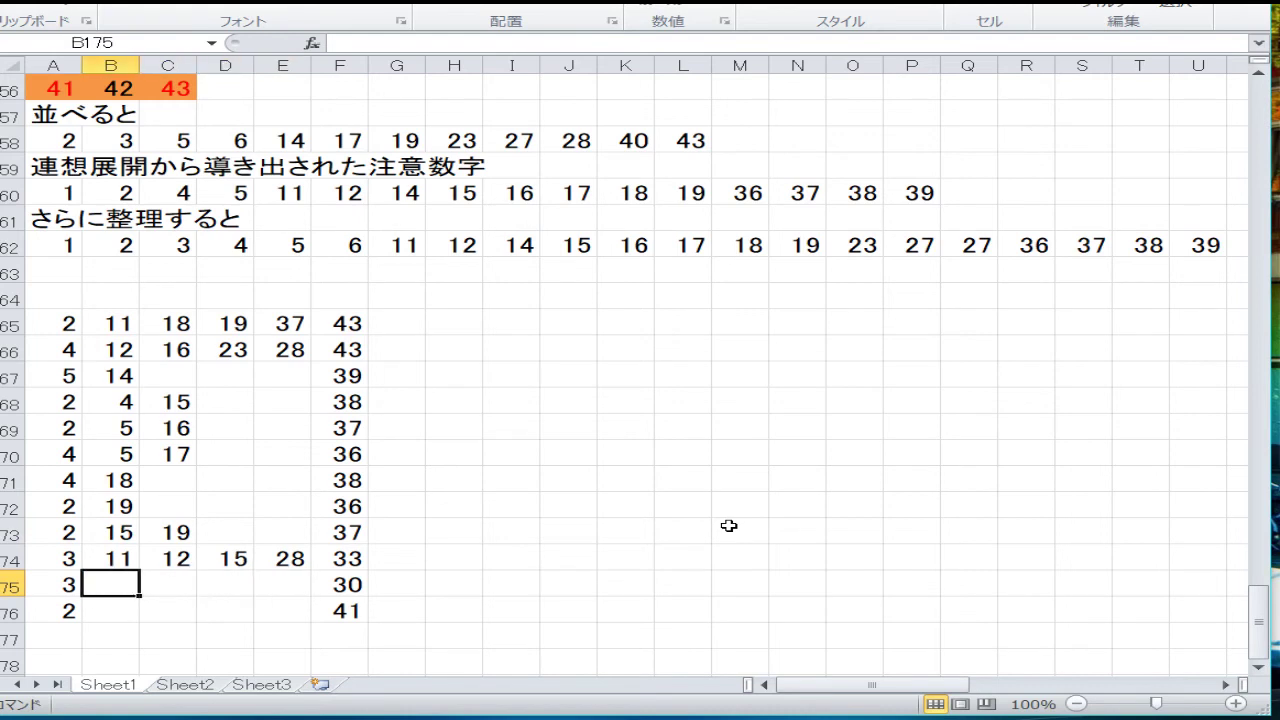
key(Down)
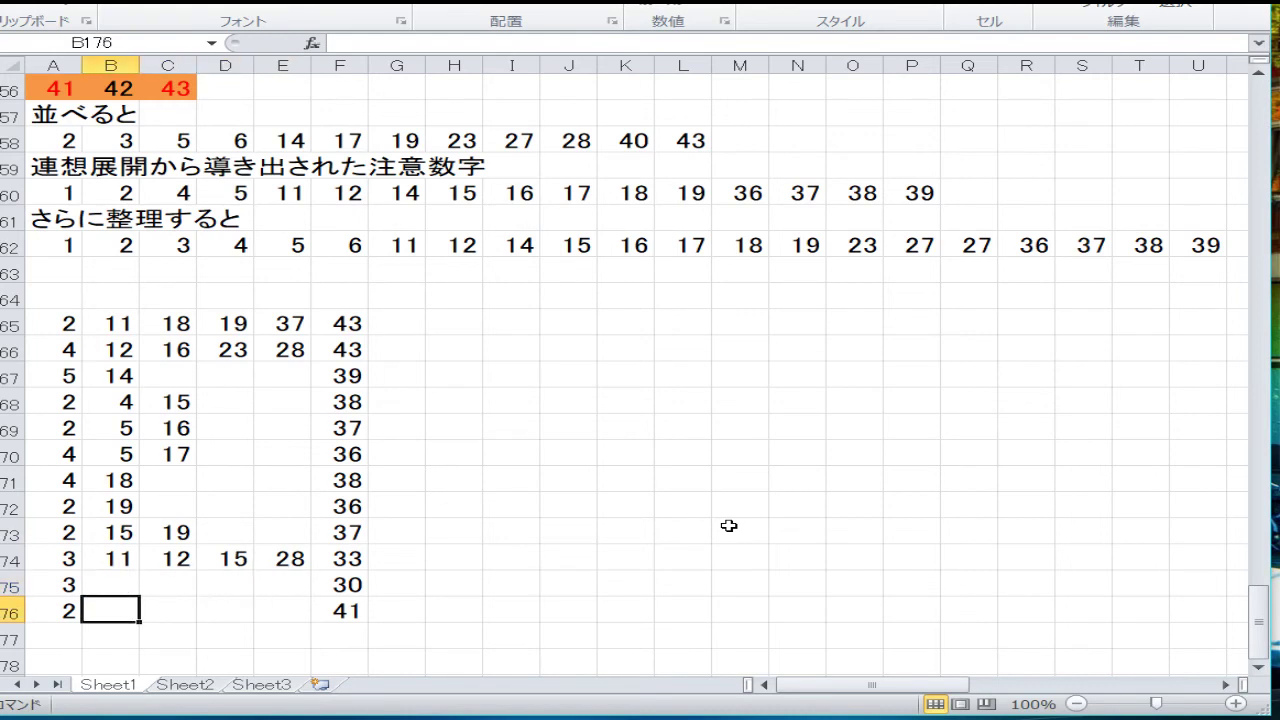
text(8)
key(Right)
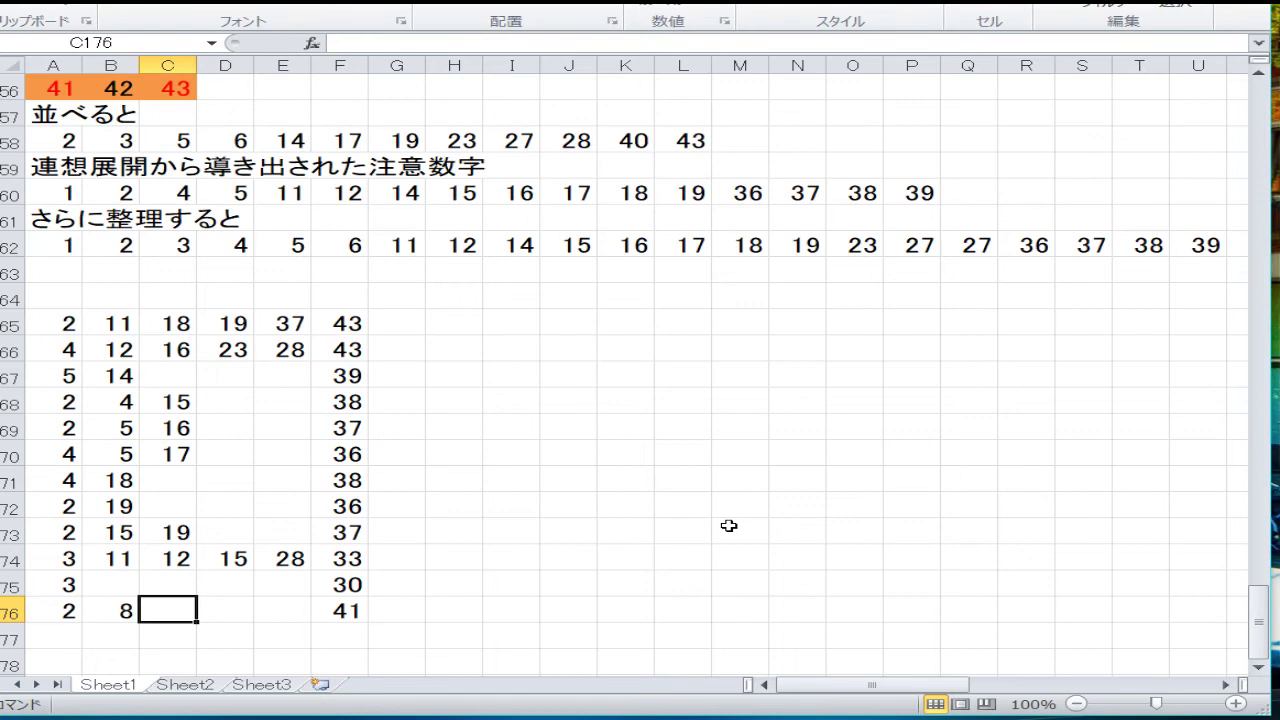
text(14)
key(Right)
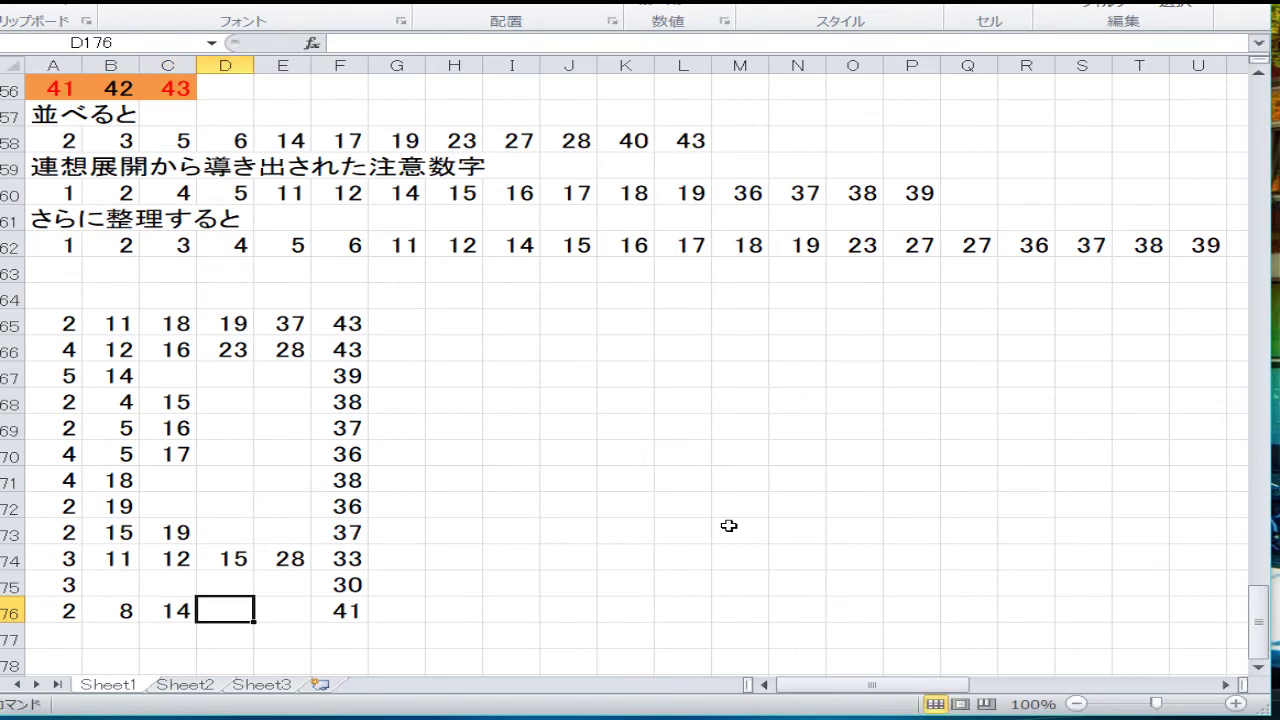
Step: Enter 6 in B175 as the second number of that combination row
key(Up)
key(Left)
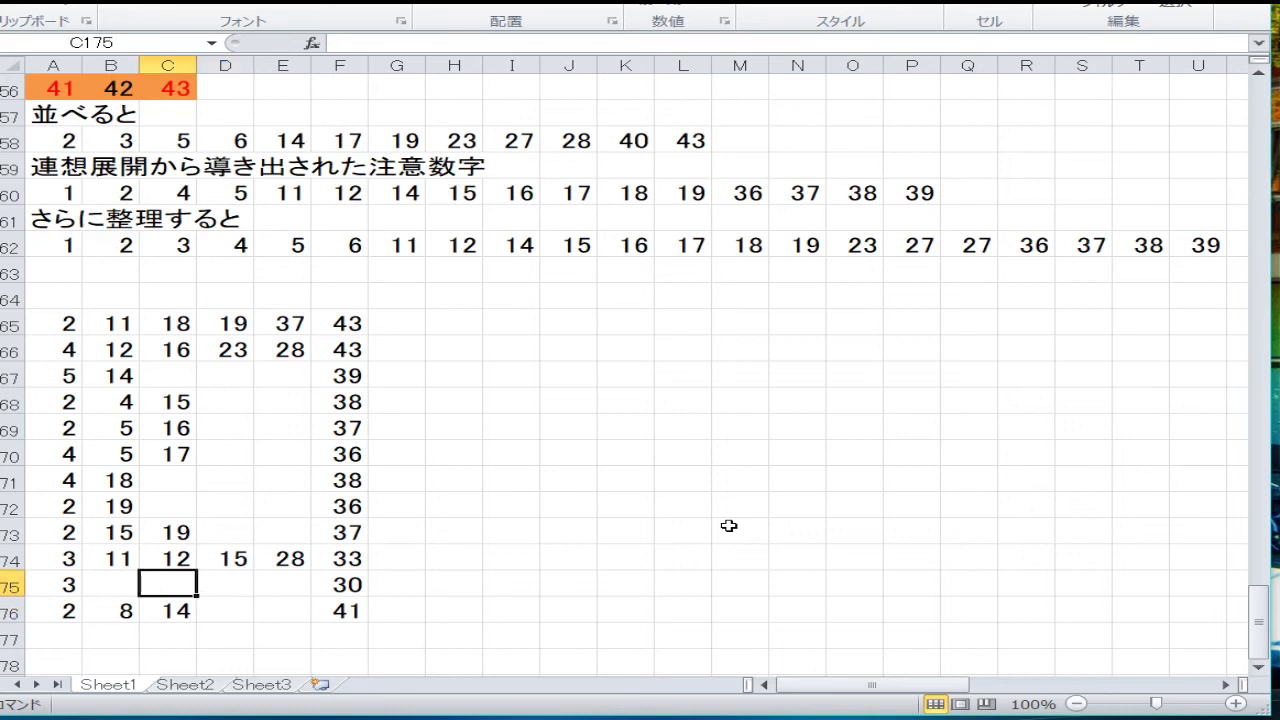
key(Left)
text(6)
key(Right)
Step: Check the gaps in column C of the combination rows between 171 and 175
key(Up)
key(Up)
key(Up)
key(Up)
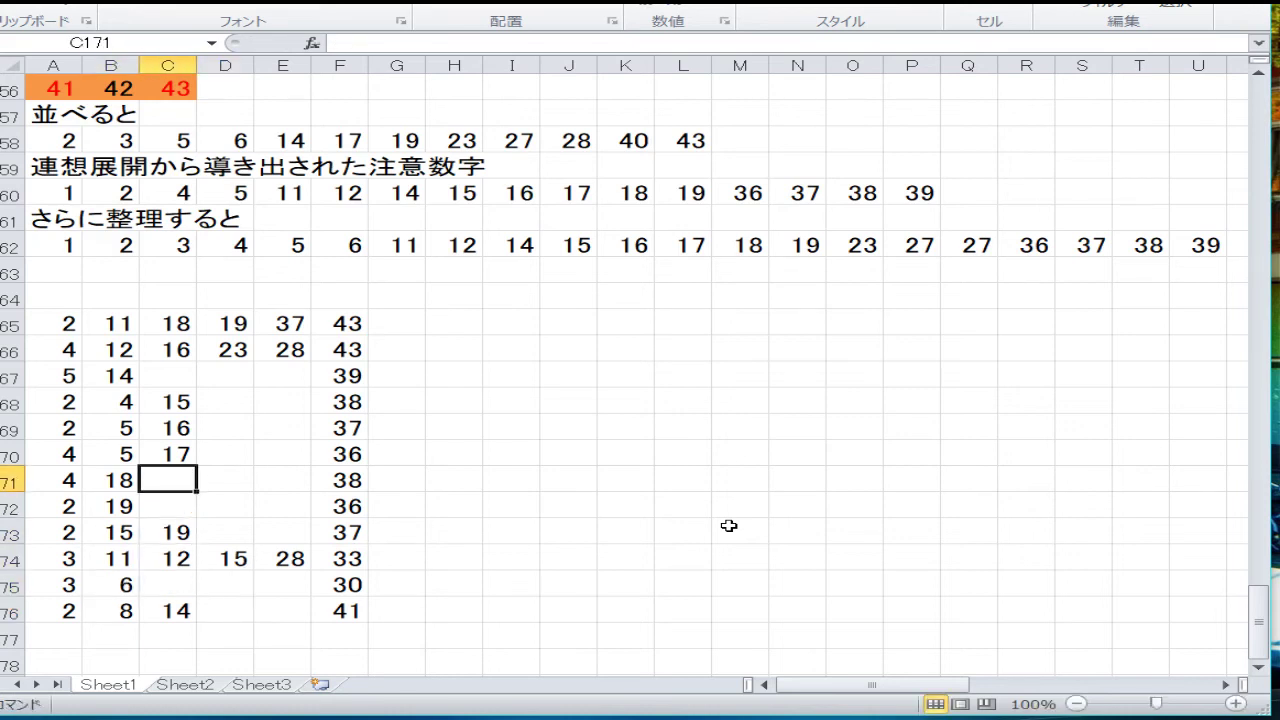
key(Down)
key(Down)
key(Down)
key(Down)
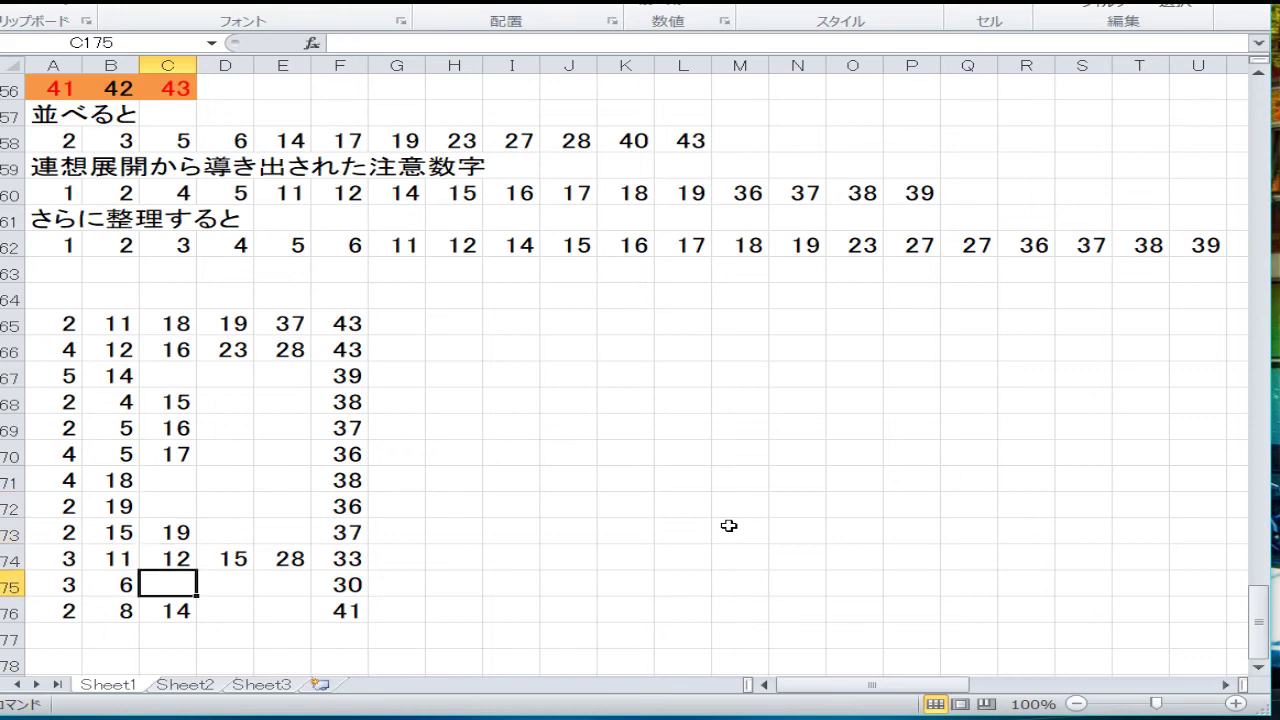
Step: Add a new combination in row 177 with 2, 6, 15, 19, 33 and 39 in columns A to F
key(Down)
key(Down)
key(Left)
key(Left)
text(2)
key(Right)
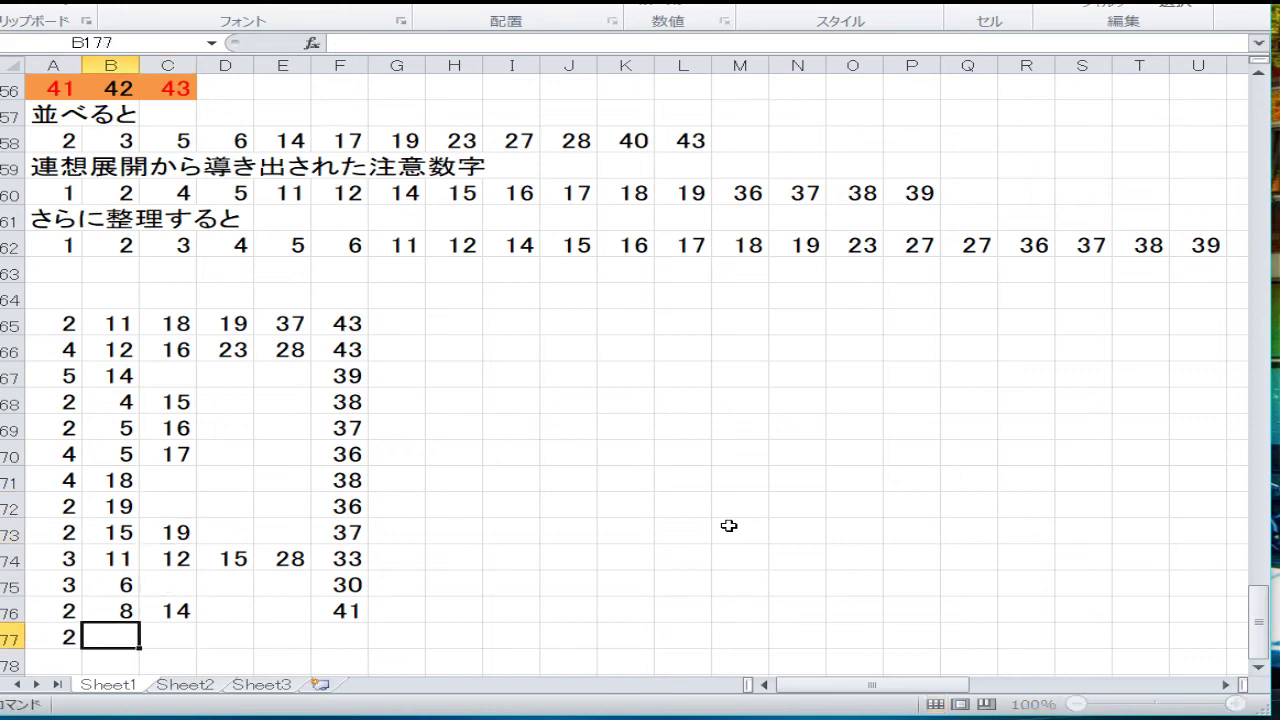
text(6)
key(Right)
text(15)
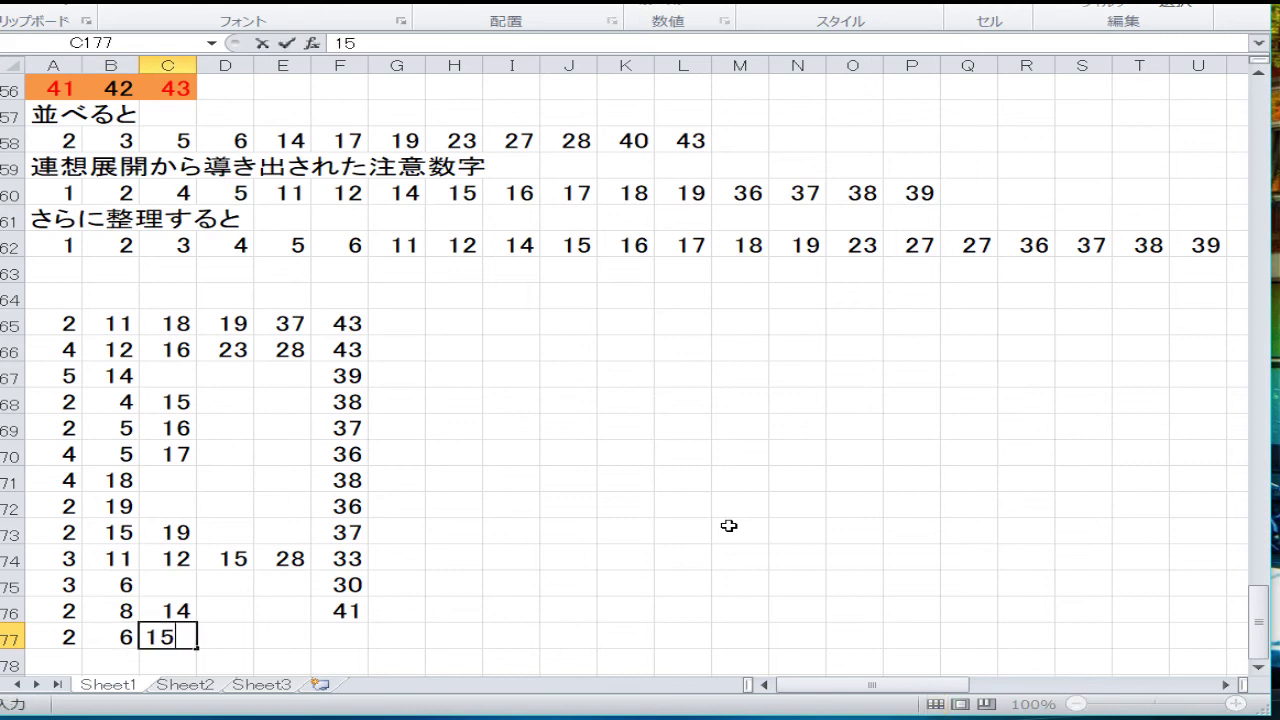
key(Right)
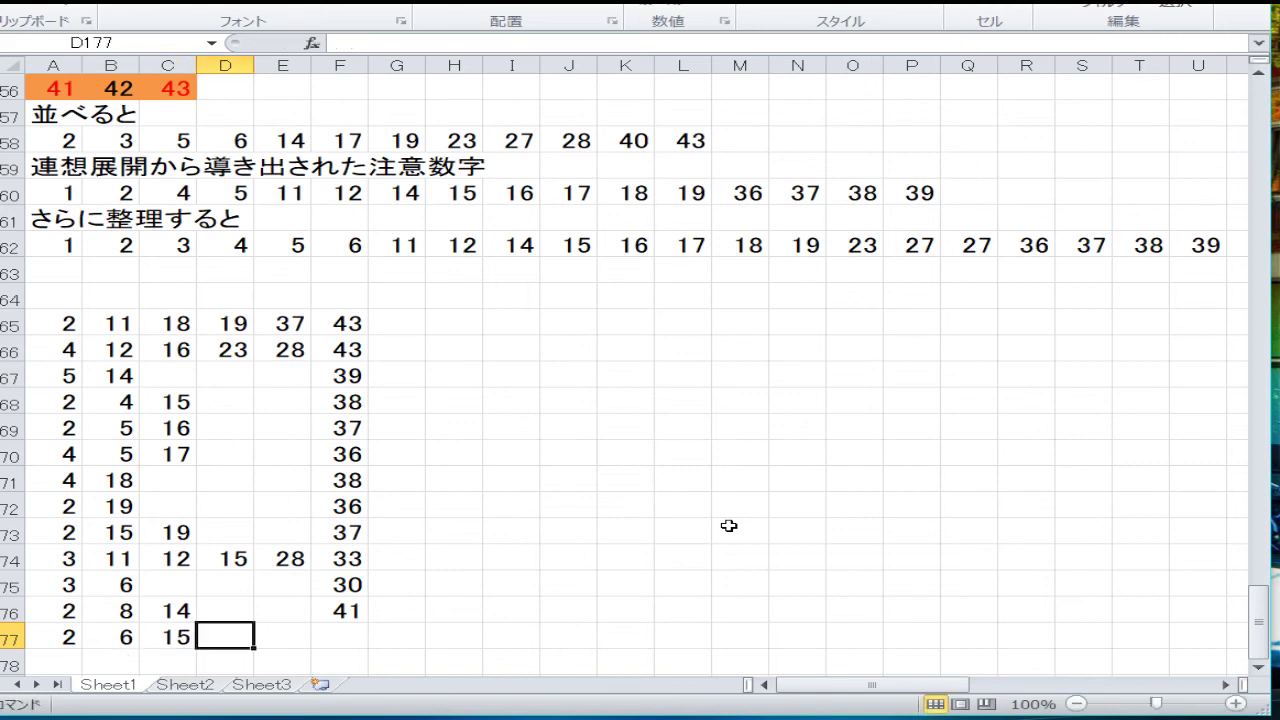
text(19)
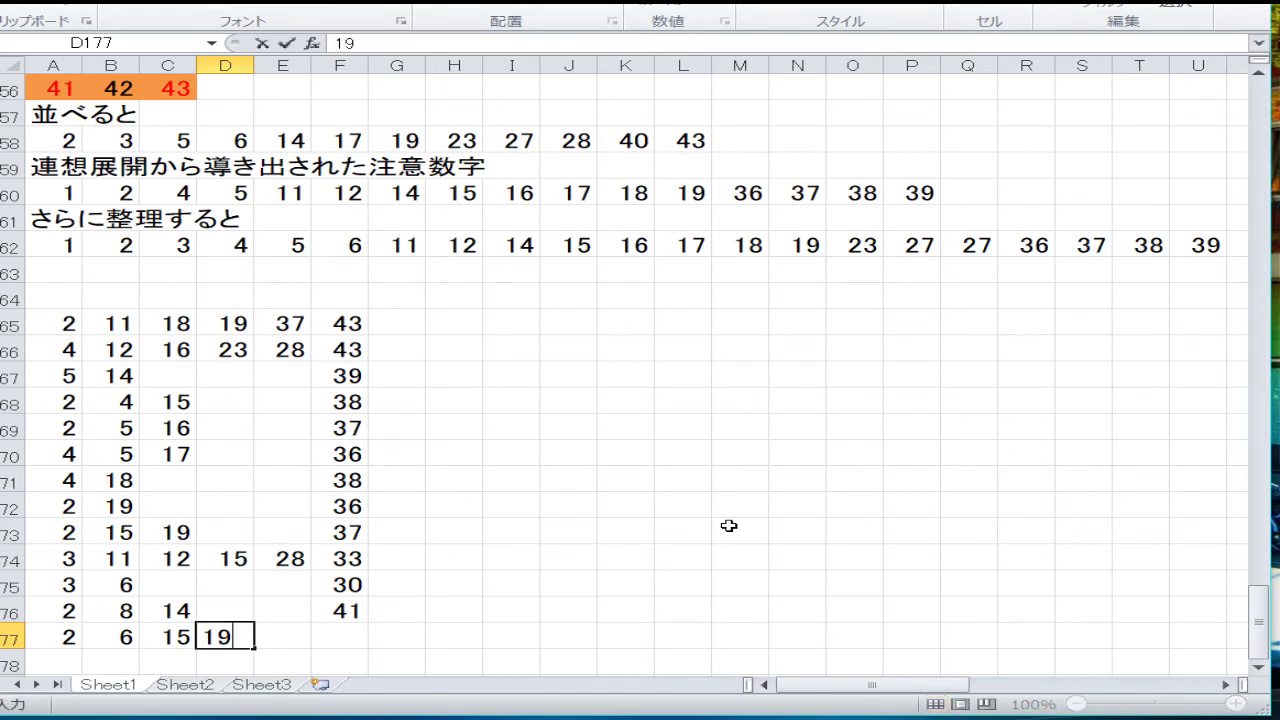
key(Right)
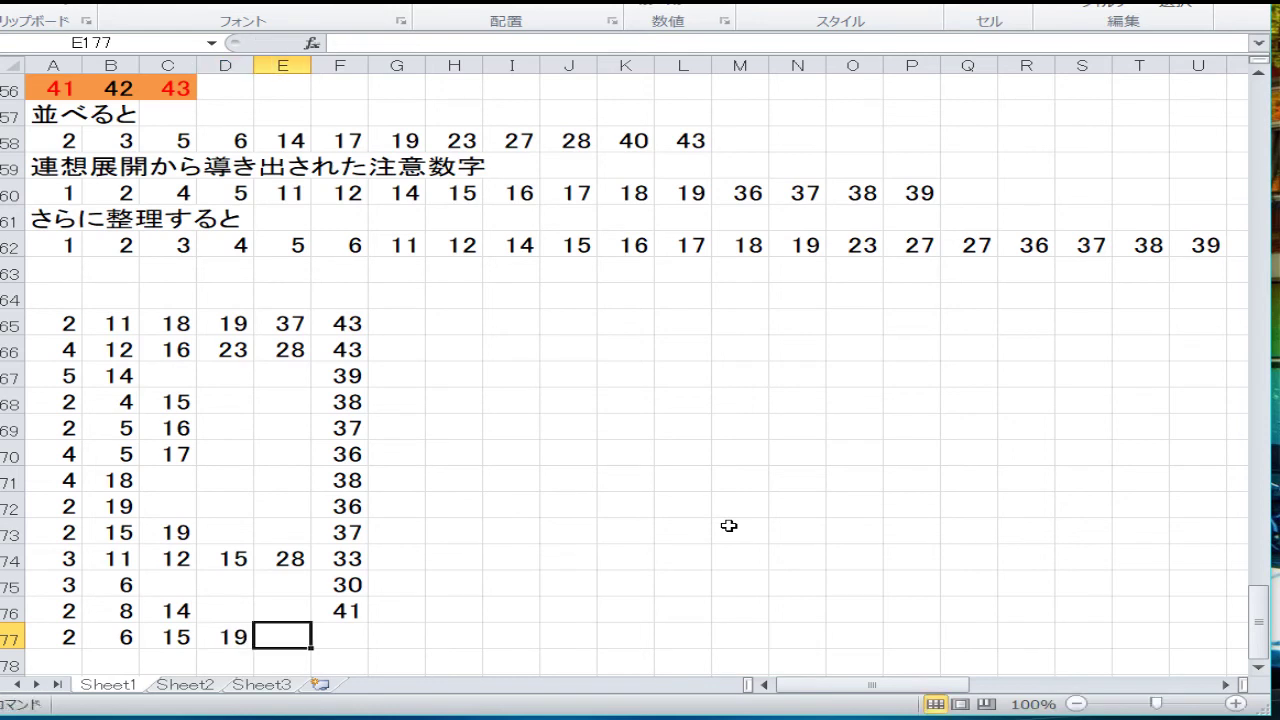
text(33)
key(Right)
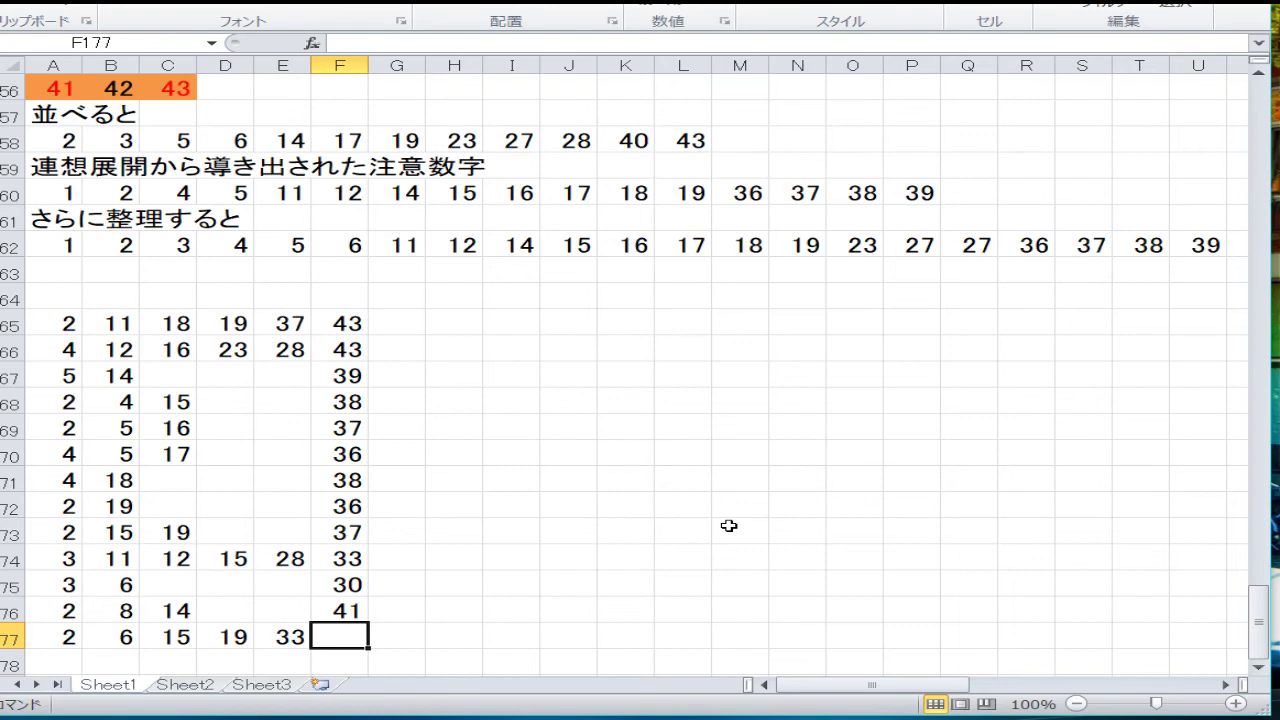
text(39)
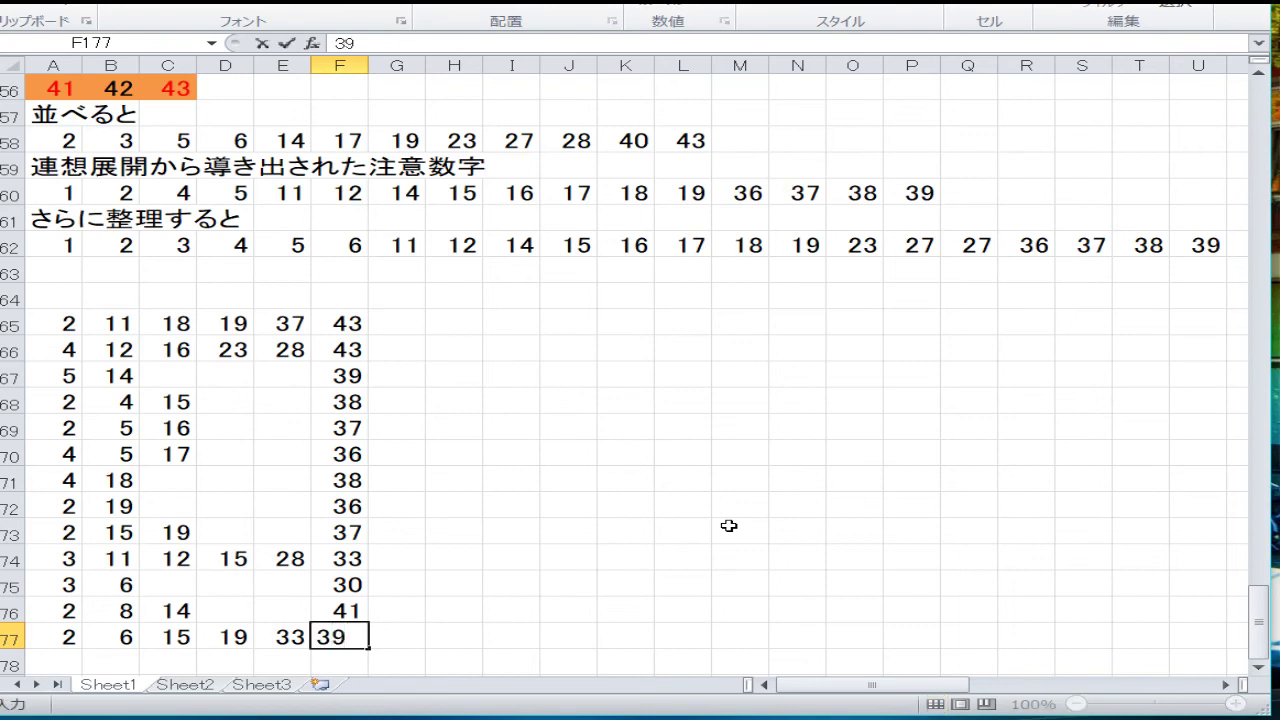
key(Up)
Step: Complete the combination in row 167 with 17, 24 and 29 in columns C, D and E
key(Up)
key(Up)
key(Up)
key(Up)
key(Up)
key(Up)
key(Up)
key(Up)
key(Up)
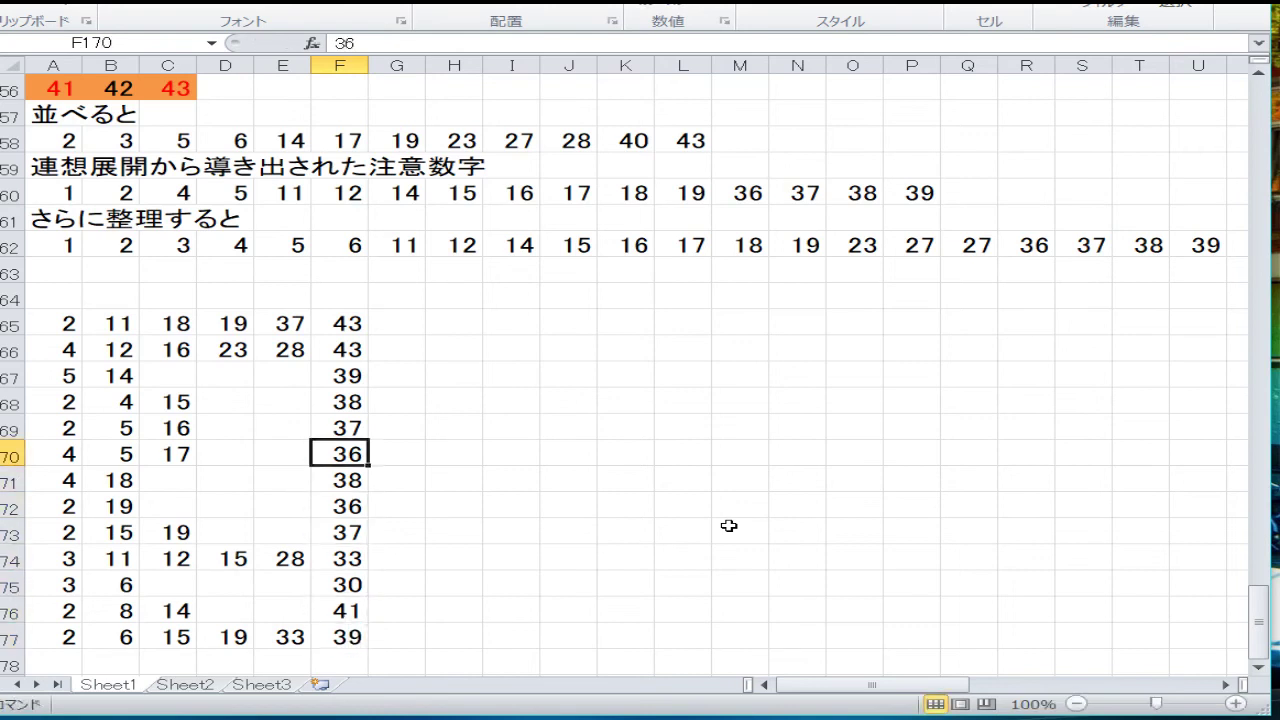
key(Left)
key(Left)
key(Left)
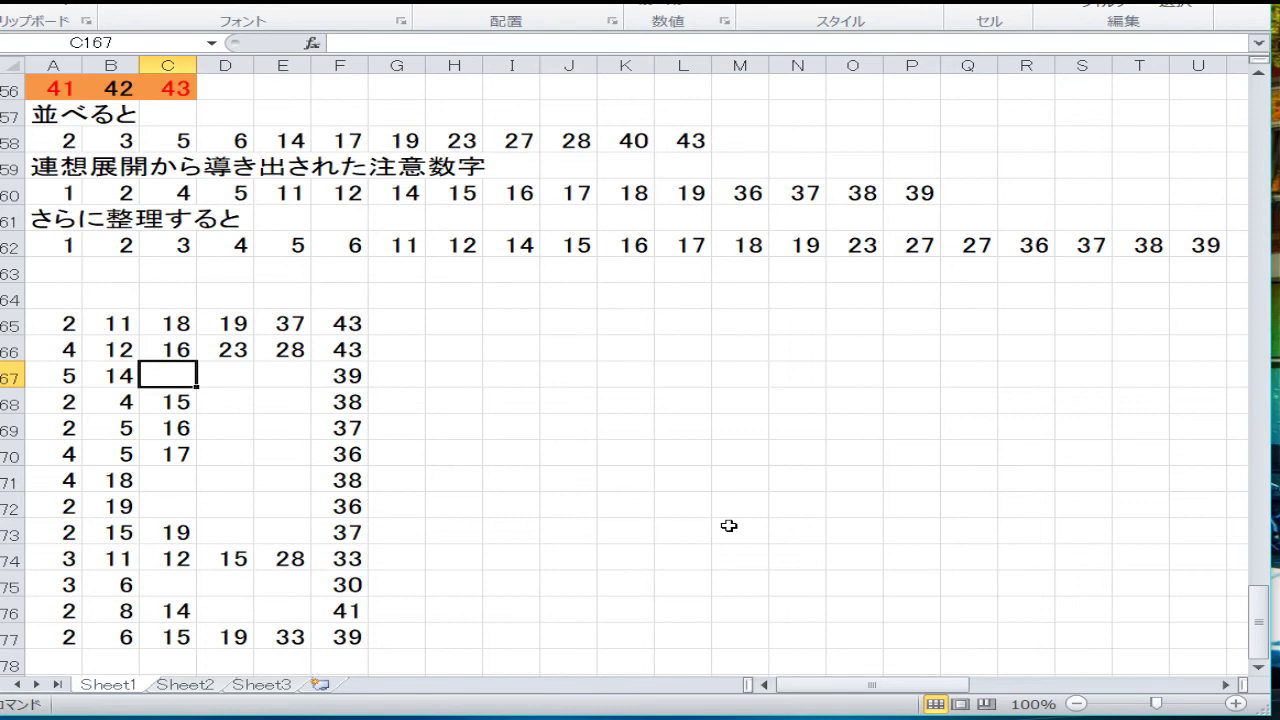
text(17)
key(Right)
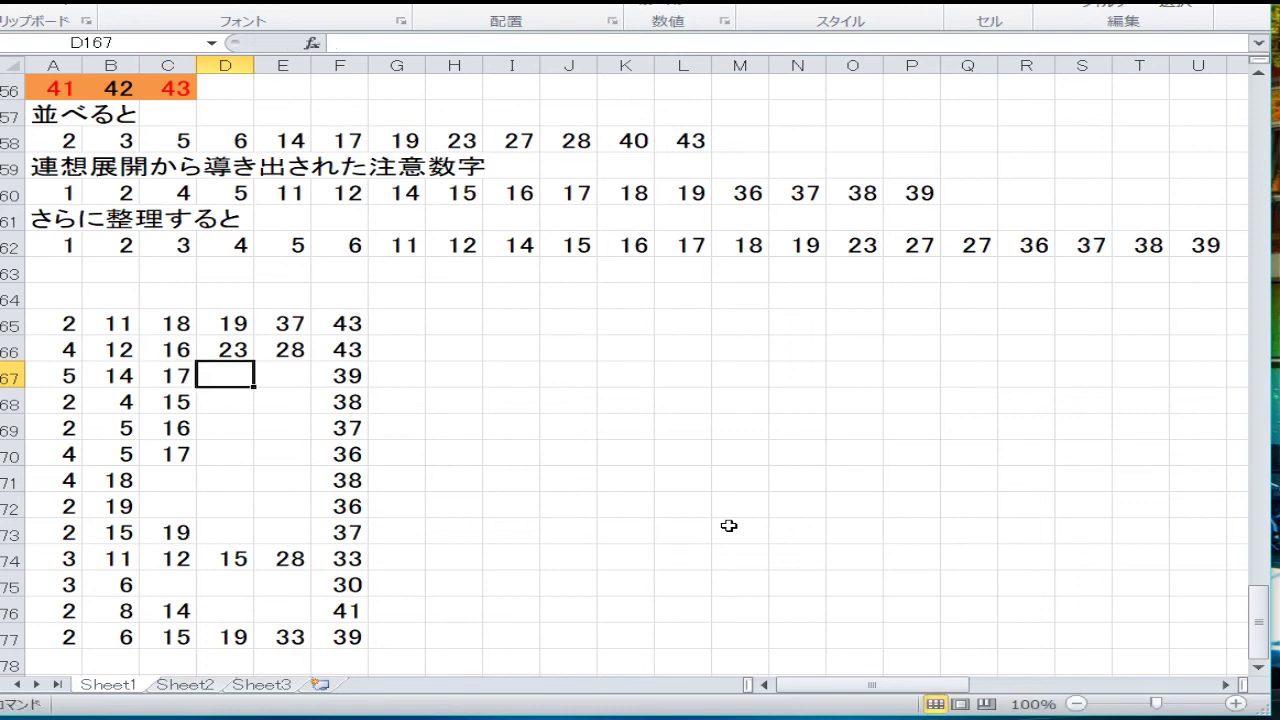
text(24)
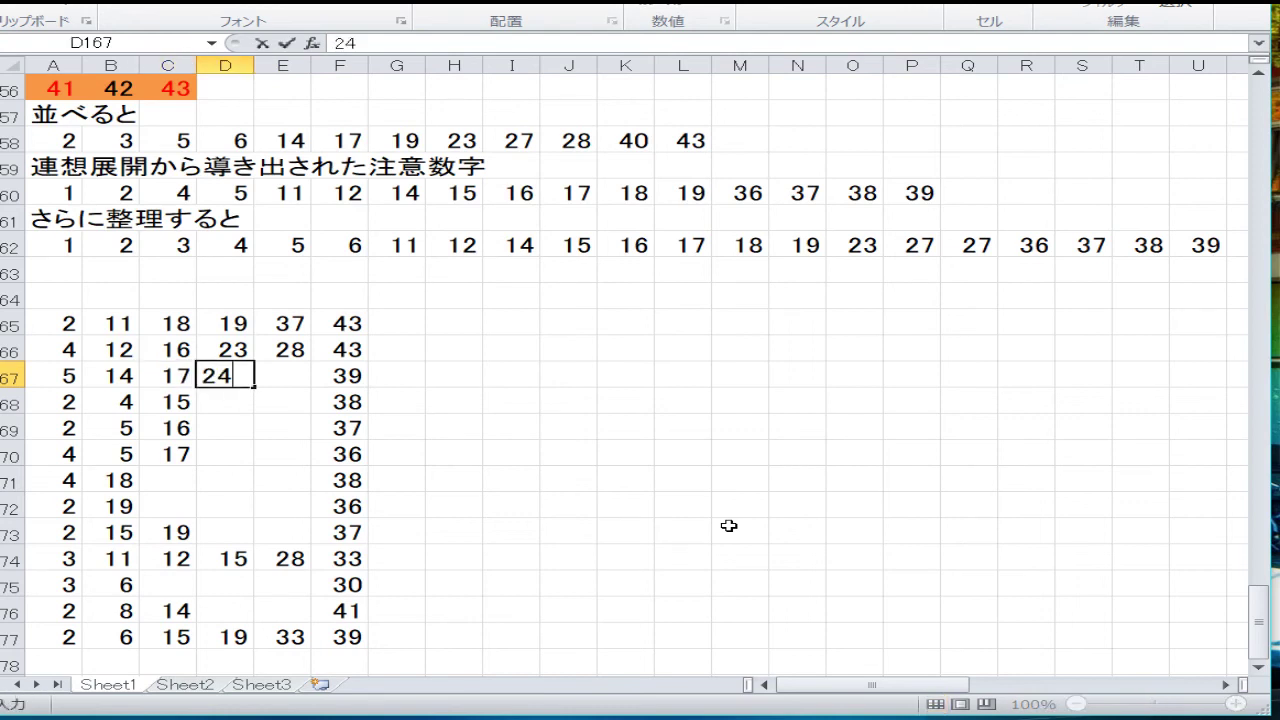
key(Right)
text(29)
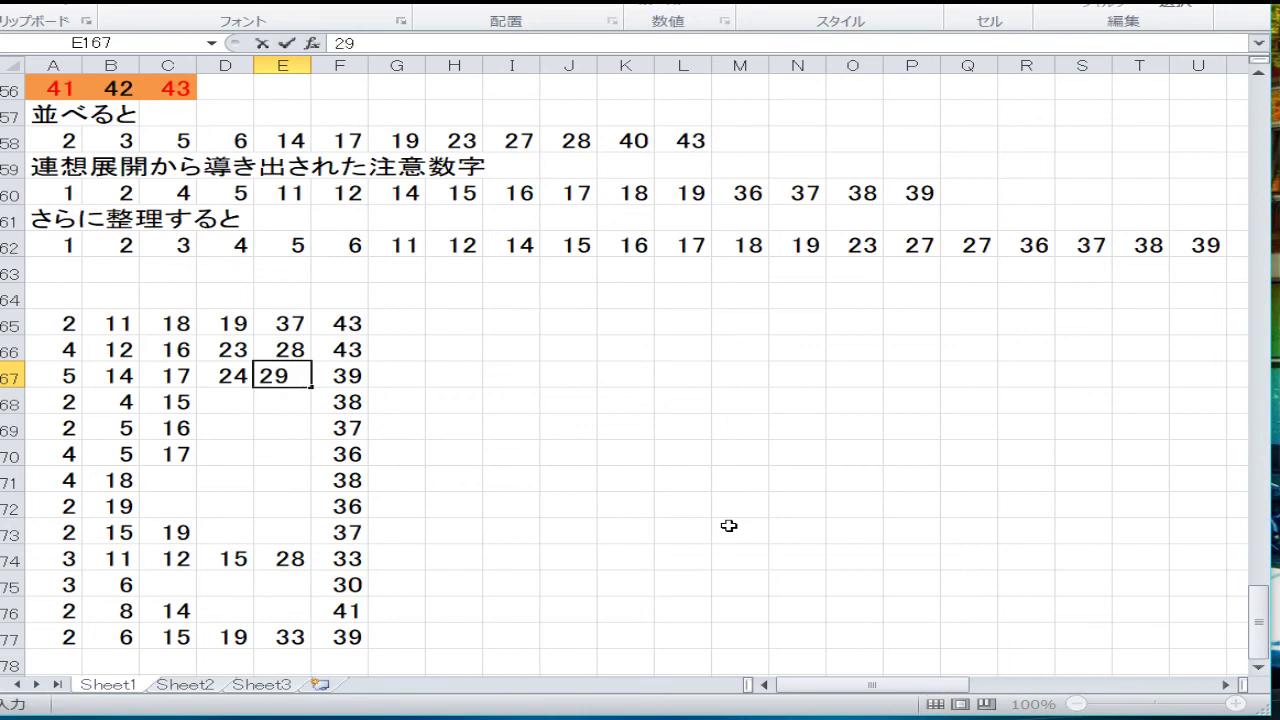
key(Return)
Step: Complete the combination in row 168 with 18 and 26 in columns D and E
key(Left)
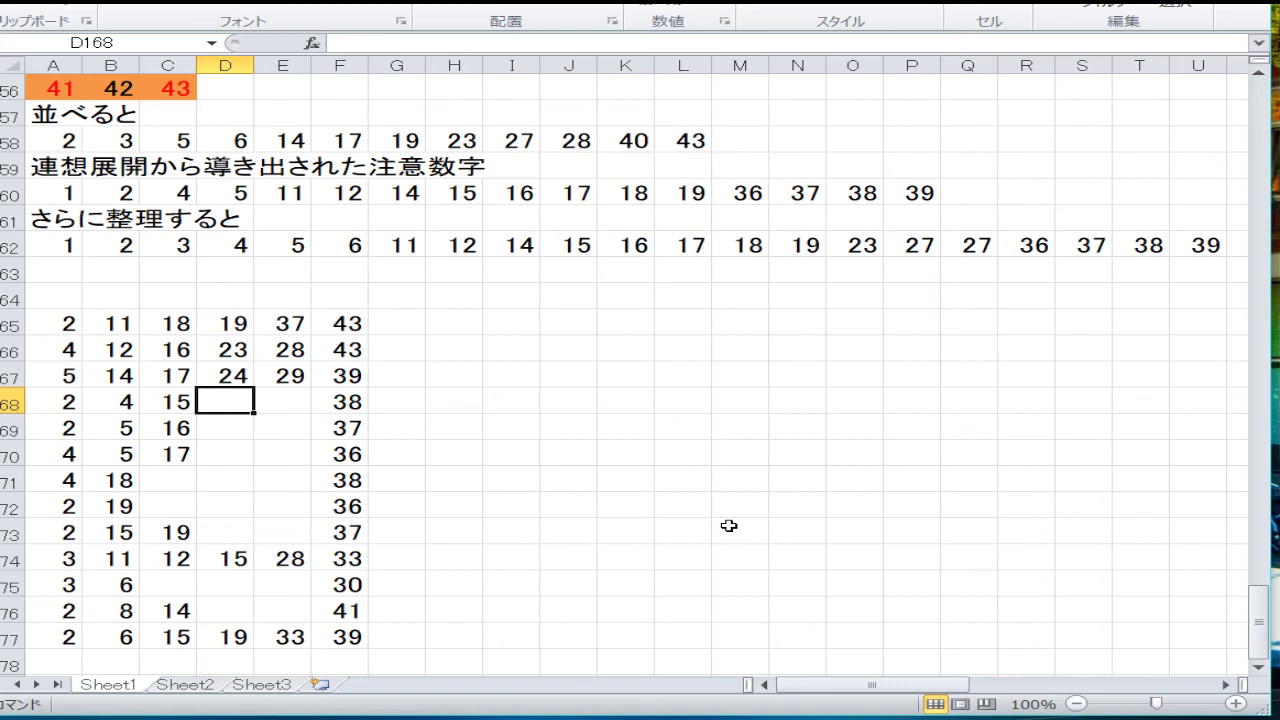
text(18)
key(Right)
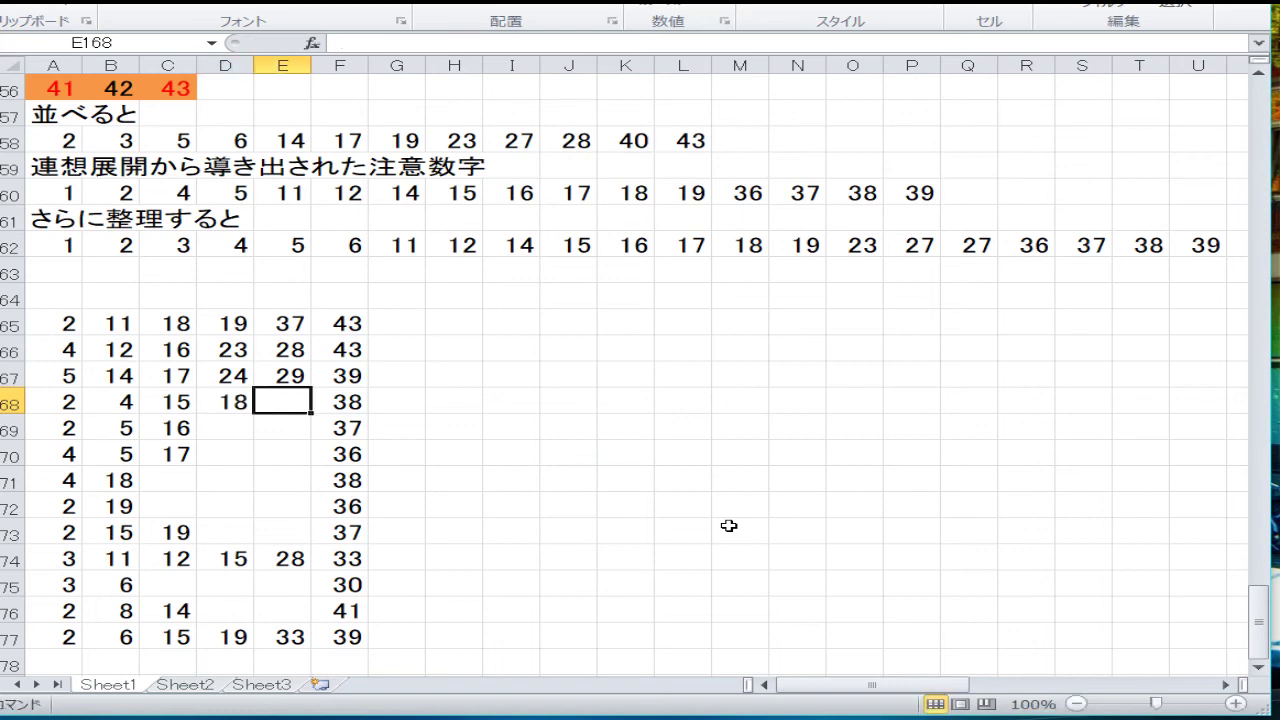
text(2)
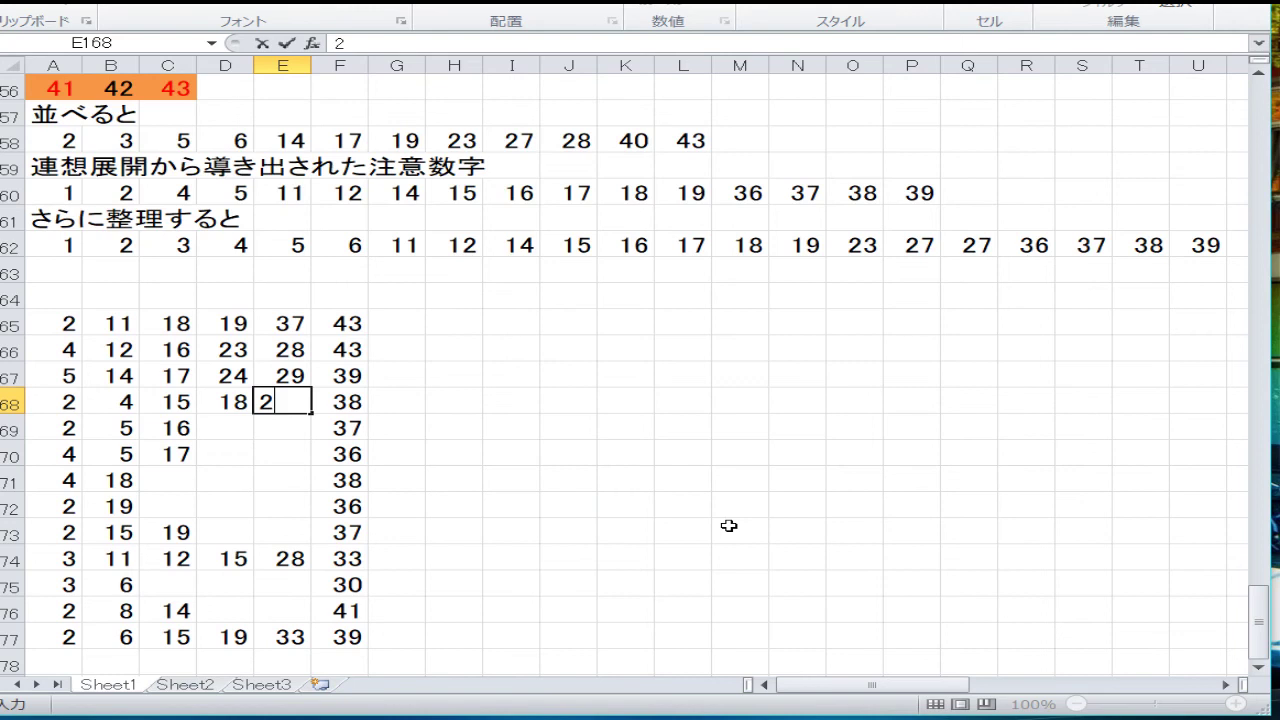
text(6)
key(Return)
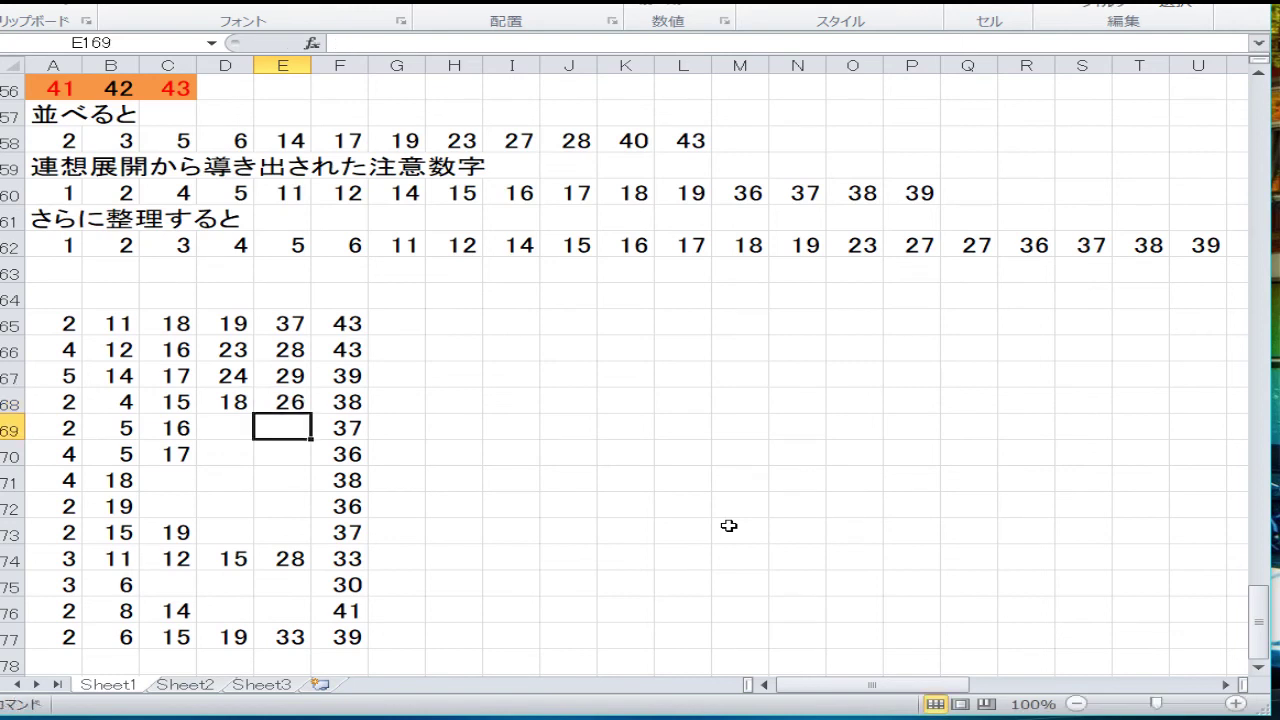
Step: Review the incomplete combination rows from row 169 downward along column D
key(Left)
key(Down)
key(Down)
key(Down)
key(Down)
key(Down)
key(Down)
key(Down)
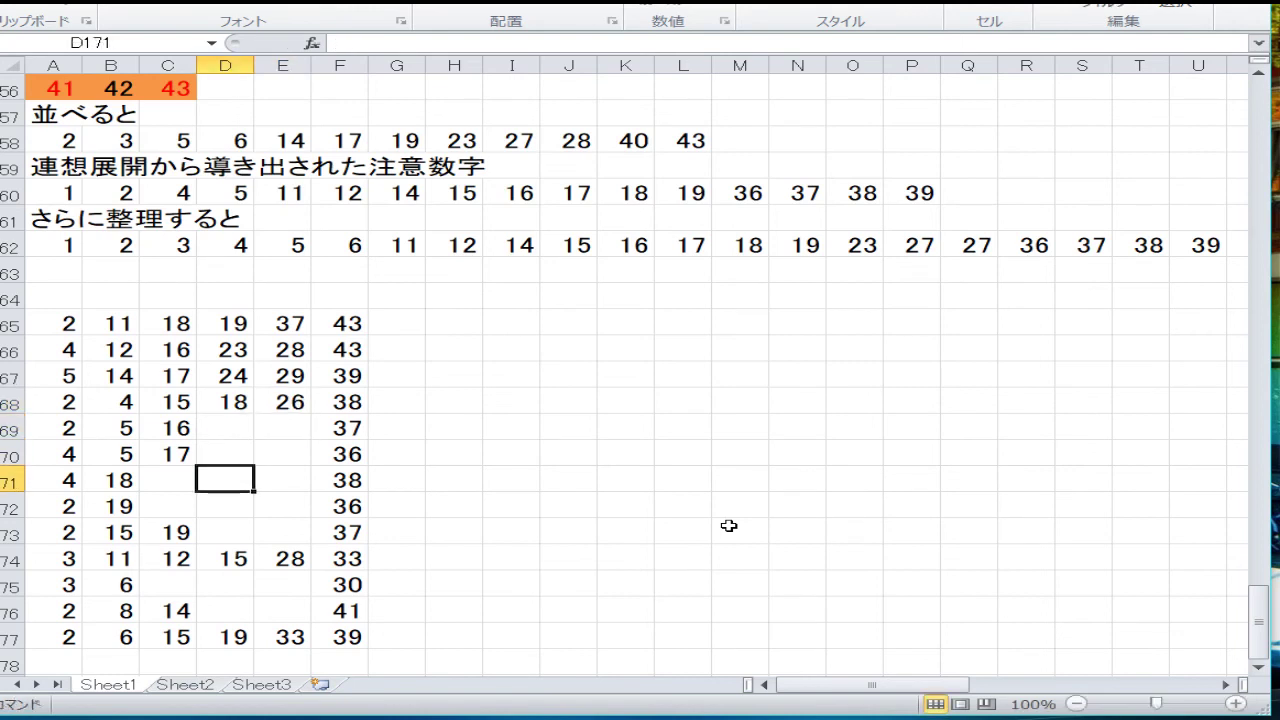
key(Up)
key(Up)
key(Up)
key(Up)
key(Up)
key(Up)
key(Up)
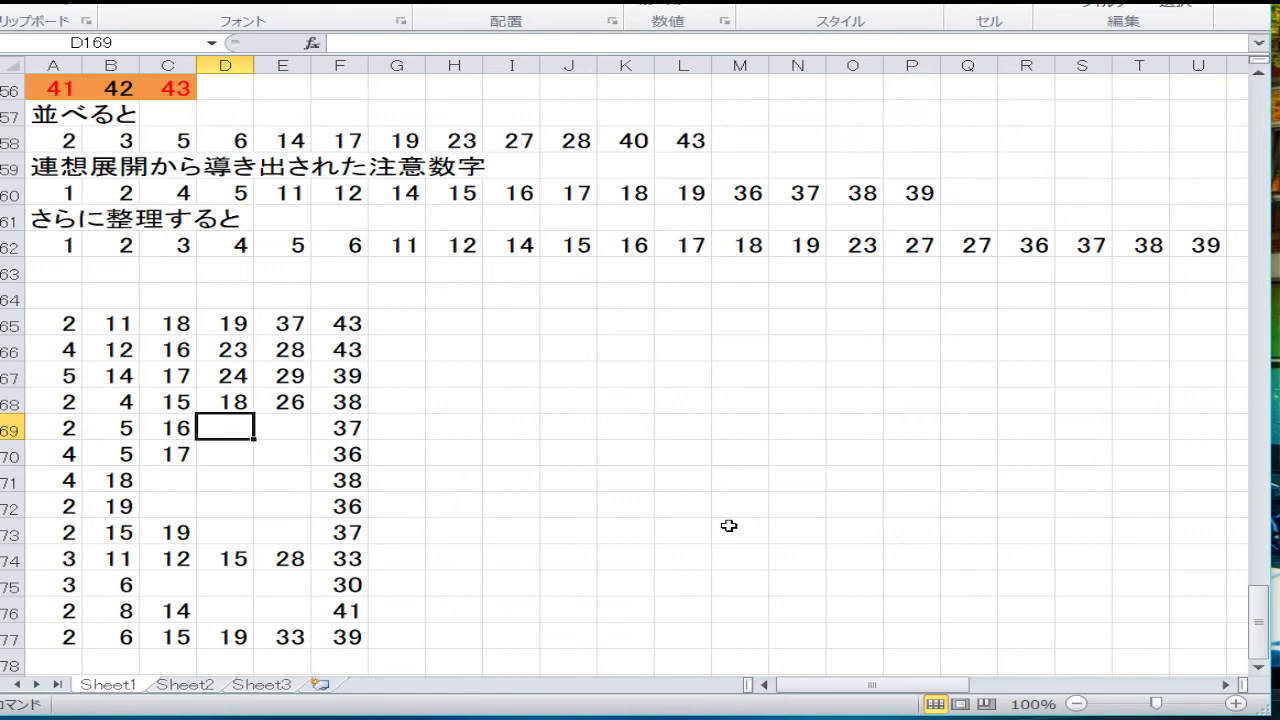
Step: Complete the combination in row 169 with 26 and 30 in columns D and E
text(26)
key(Tab)
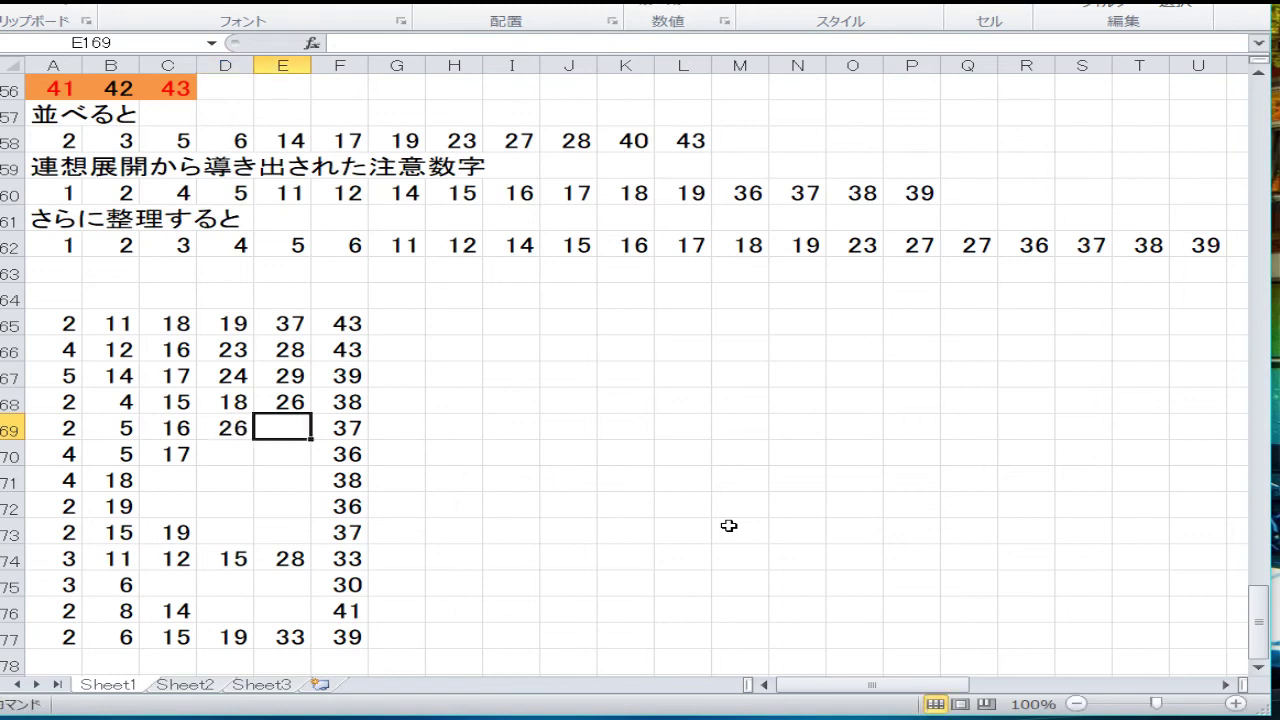
text(30)
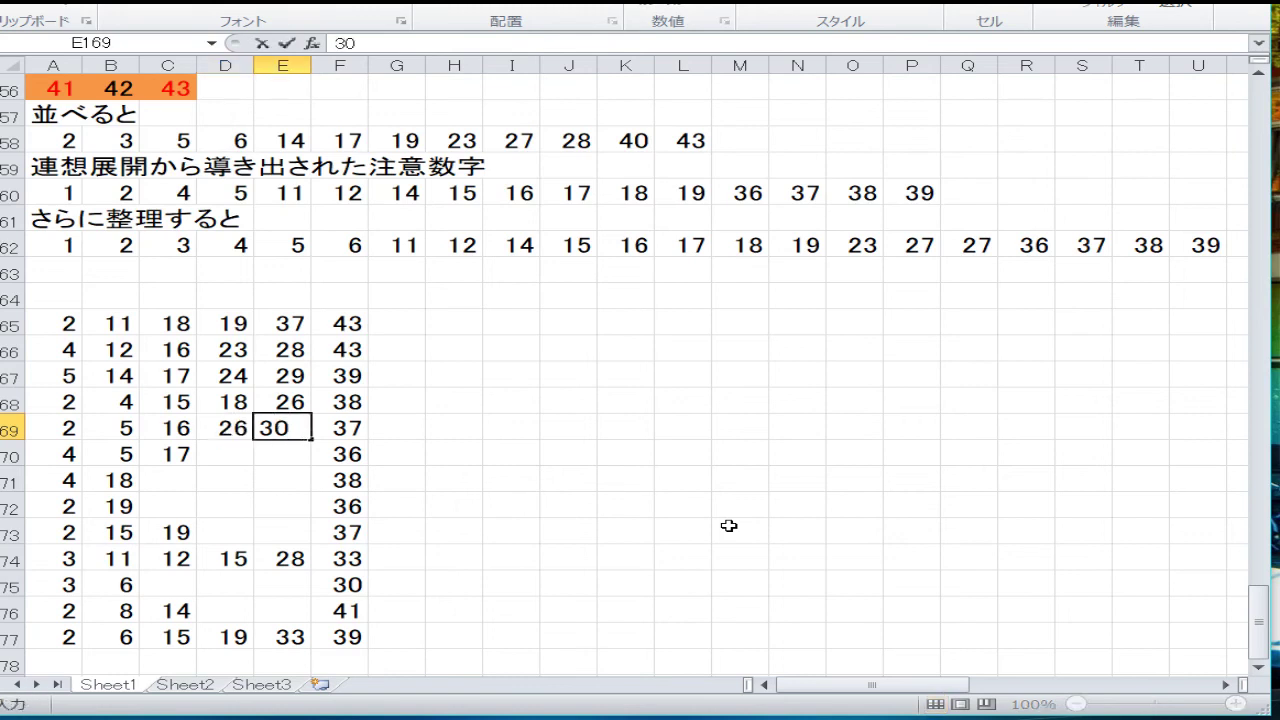
key(Return)
Step: Complete the combination in row 170 with 18 and 19 in columns D and E
key(Left)
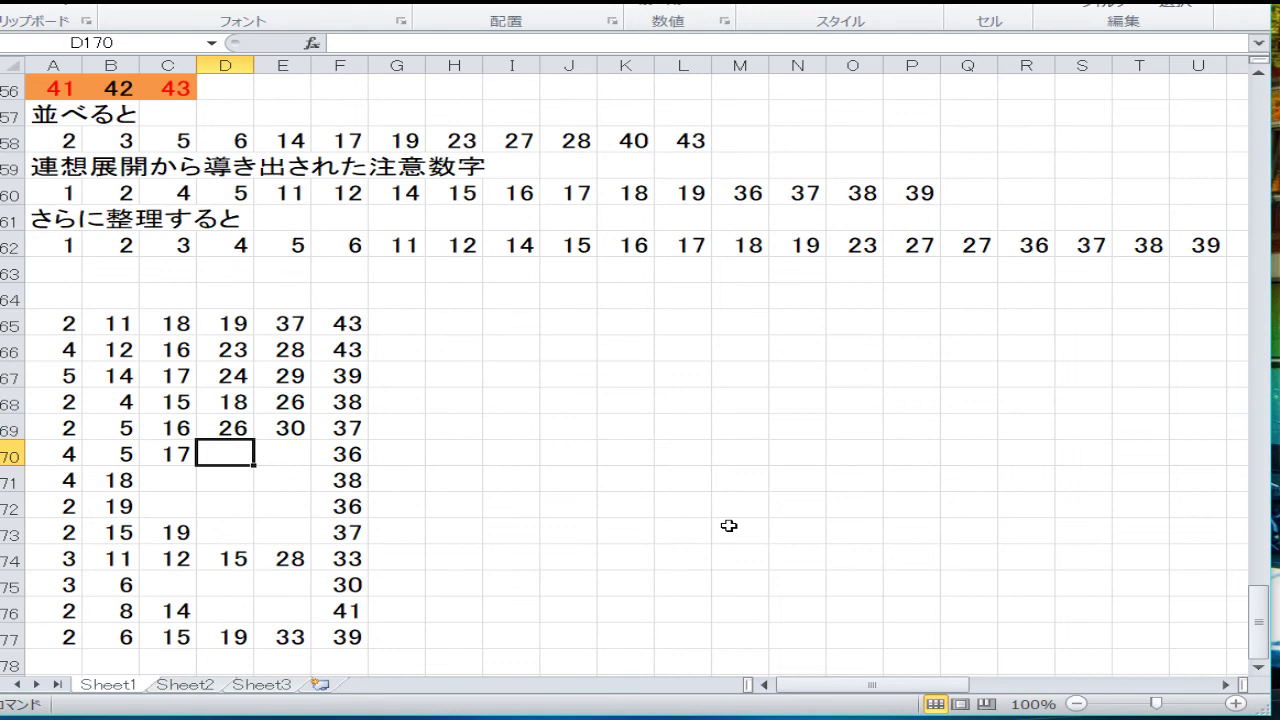
text(18)
key(Tab)
text(19)
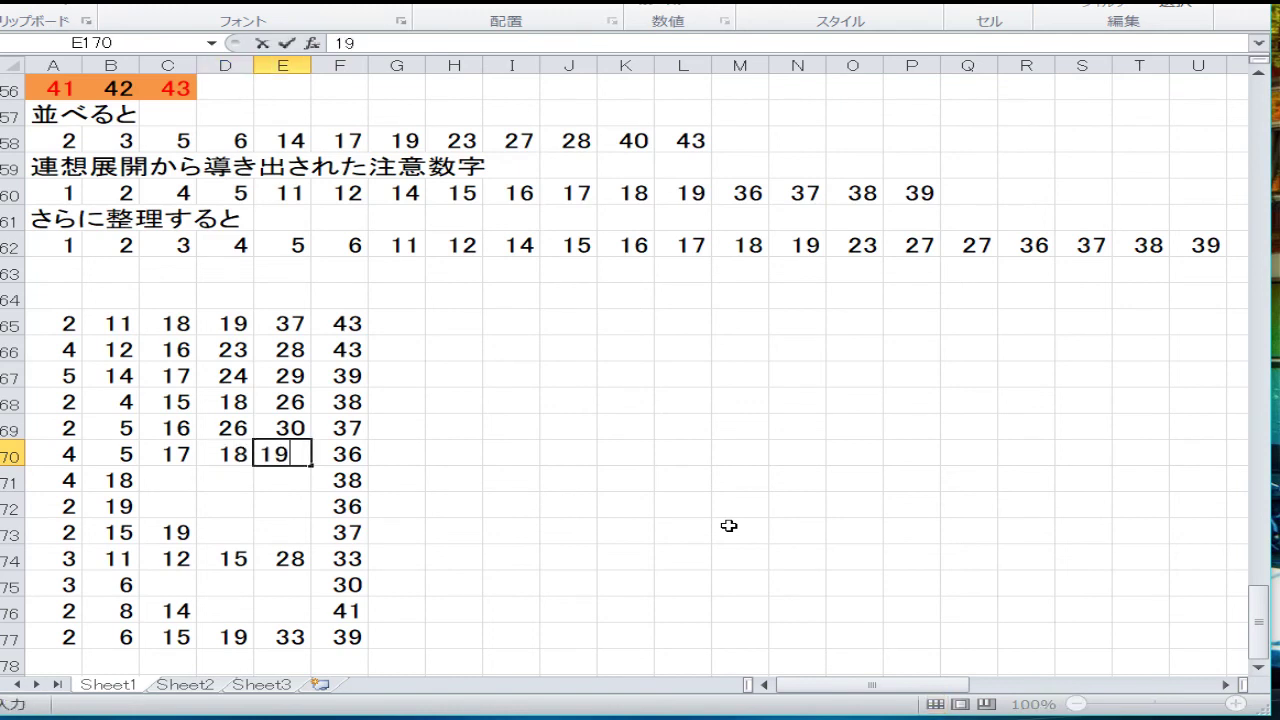
key(Return)
Step: Complete the combination in row 171 with 24, 26 and 31 in columns C, D and E
key(Left)
key(Left)
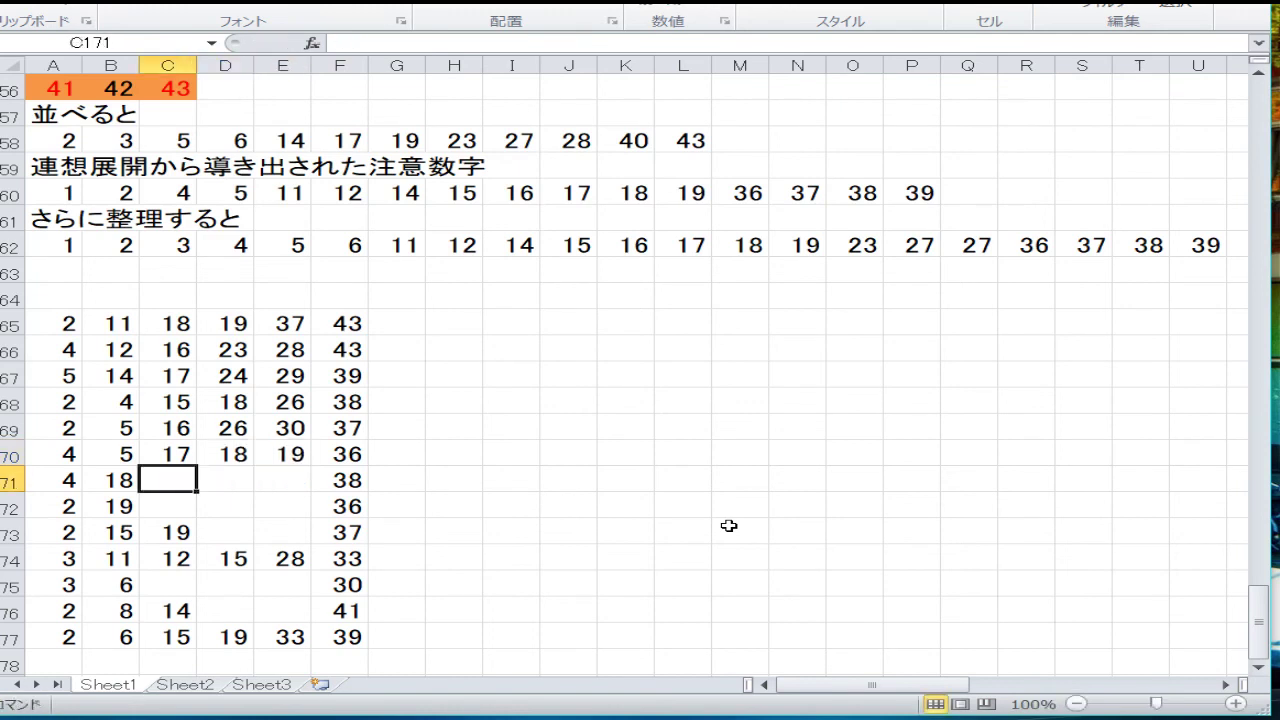
text(24)
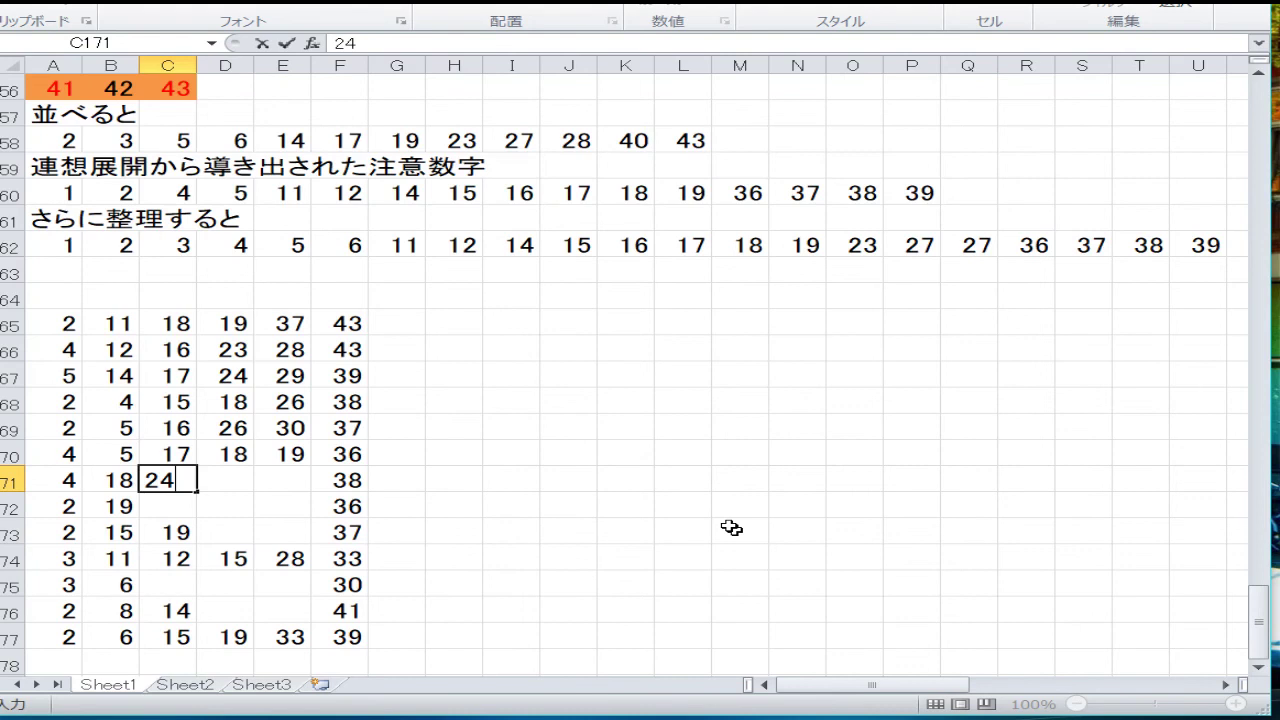
key(Tab)
text(26)
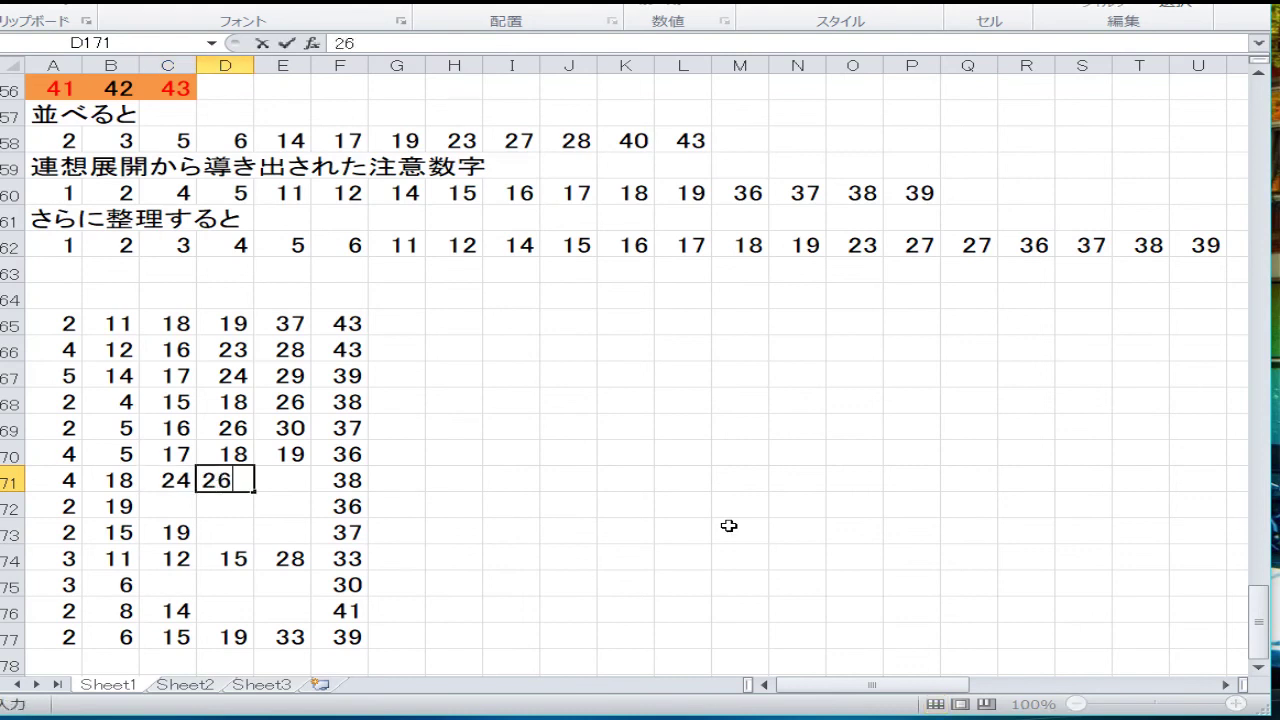
key(Tab)
text(31)
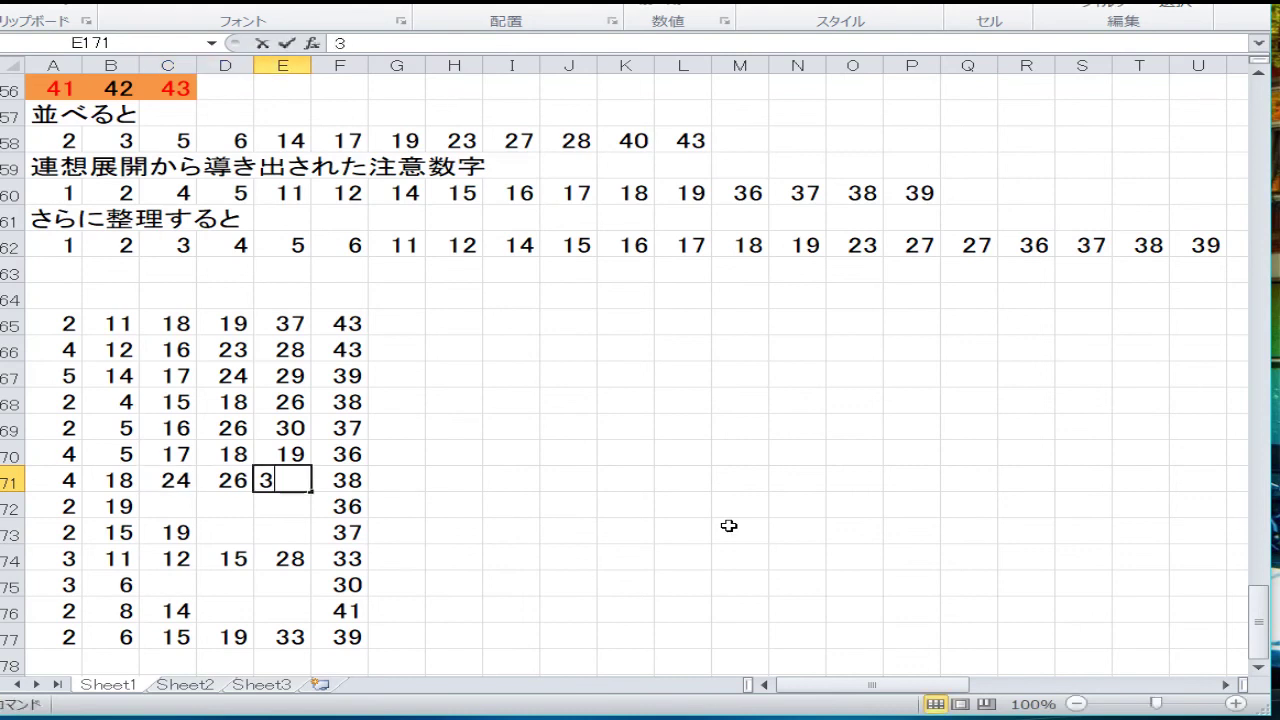
key(Return)
Step: Complete the combination in row 172 with 23, 25 and 32 in columns C, D and E
text(3)
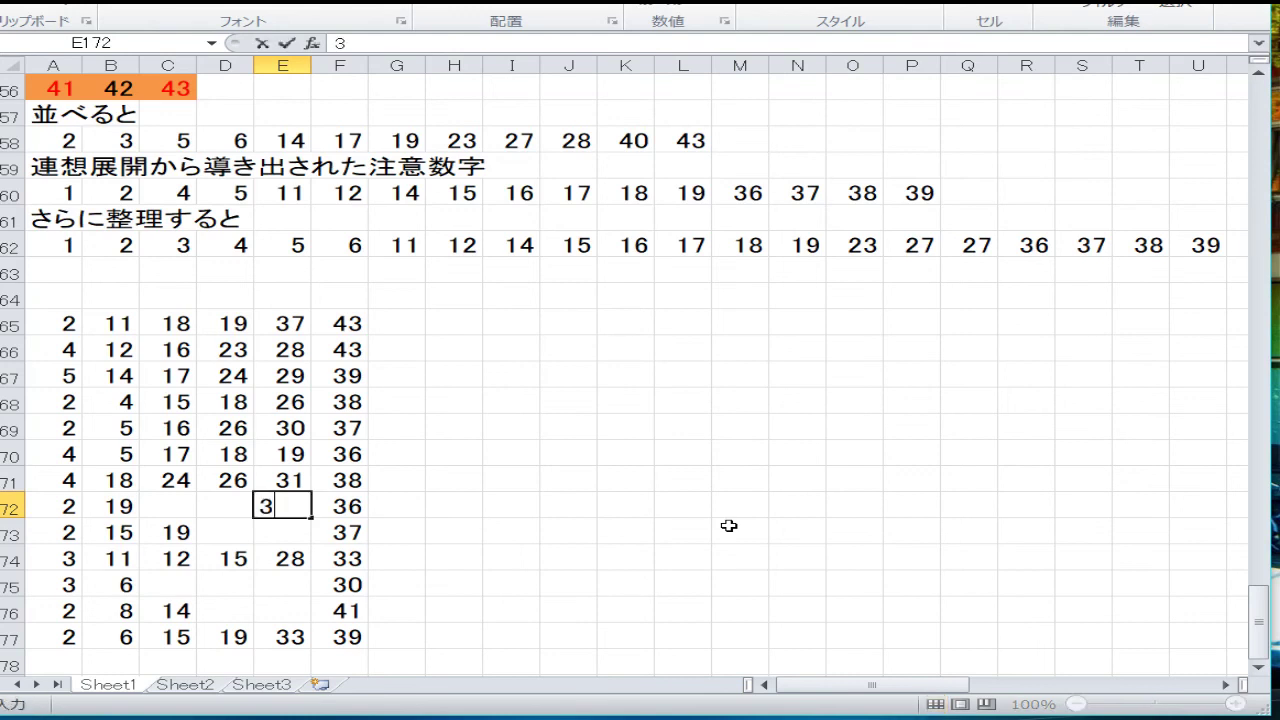
text(2)
key(Left)
key(Left)
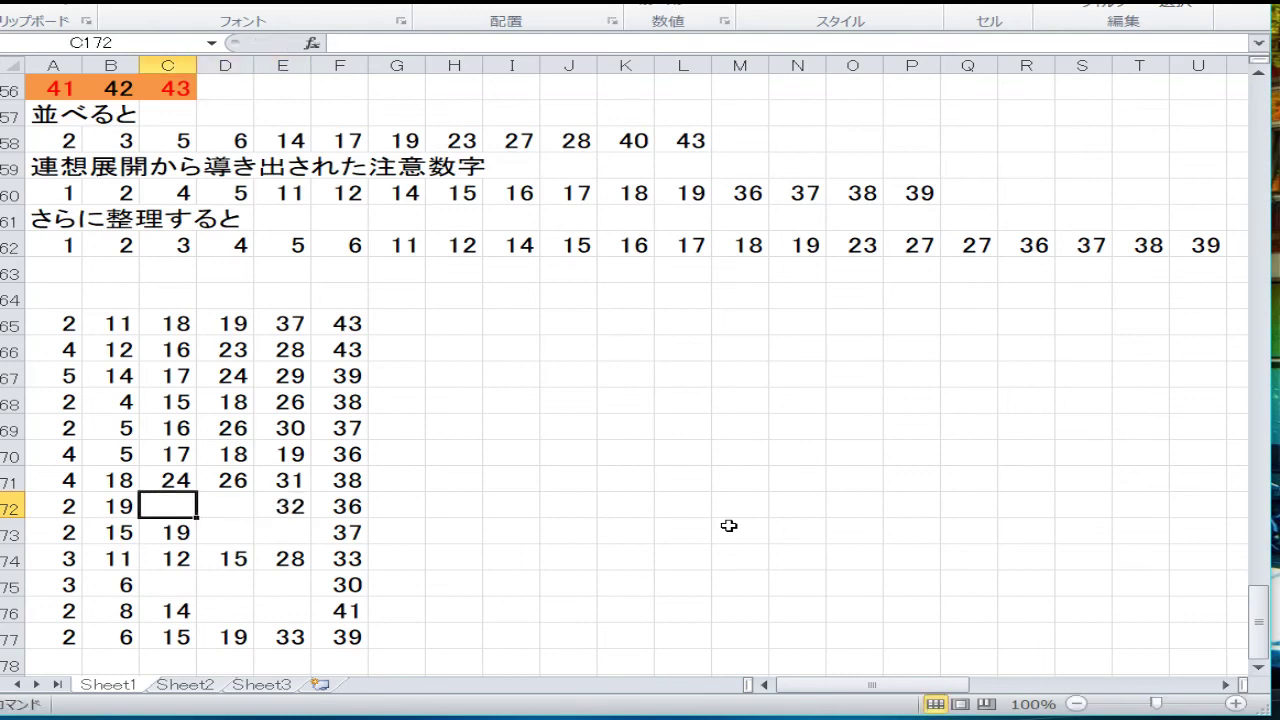
text(23)
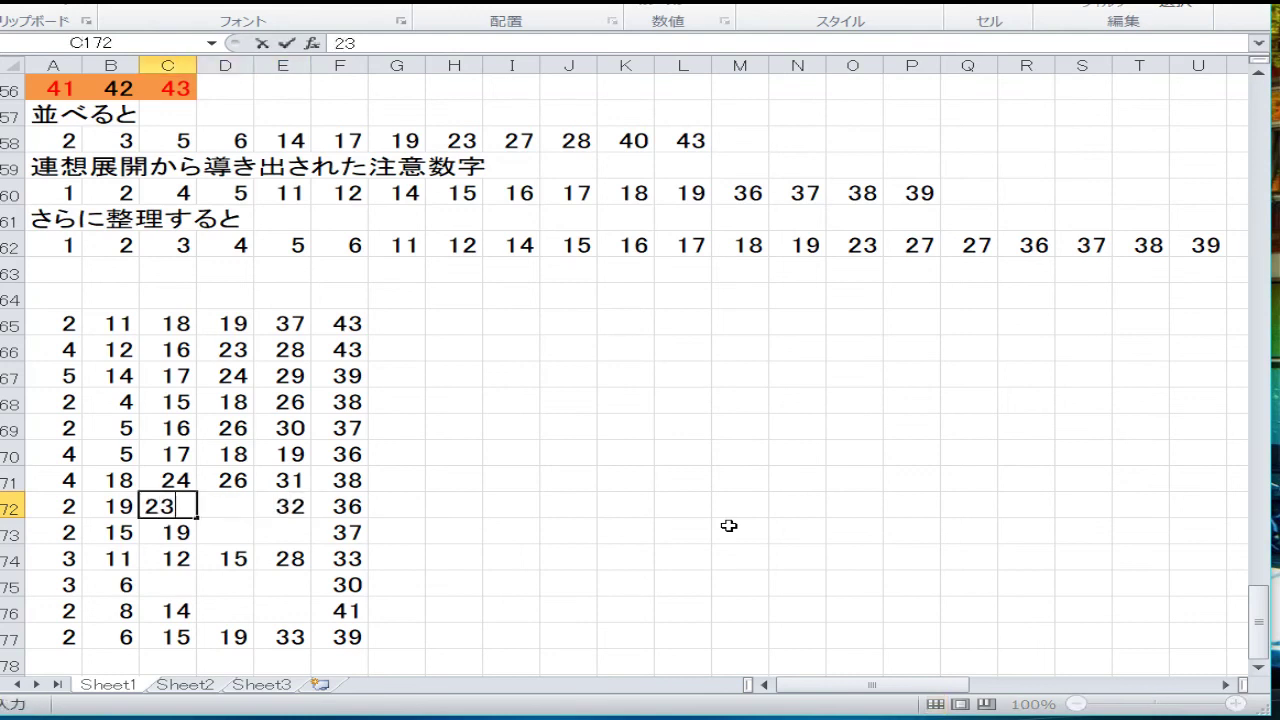
key(Tab)
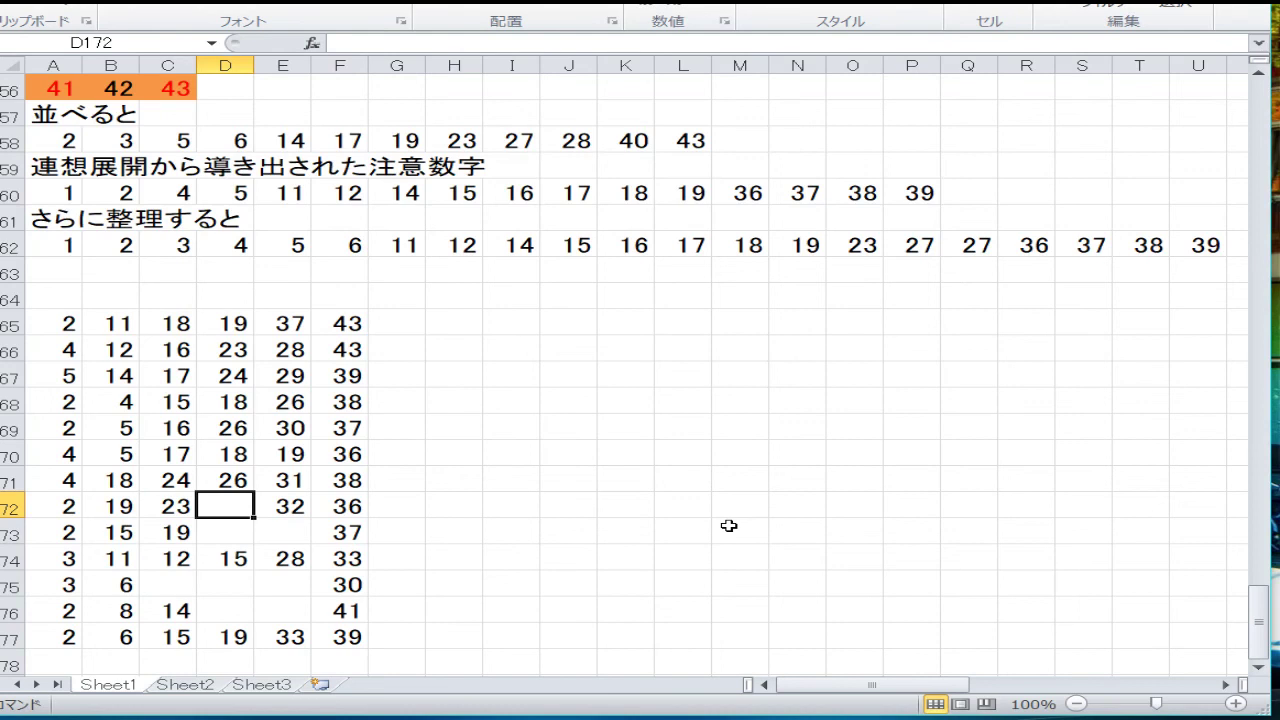
text(25)
key(Return)
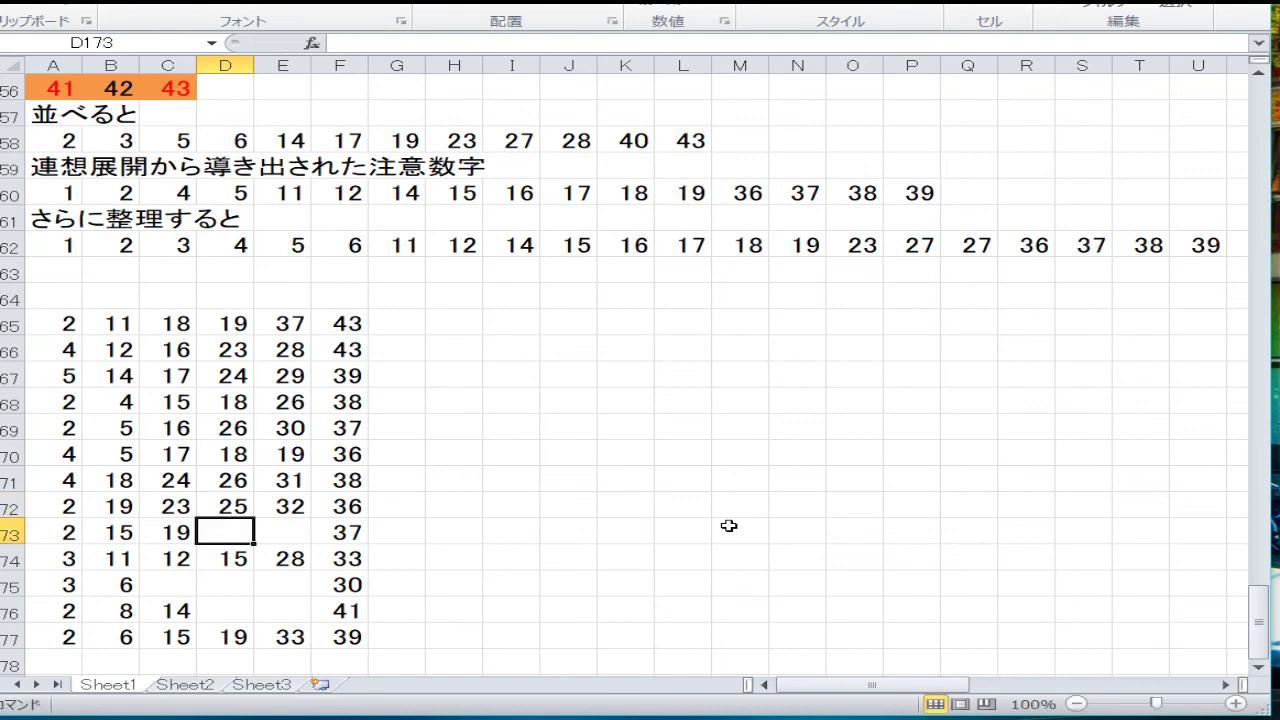
Step: Complete the combination in row 175 with 13, 15 and 24 in columns C, D and E
key(Down)
key(Down)
key(Down)
key(Up)
key(Left)
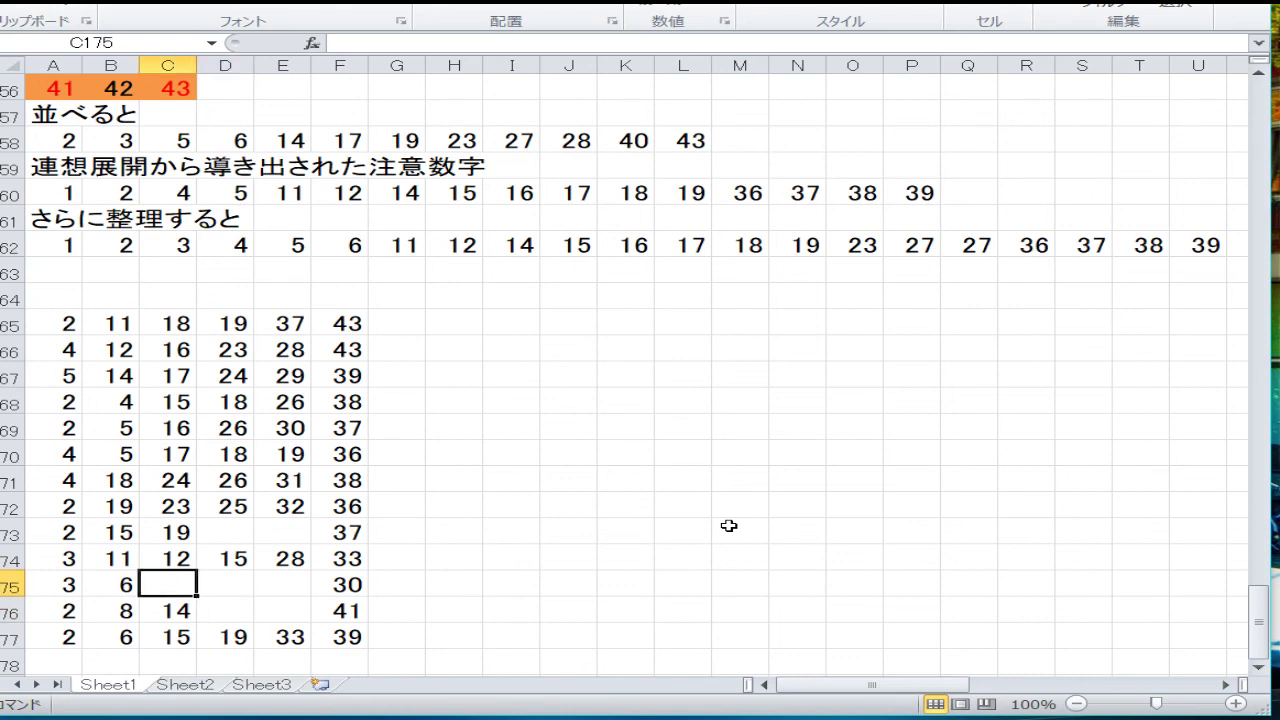
text(13)
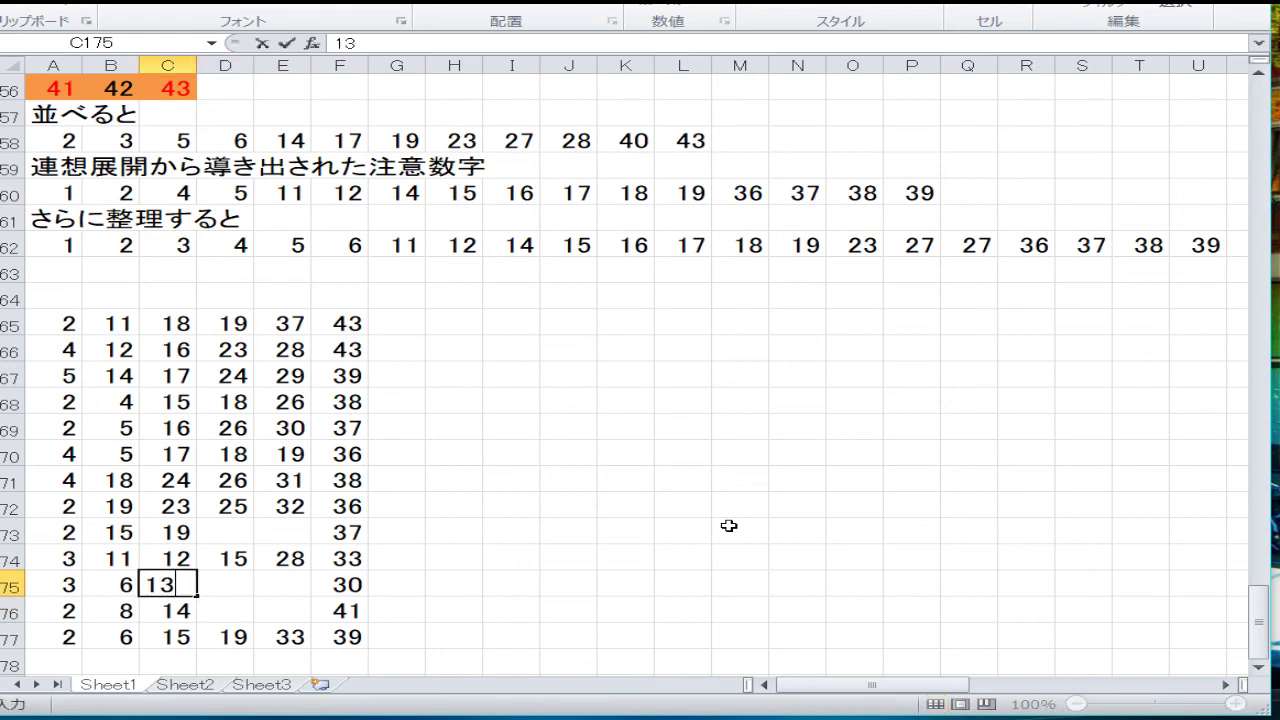
key(Tab)
text(15)
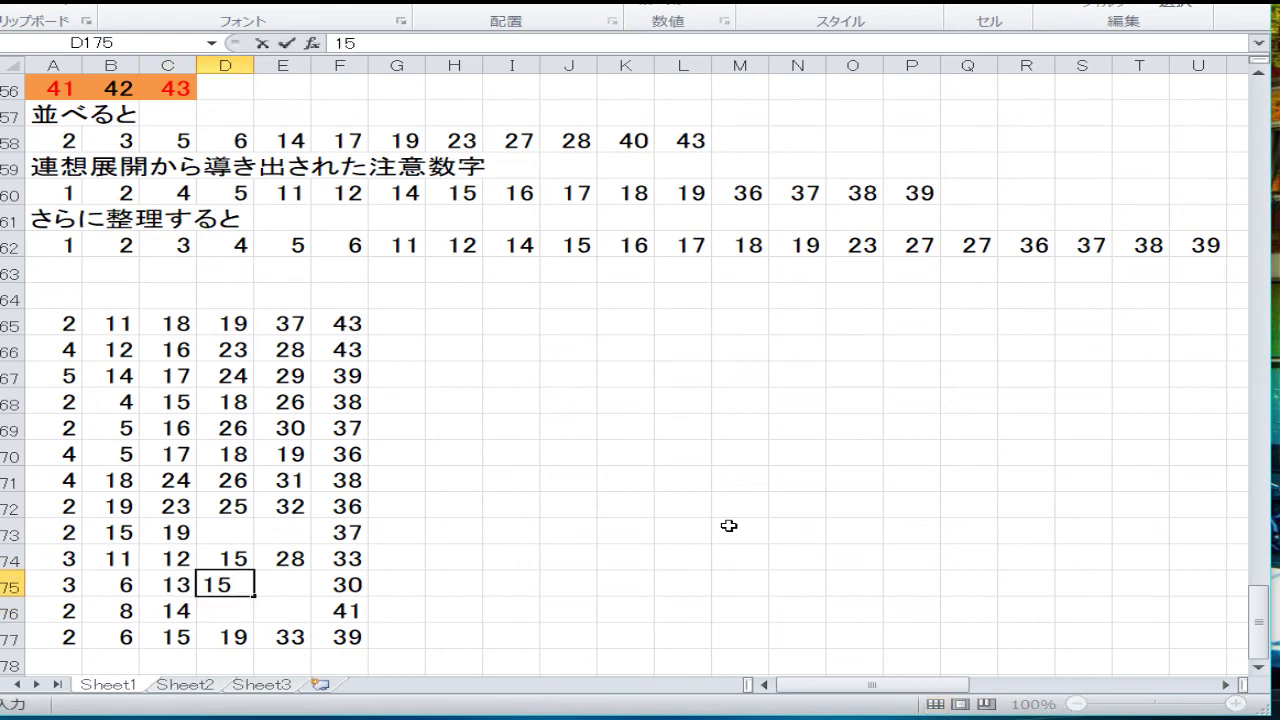
key(Tab)
text(24)
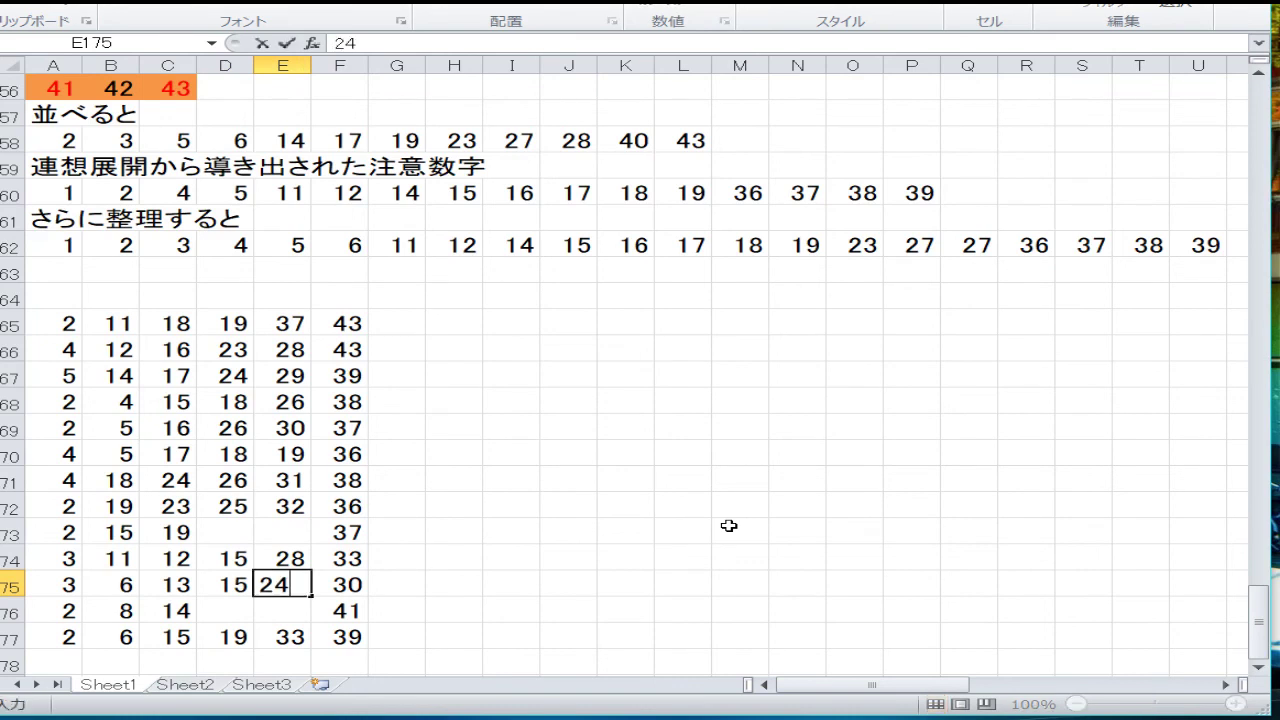
Step: Enter 21 in column D of the incomplete combination in row 173
key(Up)
key(Up)
key(Left)
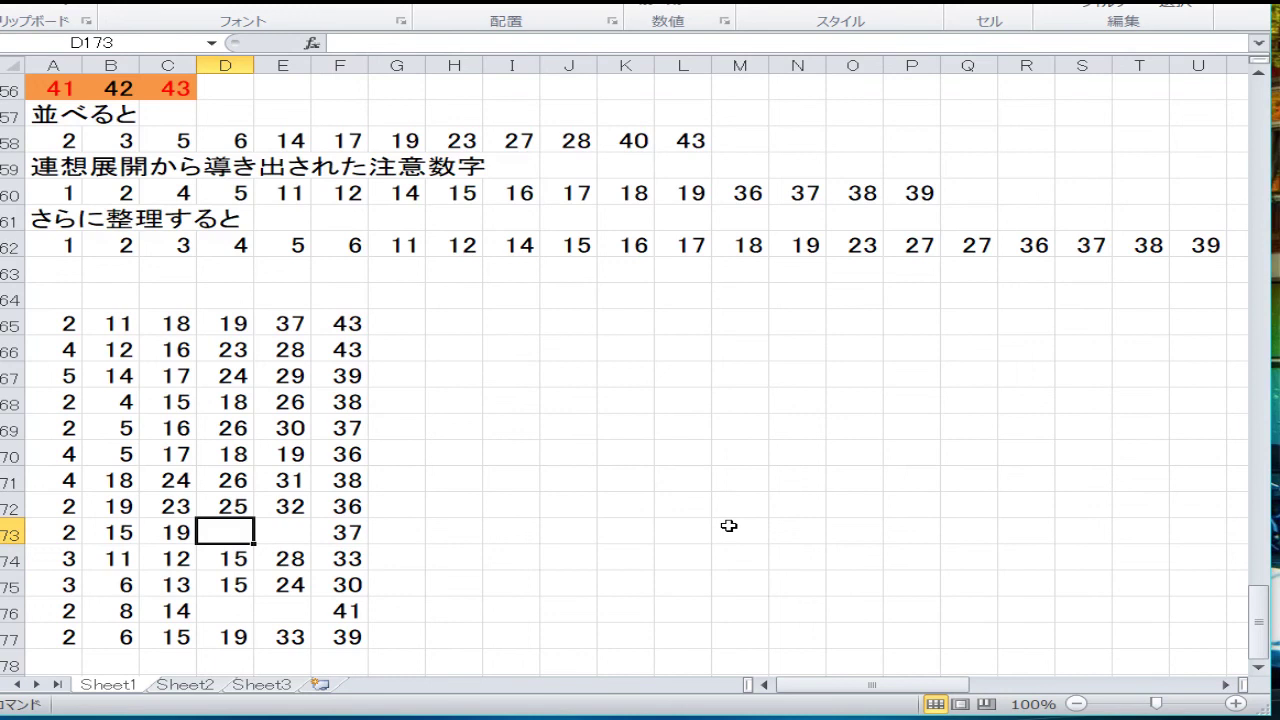
text(21)
key(Tab)
Step: Complete the combination in row 176 with 20 and 29 in columns D and E
key(Down)
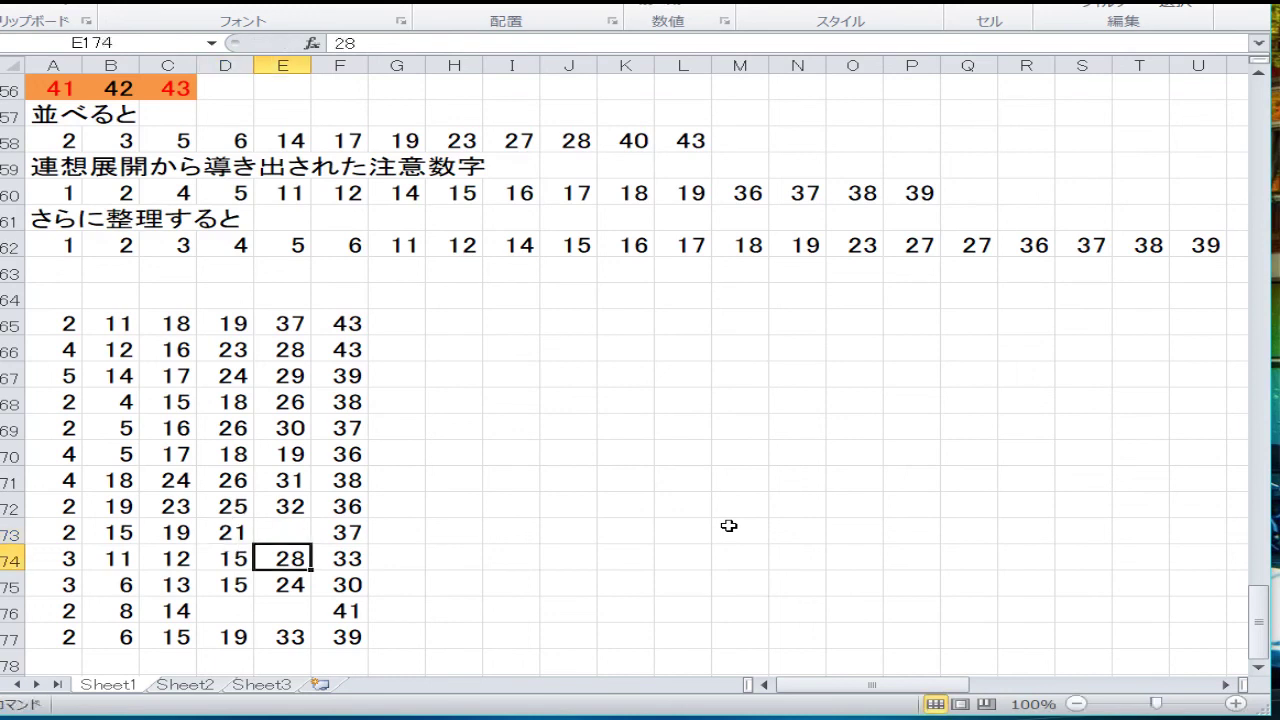
key(Down)
key(Down)
key(Down)
key(Left)
key(Up)
text(20)
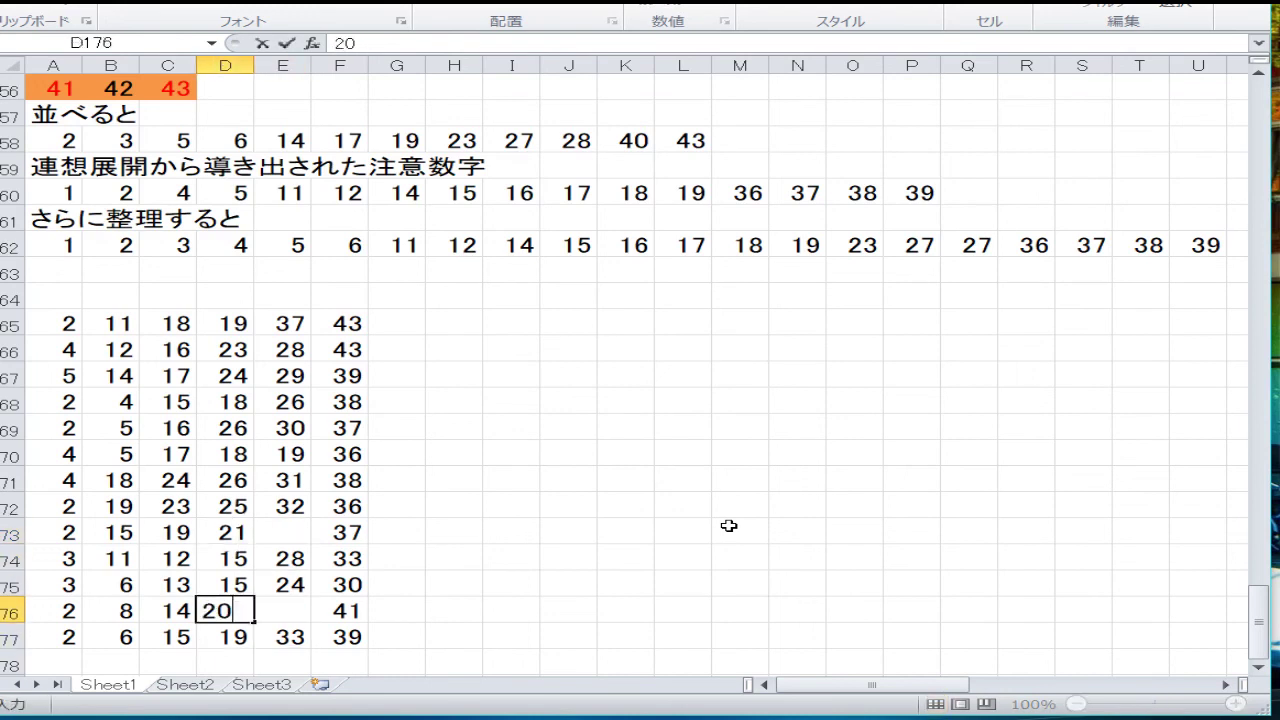
key(Tab)
text(29)
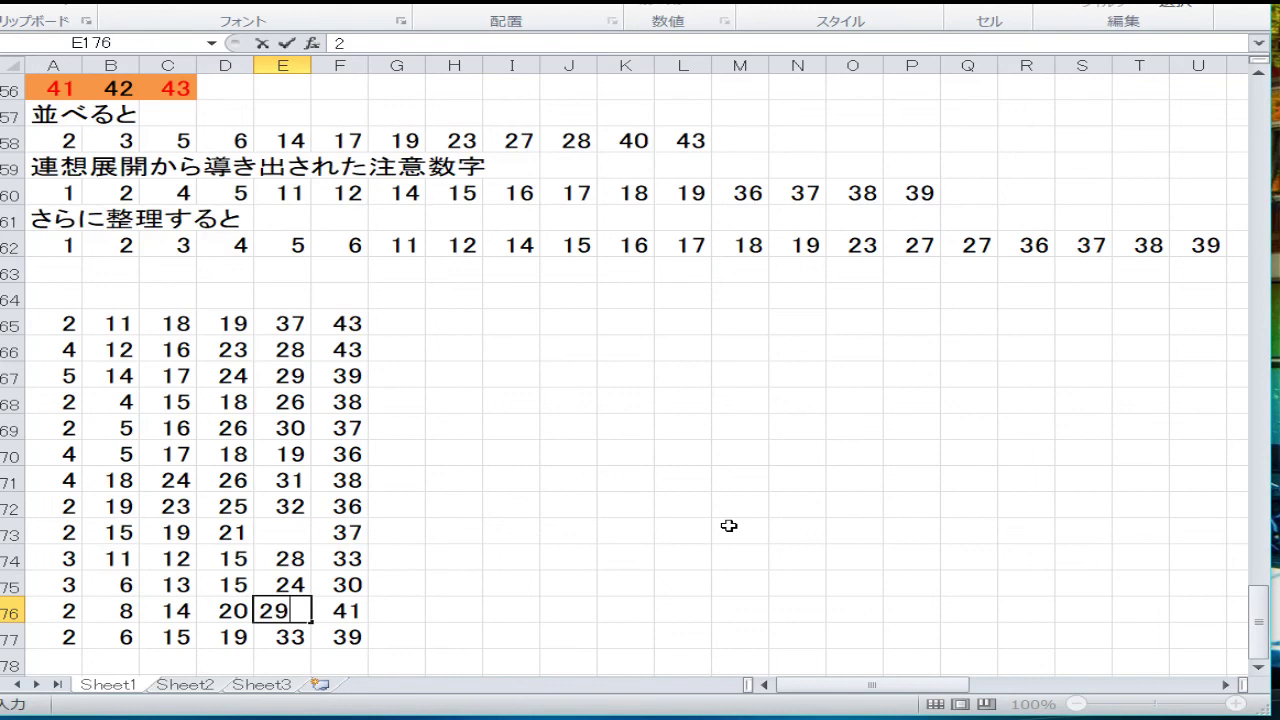
Step: Fill the remaining gap in row 173 with 30 in column E
key(Up)
key(Up)
key(Up)
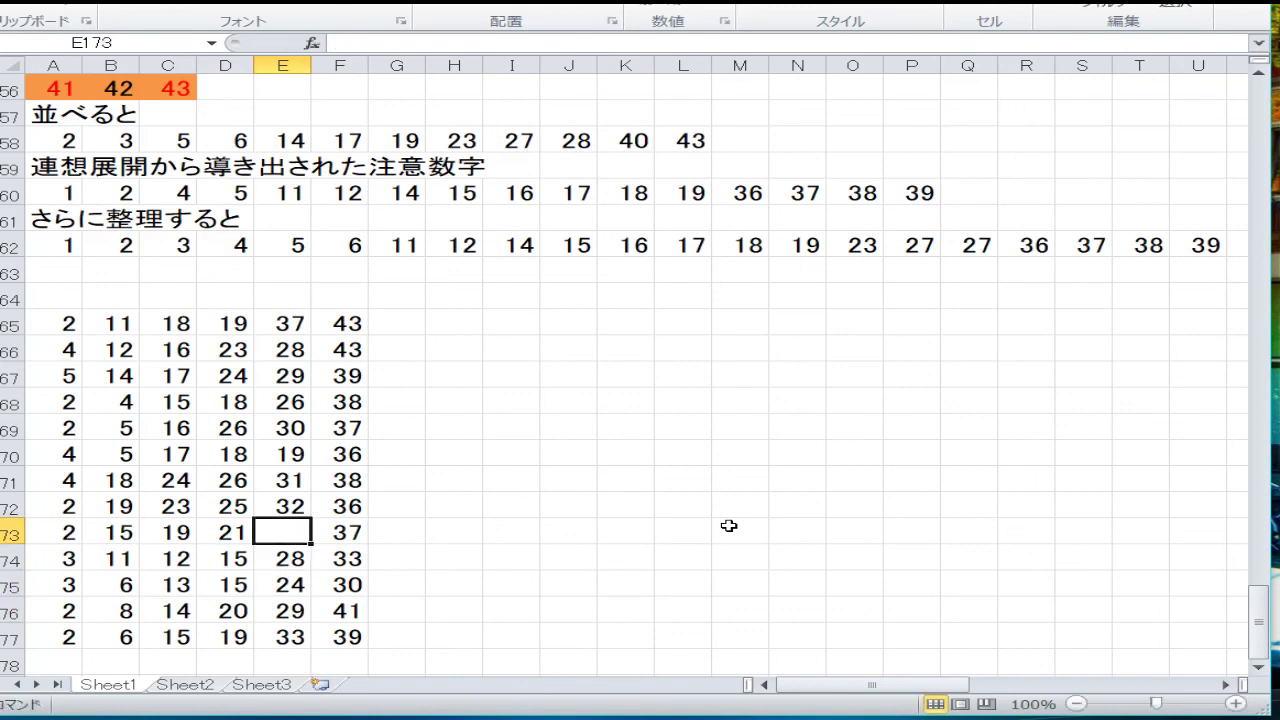
text(30)
key(Return)
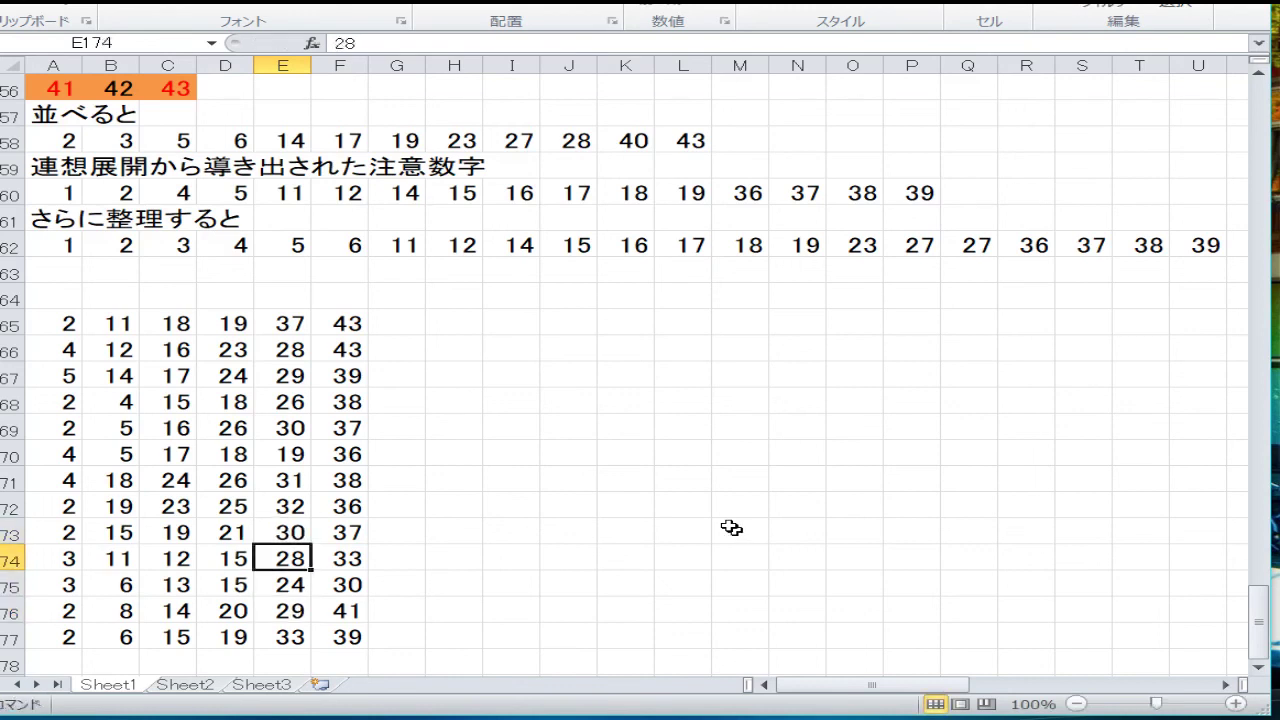
Step: Review the completed six-number combinations in rows 165 to 177 across columns A to F
key(Down)
key(Down)
key(Down)
key(Down)
key(Down)
key(Down)
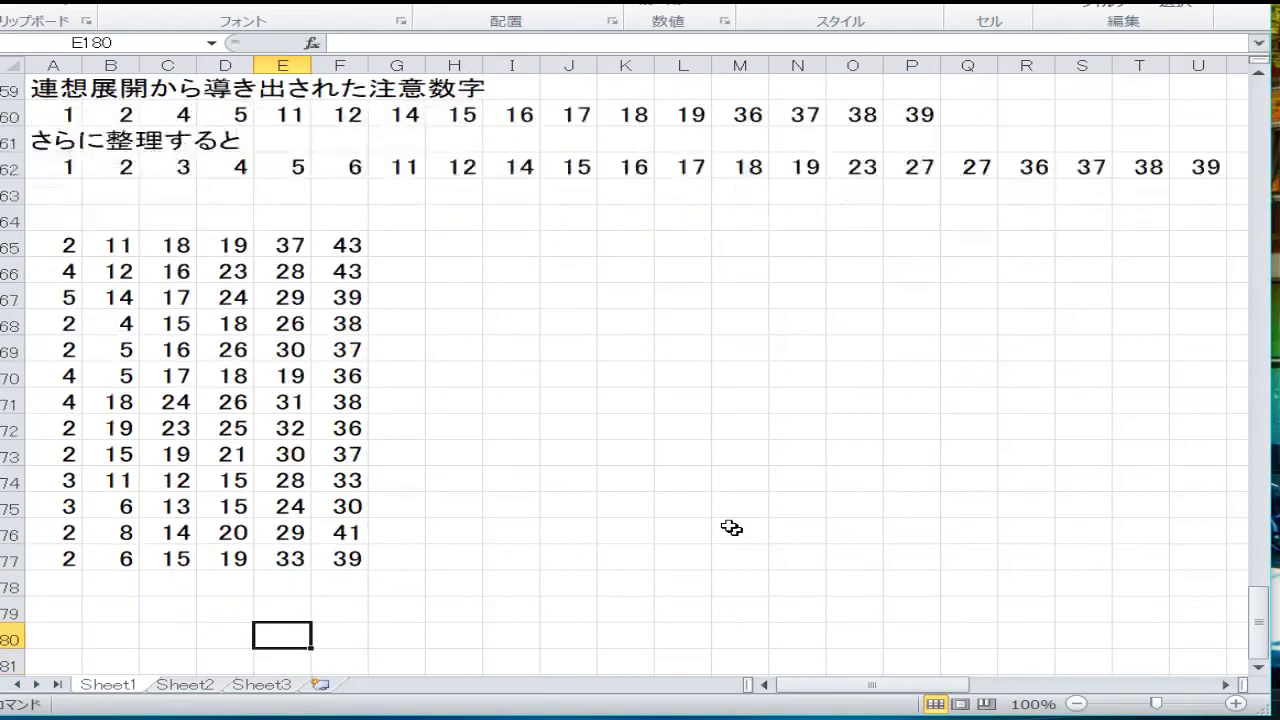
key(Up)
key(Up)
key(Up)
key(Up)
key(Up)
key(Up)
key(Up)
key(Up)
key(Up)
key(Up)
key(Up)
key(Up)
key(Up)
key(Up)
key(Up)
key(Left)
key(Left)
key(Left)
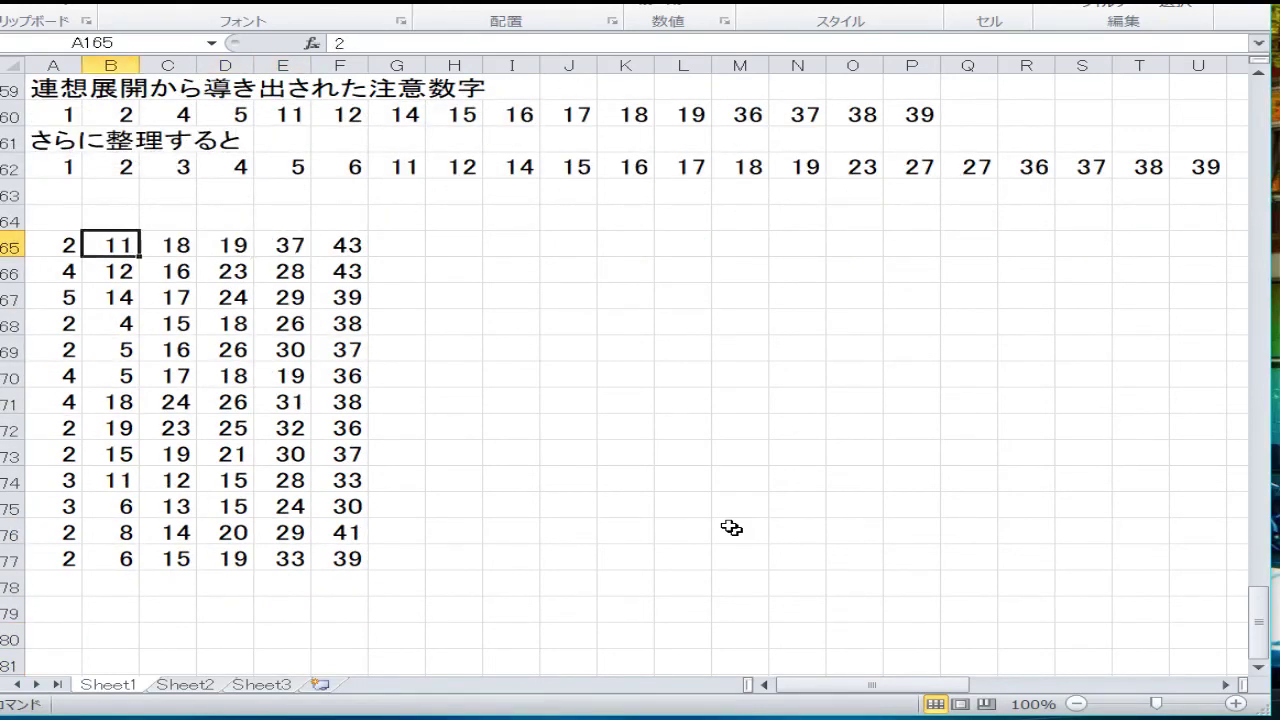
key(Down)
key(Down)
key(Down)
key(Down)
key(Down)
key(Down)
key(Down)
key(Down)
key(Down)
key(Down)
key(Down)
key(Down)
key(Down)
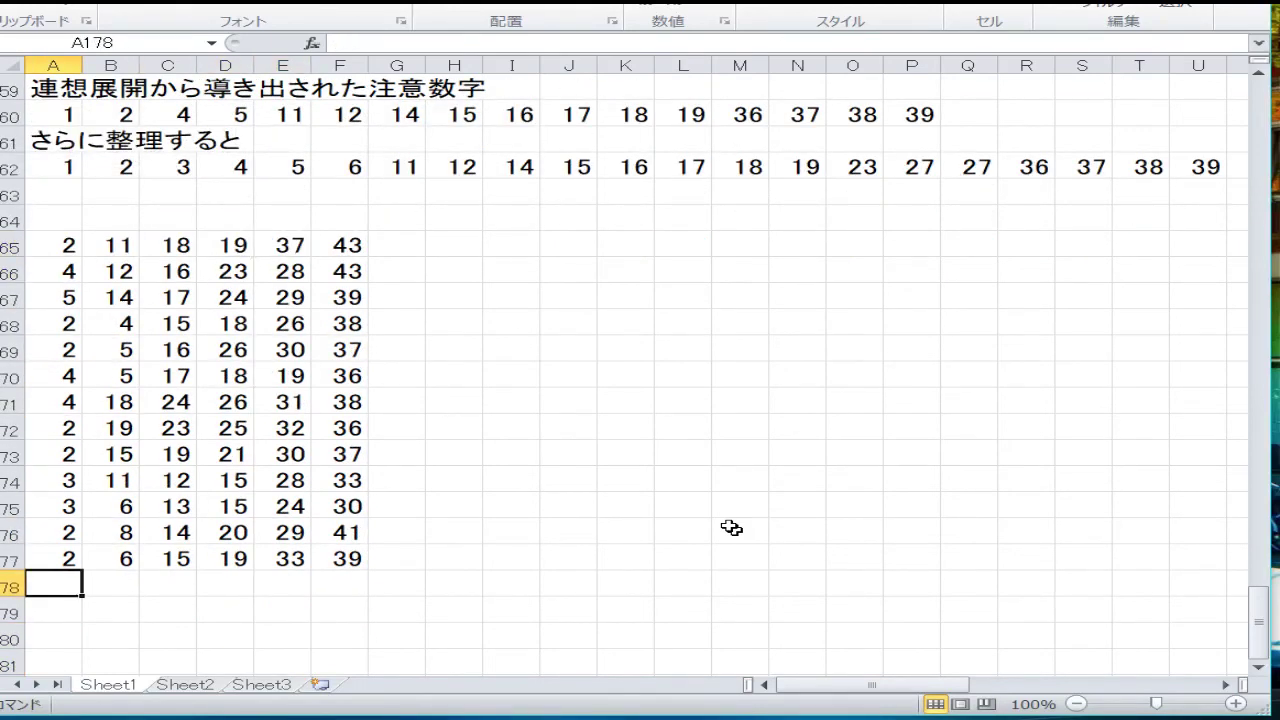
key(Up)
key(Up)
key(Up)
key(Up)
key(Up)
key(Up)
key(Up)
key(Up)
key(Up)
key(Up)
key(Up)
key(Up)
key(Up)
key(Up)
key(Up)
key(Right)
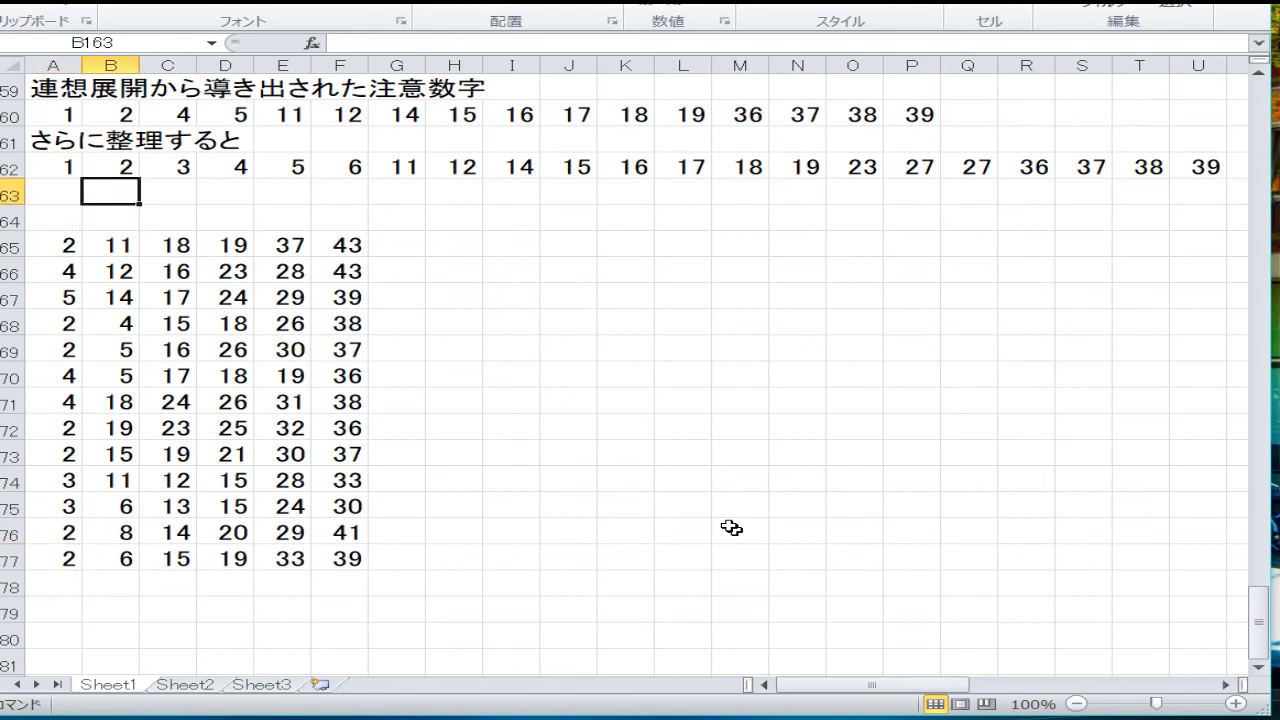
key(Right)
key(Right)
key(Right)
key(Right)
key(Right)
key(Down)
key(Down)
key(Down)
key(Down)
key(Down)
key(Down)
key(Down)
key(Down)
key(Down)
key(Down)
key(Down)
key(Down)
key(Down)
key(Down)
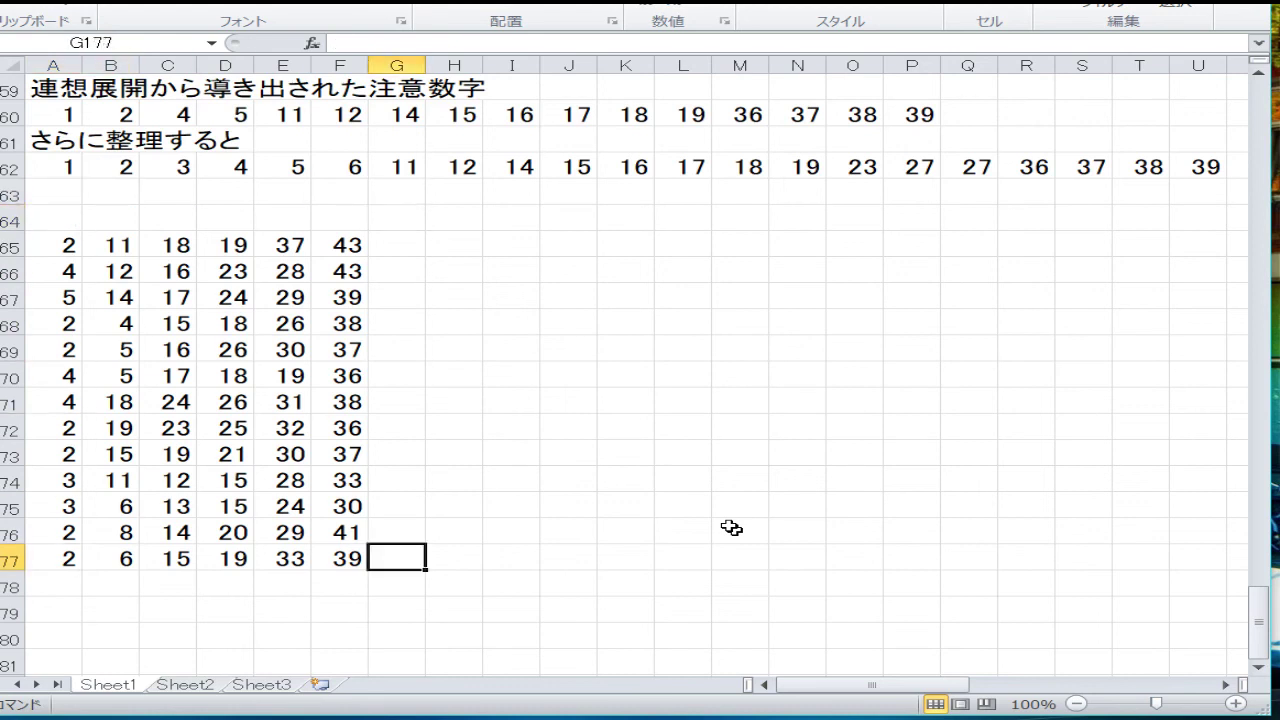
key(Left)
key(Left)
key(Left)
key(Left)
key(Left)
key(Left)
key(Up)
key(Up)
key(Up)
key(Up)
key(Up)
key(Up)
key(Up)
key(Up)
key(Up)
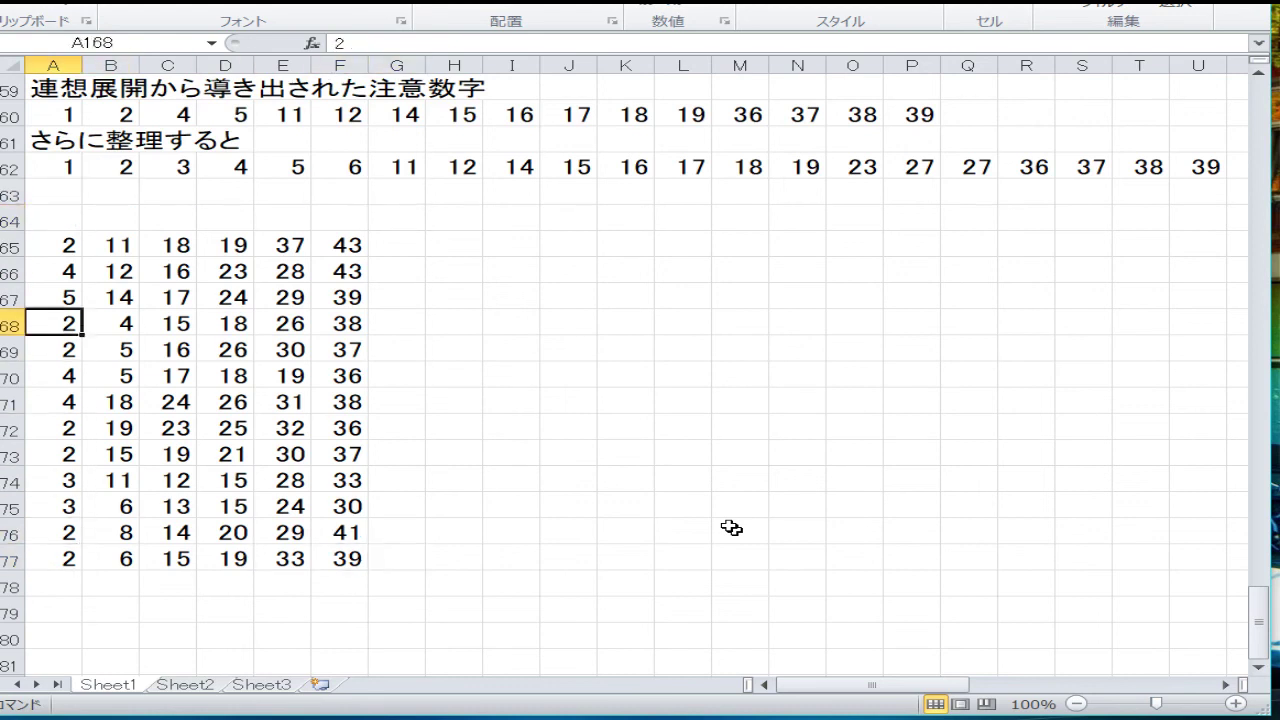
key(Up)
key(Up)
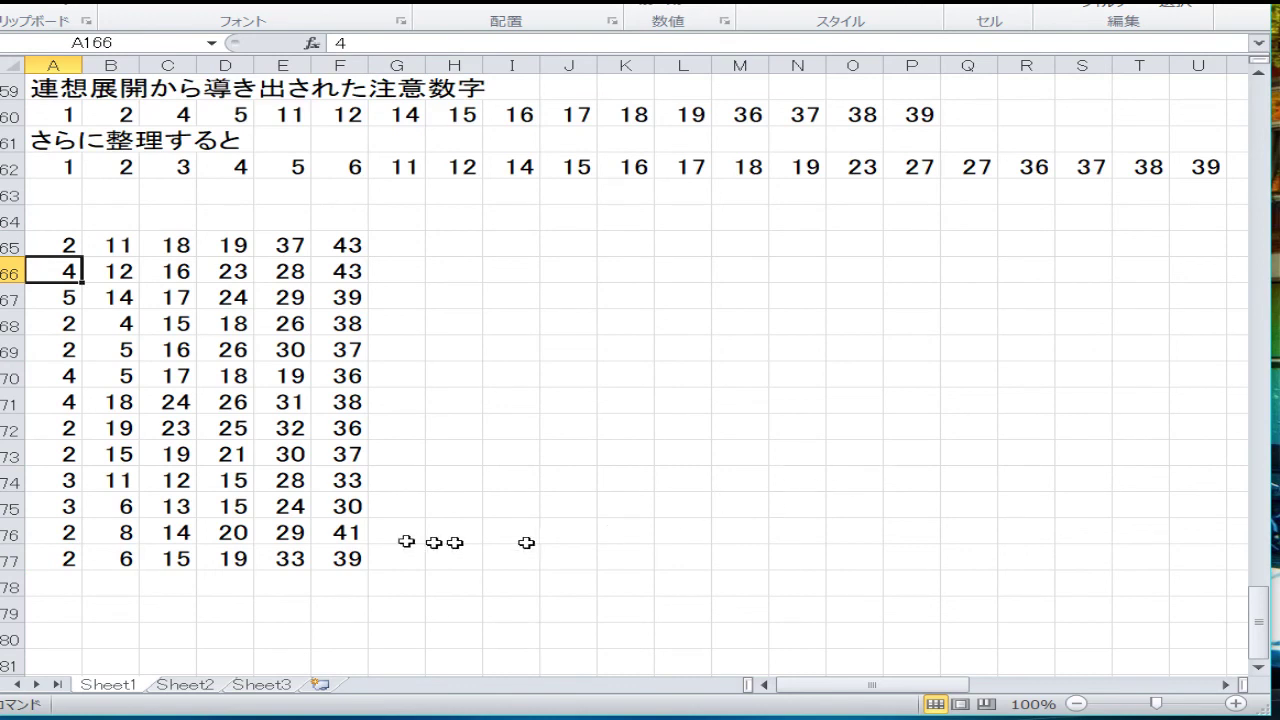